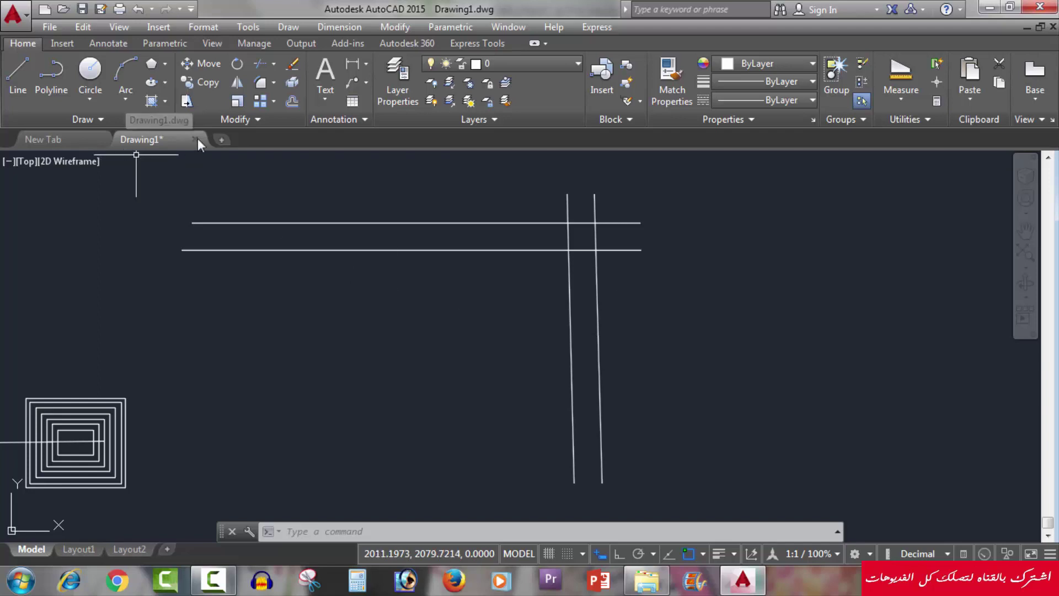
- Browse the Fillet dropdown's corner options and the Modify menu's editing commands
click(273, 82)
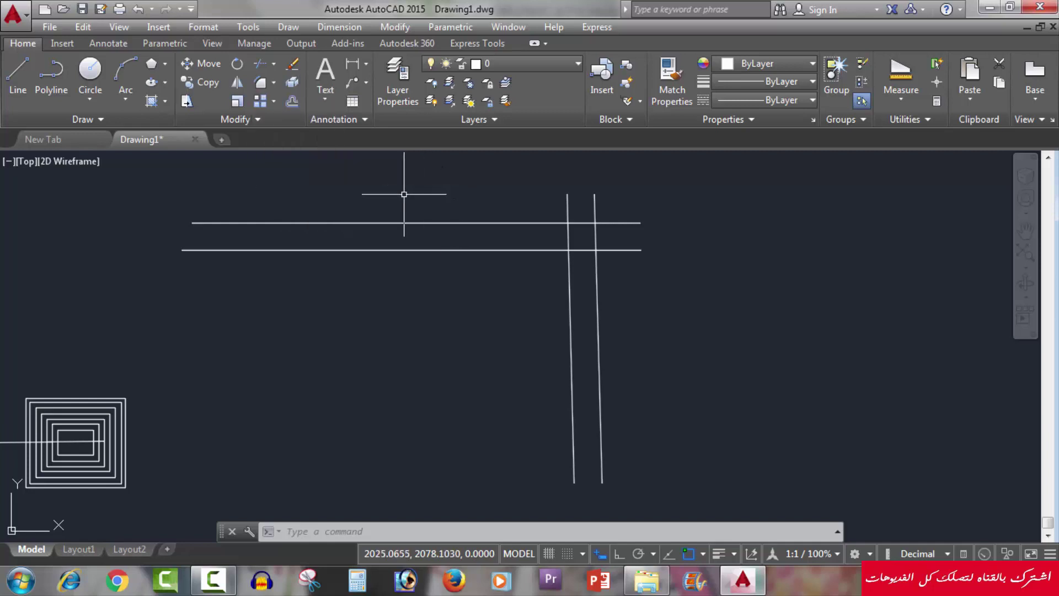
click(401, 28)
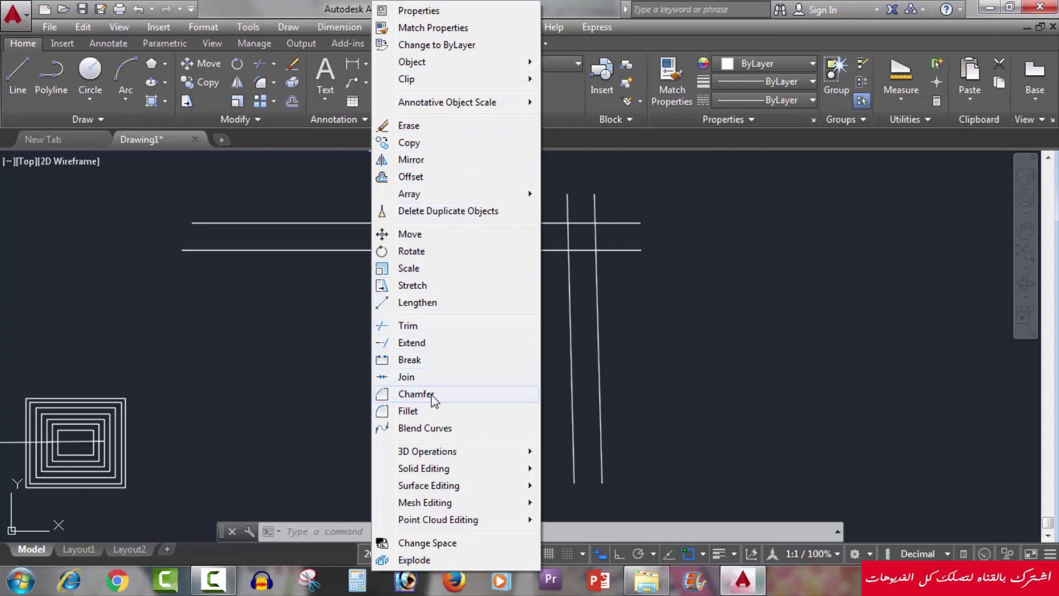
- Chamfer the lower horizontal line to the left vertical line at a sharp inner corner
click(663, 311)
click(626, 336)
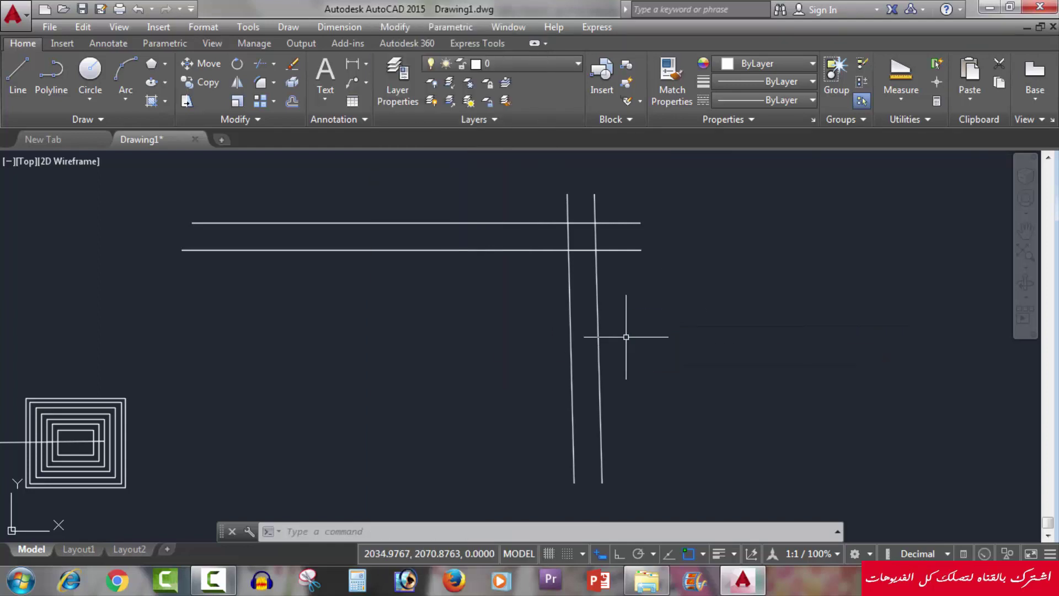
text(C)
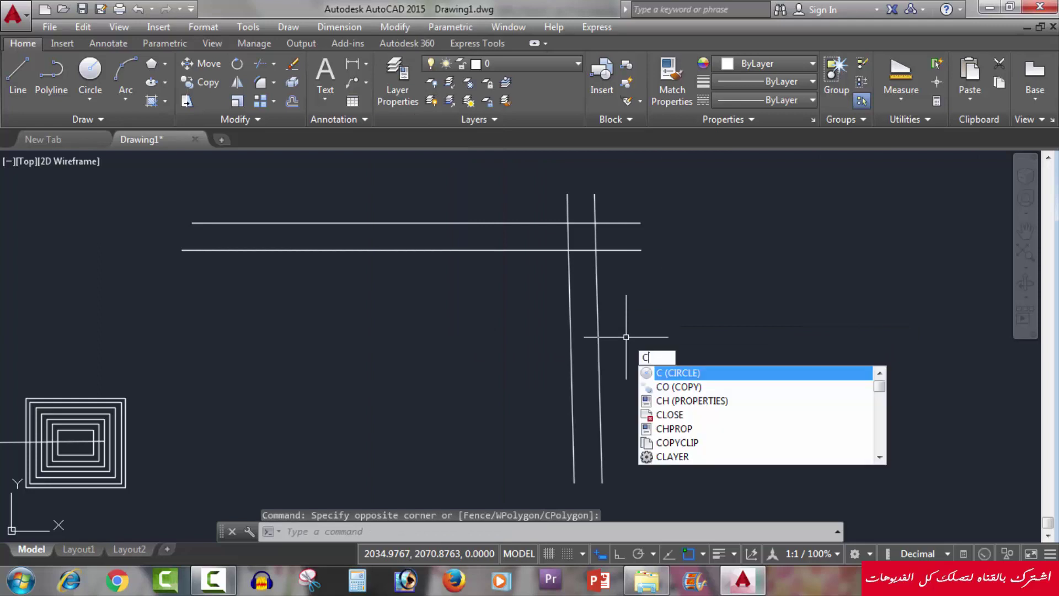
text(H)
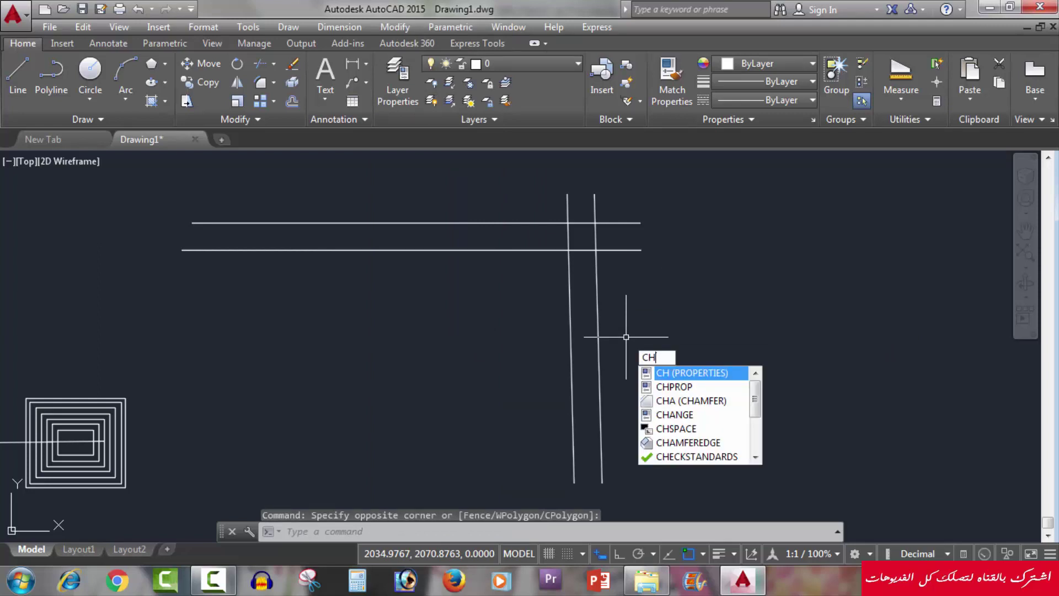
text(A)
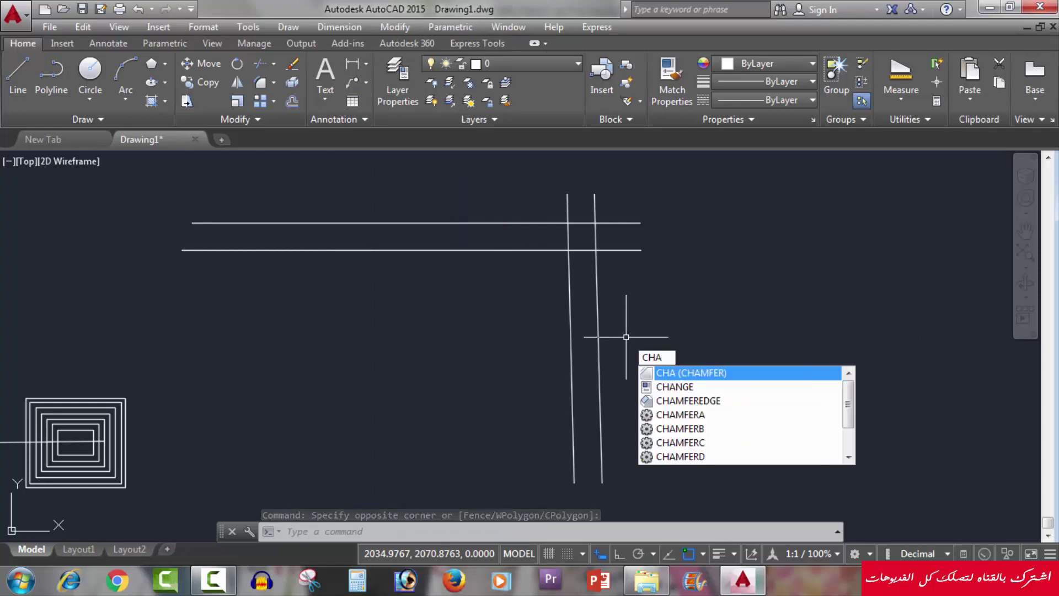
key(Return)
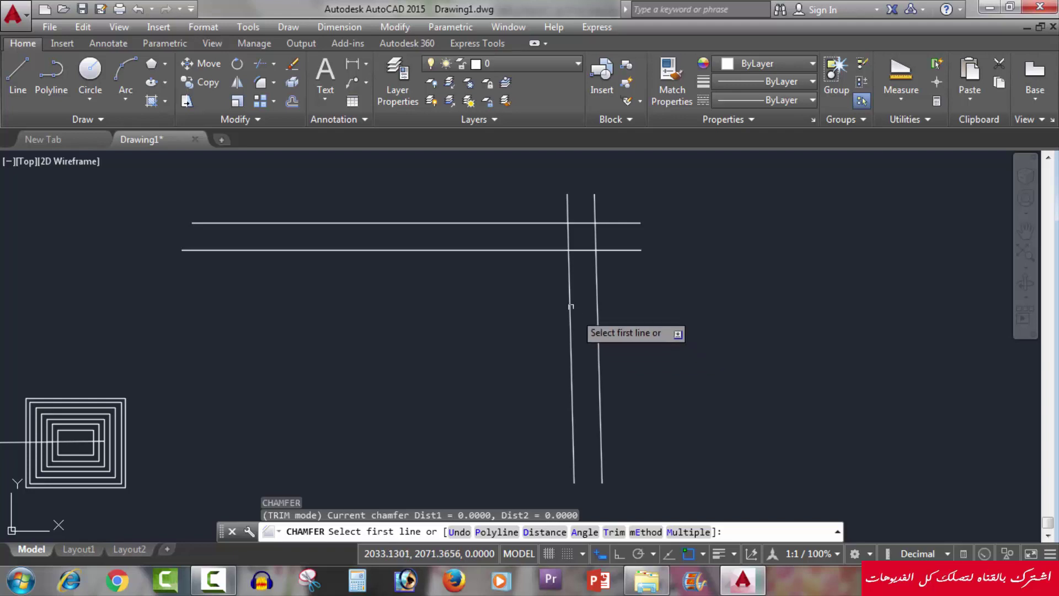
click(468, 249)
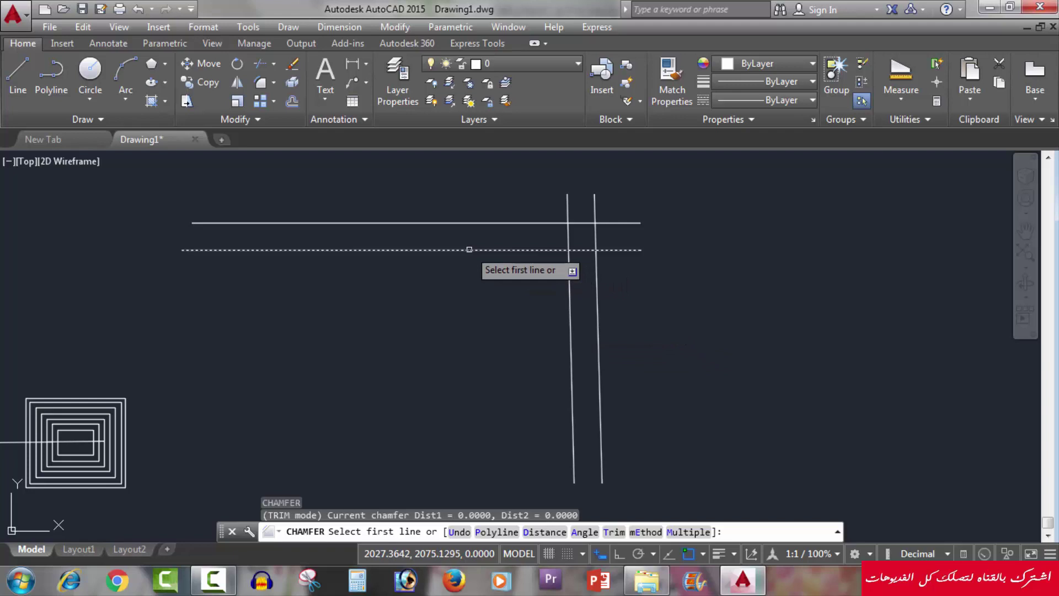
click(569, 328)
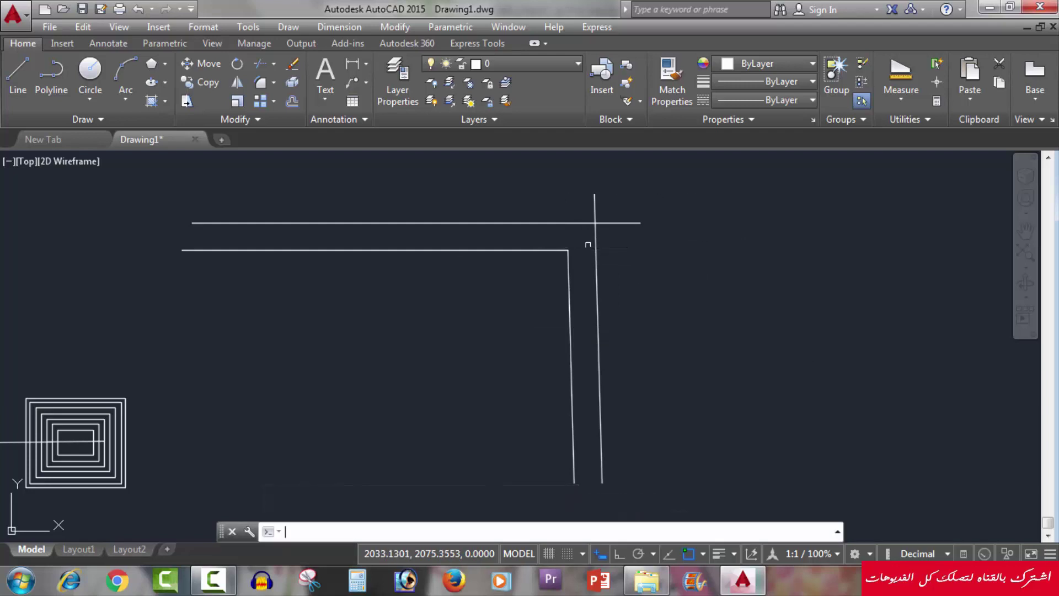
- Chamfer the top horizontal line to the right vertical line at a sharp outer corner
key(Return)
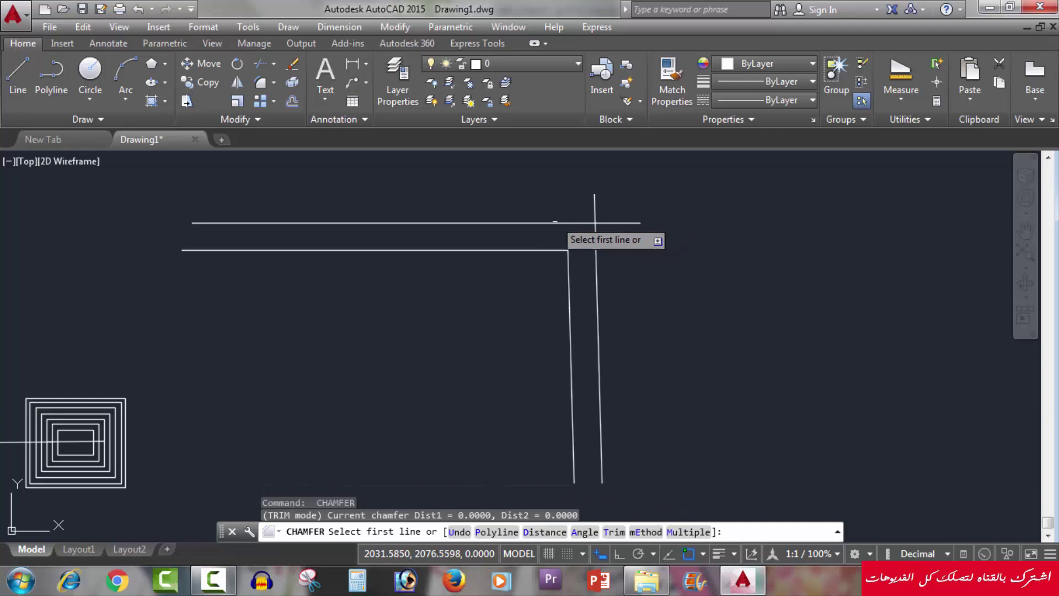
click(538, 224)
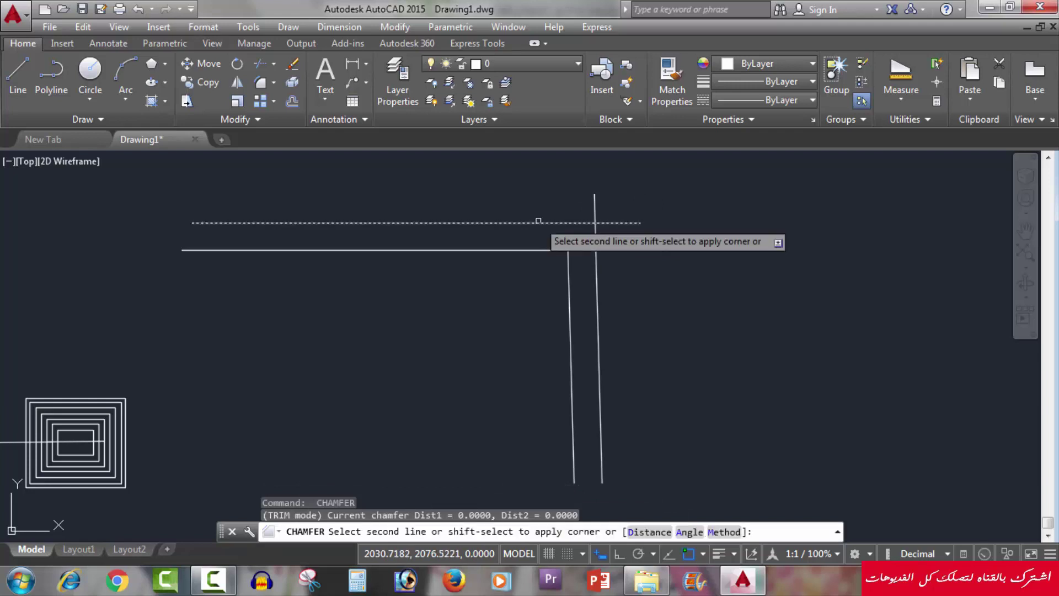
click(591, 243)
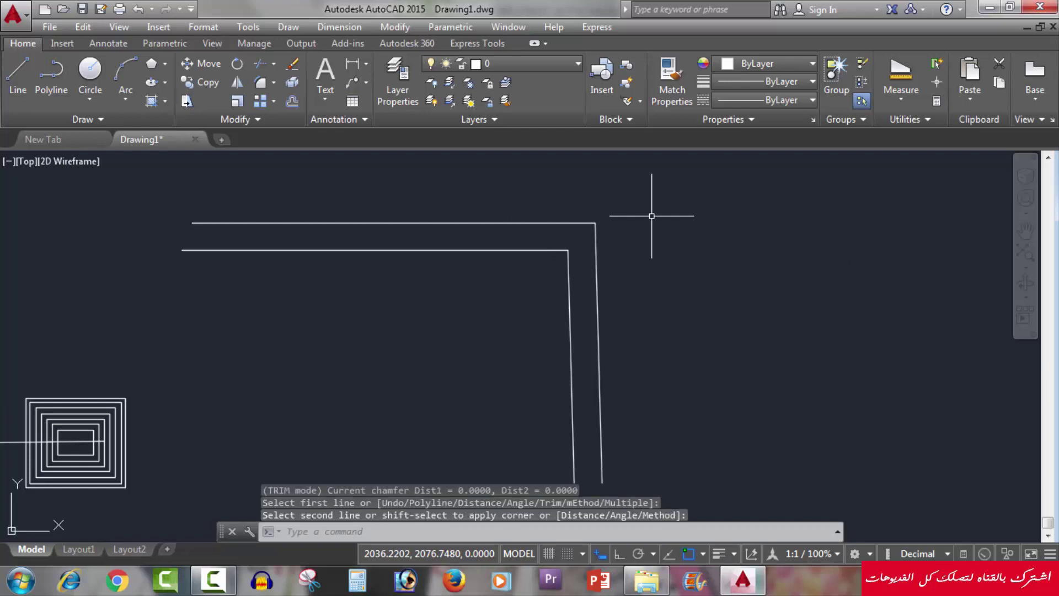
key(Escape)
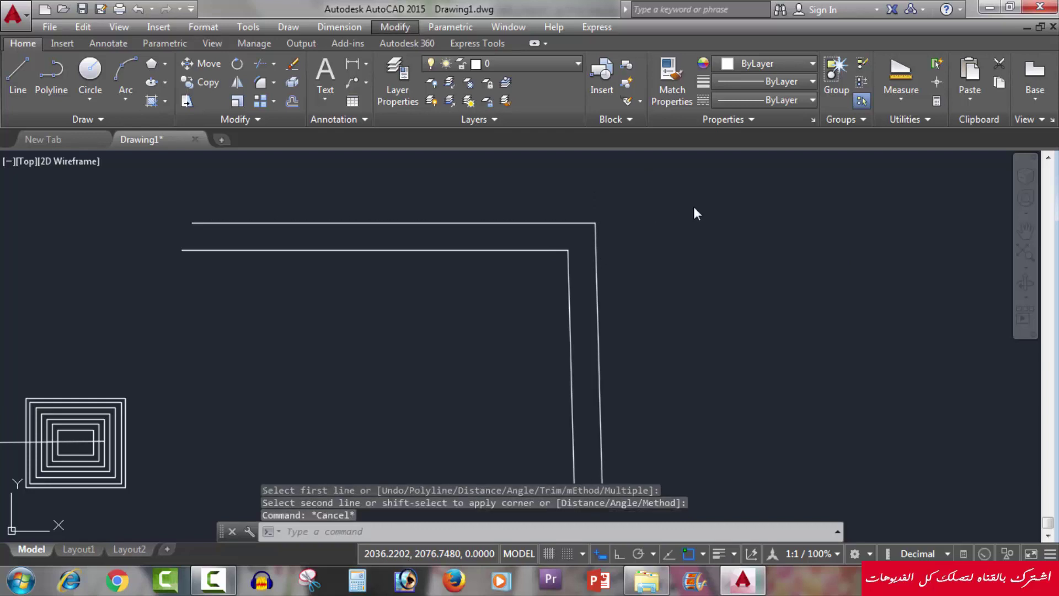
- Round the inner corner with a radius-2 fillet between the inner horizontal and vertical lines
click(709, 208)
key(Escape)
text(f)
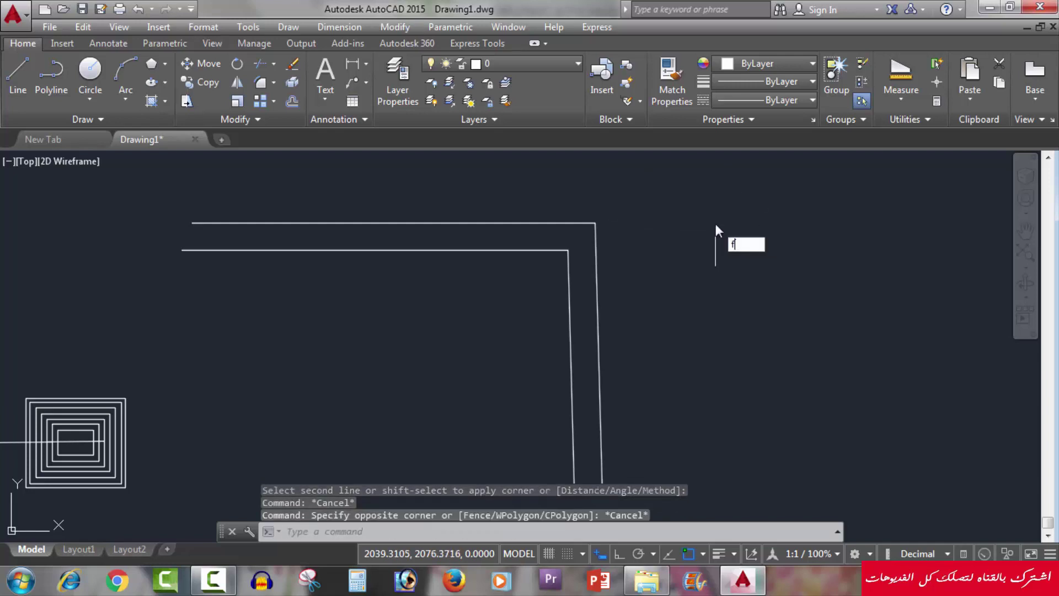
key(Return)
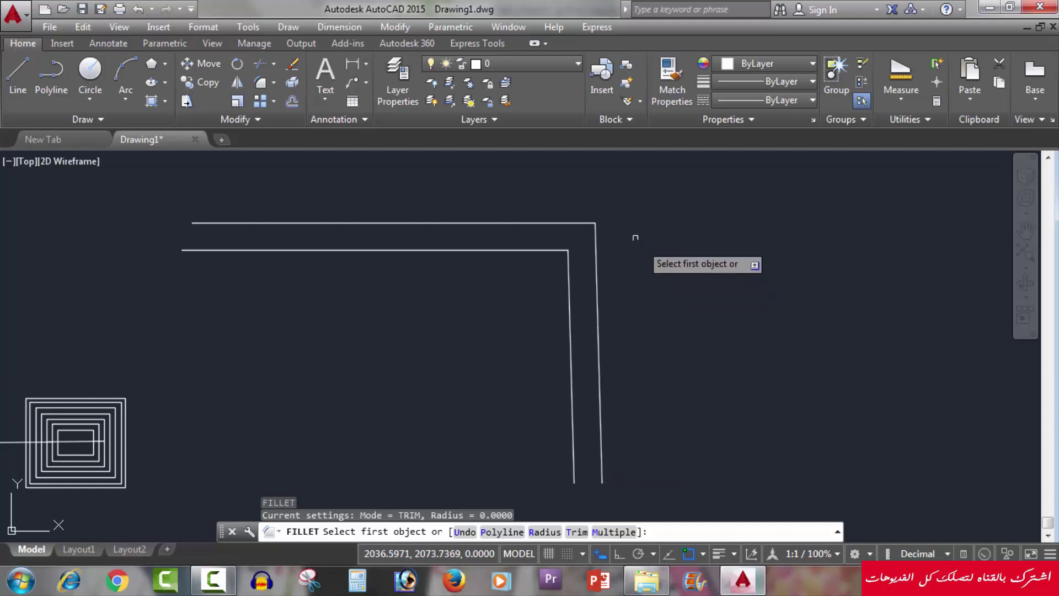
click(536, 537)
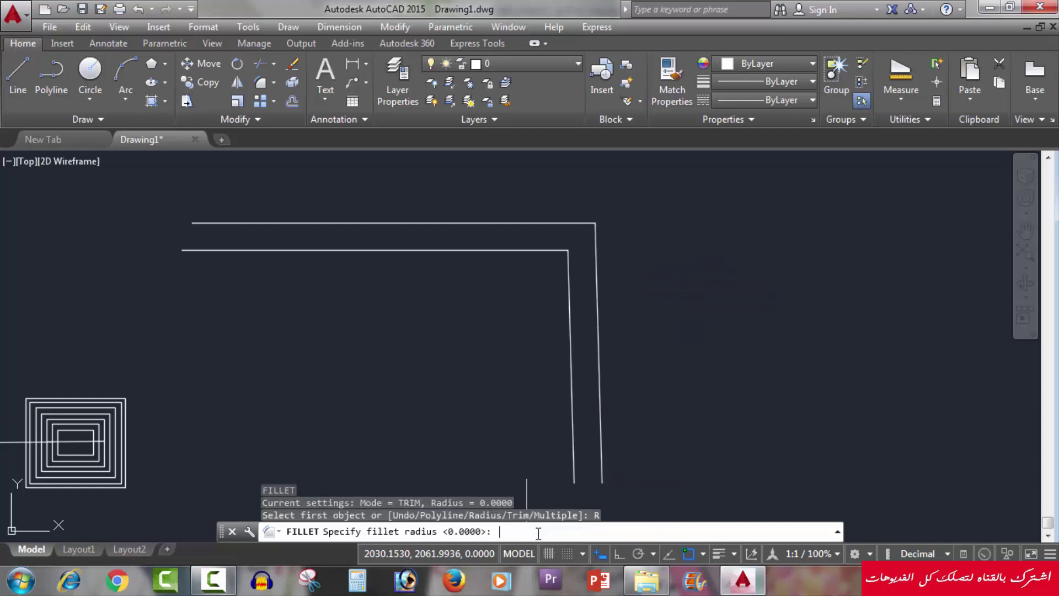
text(25)
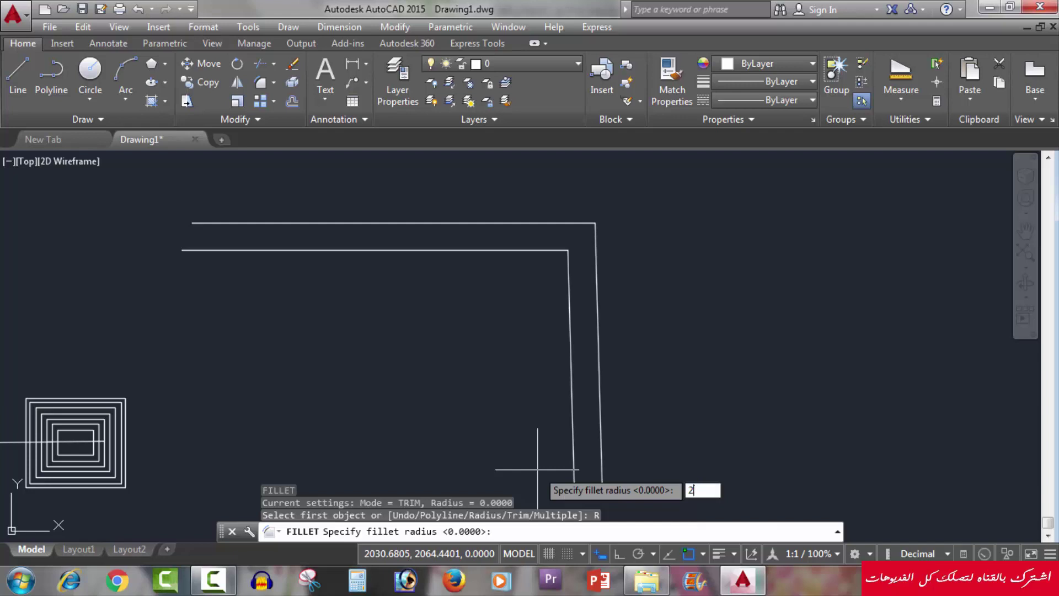
key(Return)
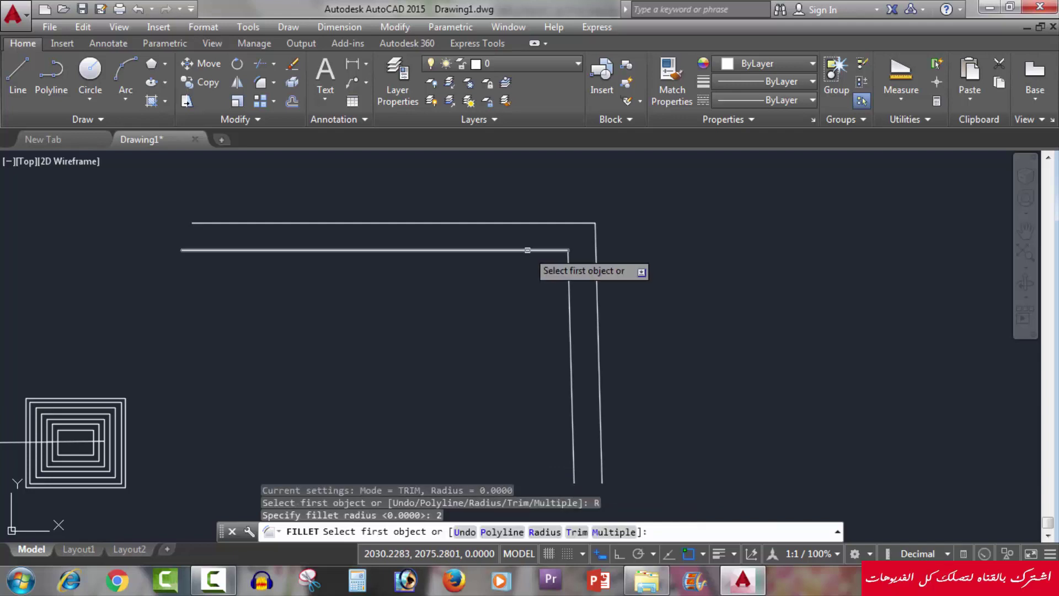
click(527, 250)
click(567, 287)
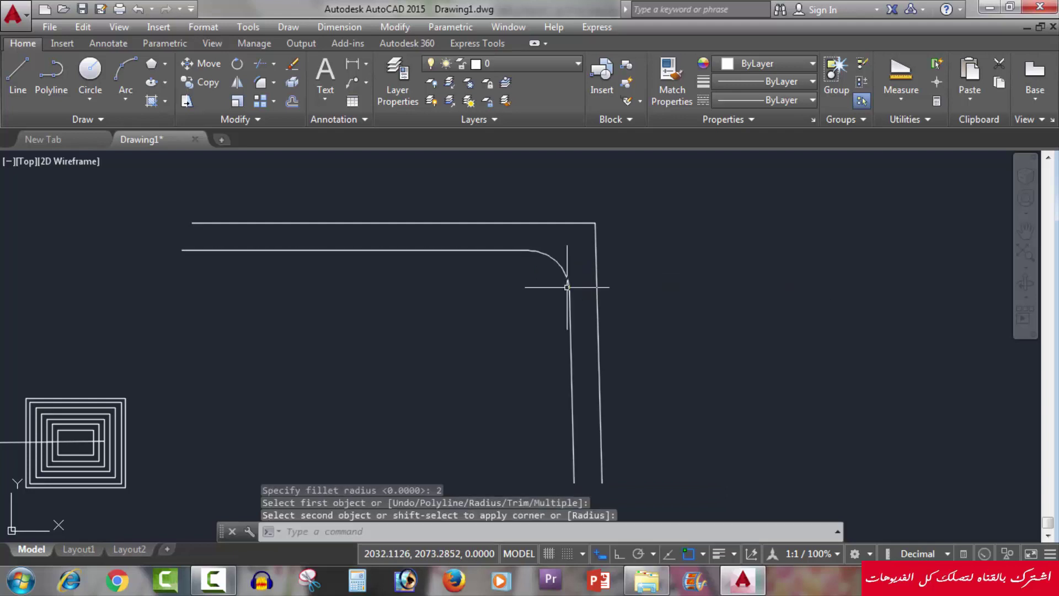
- Fillet the outer corner too, then undo back to the untrimmed crossing lines
key(Return)
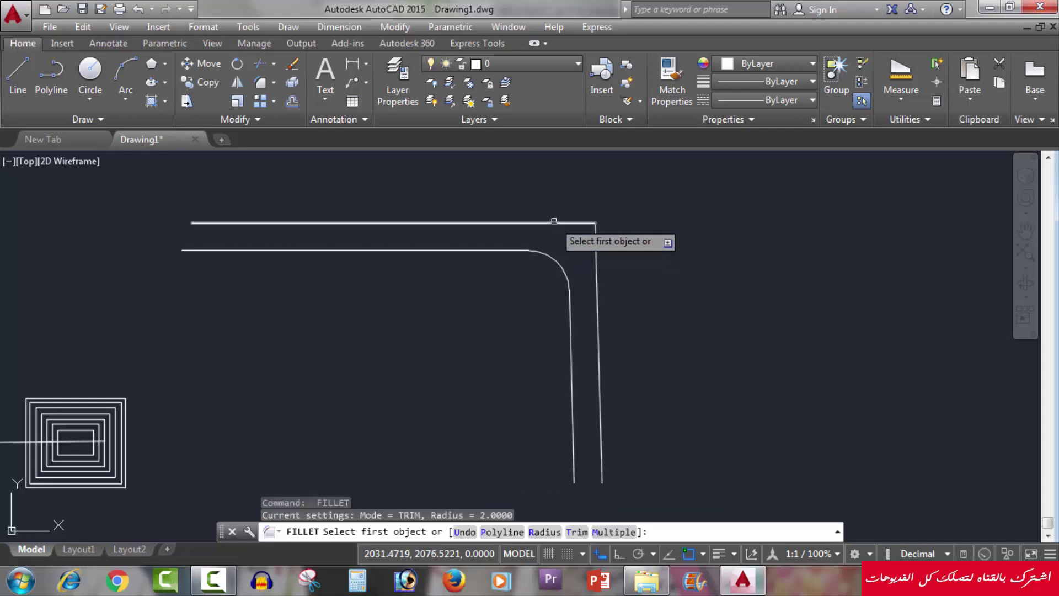
click(552, 223)
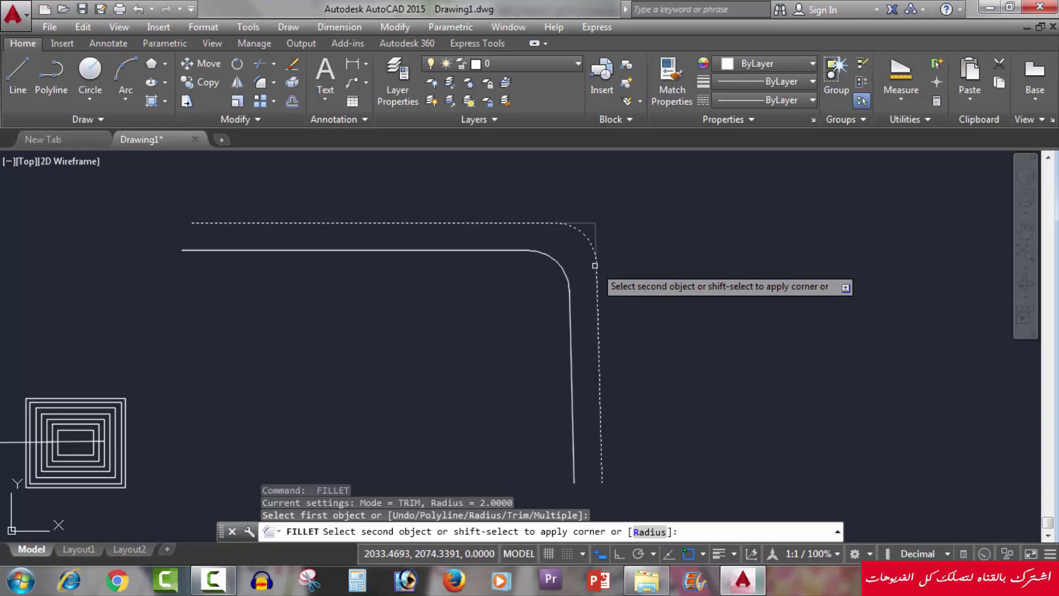
click(593, 265)
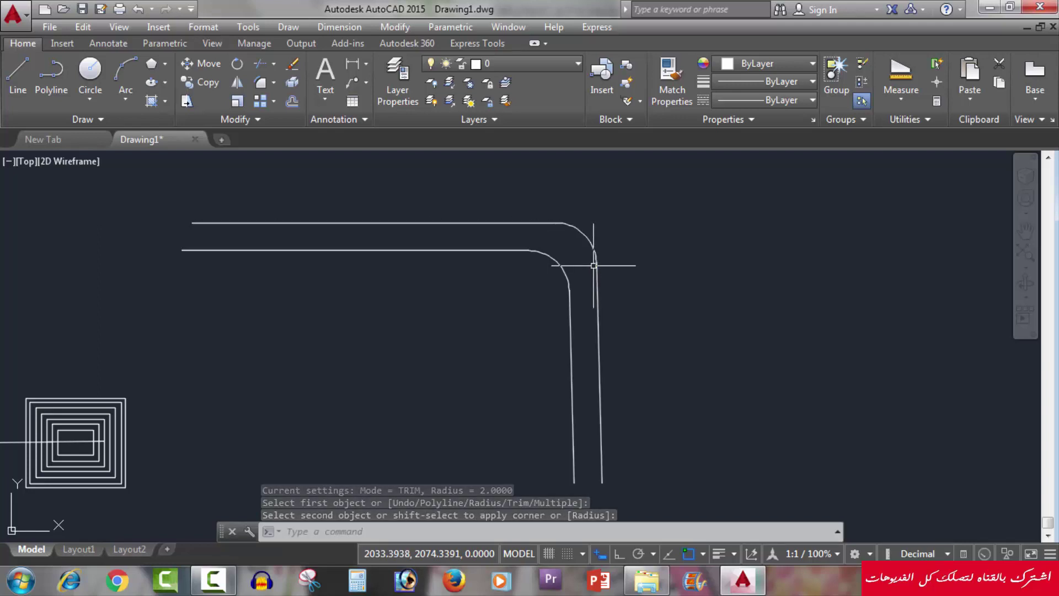
key(ctrl+z)
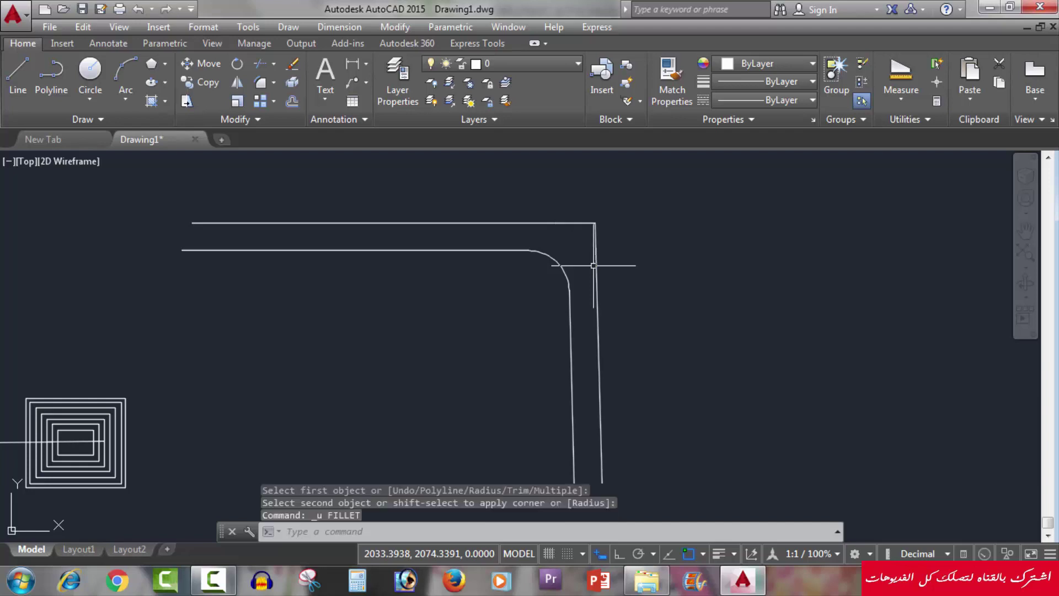
key(ctrl+z)
key(ctrl+z)
key(ctrl+z)
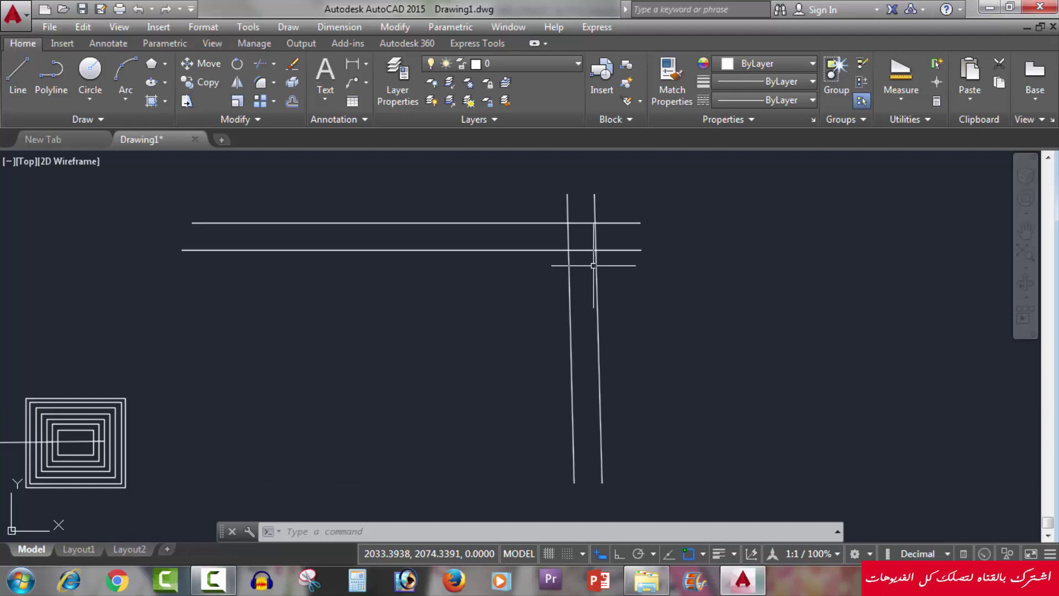
text(cham)
key(Return)
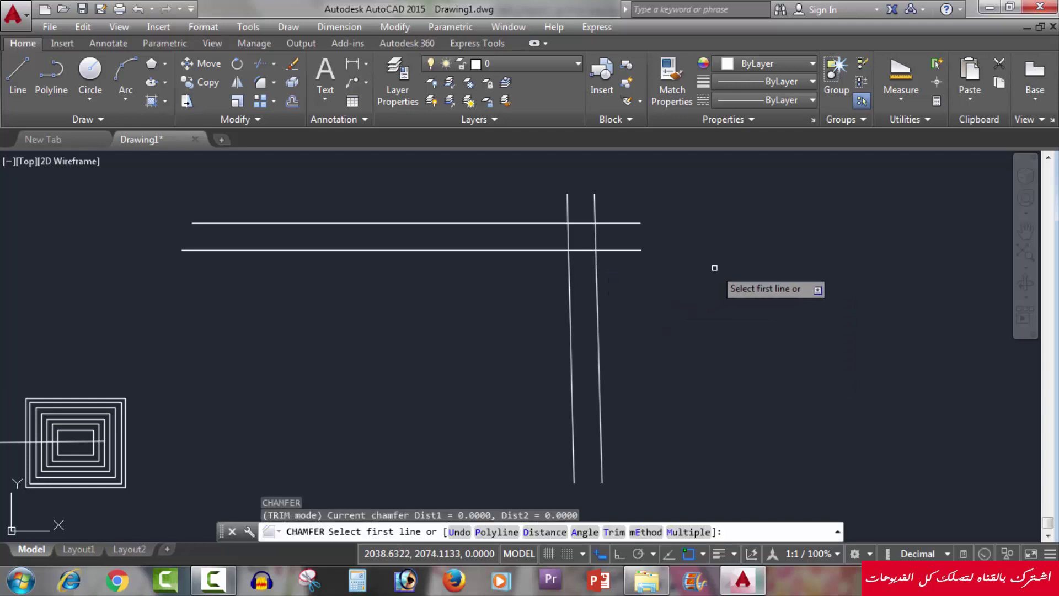
click(545, 532)
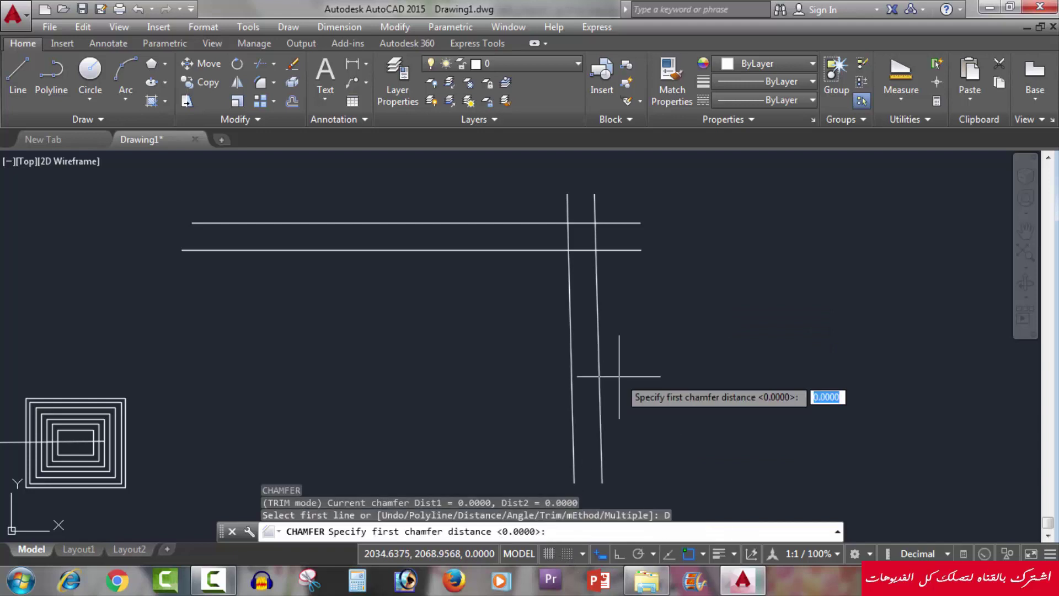
text(2)
key(Return)
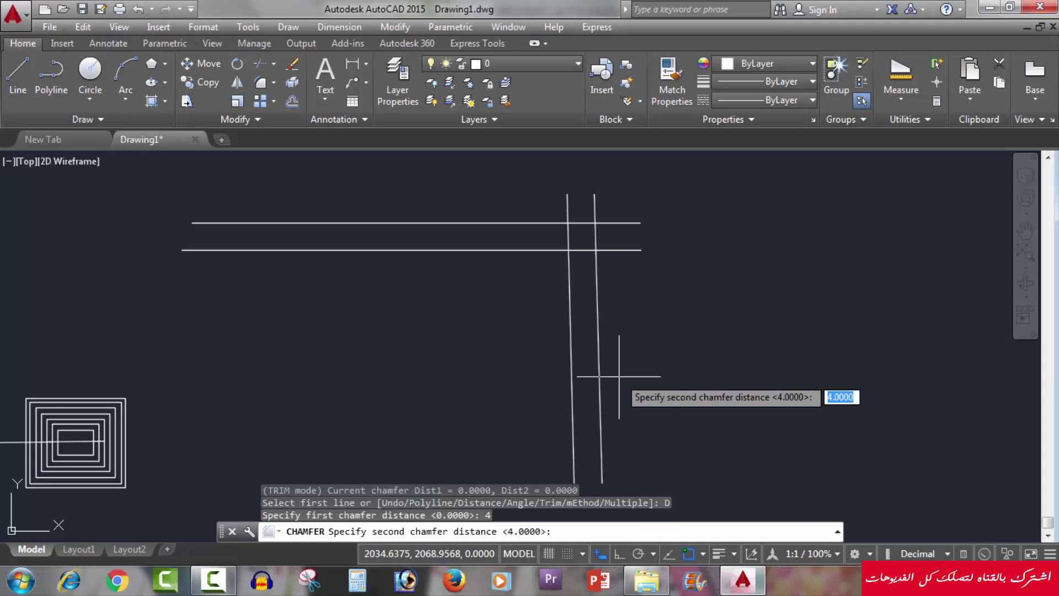
text(4)
key(Return)
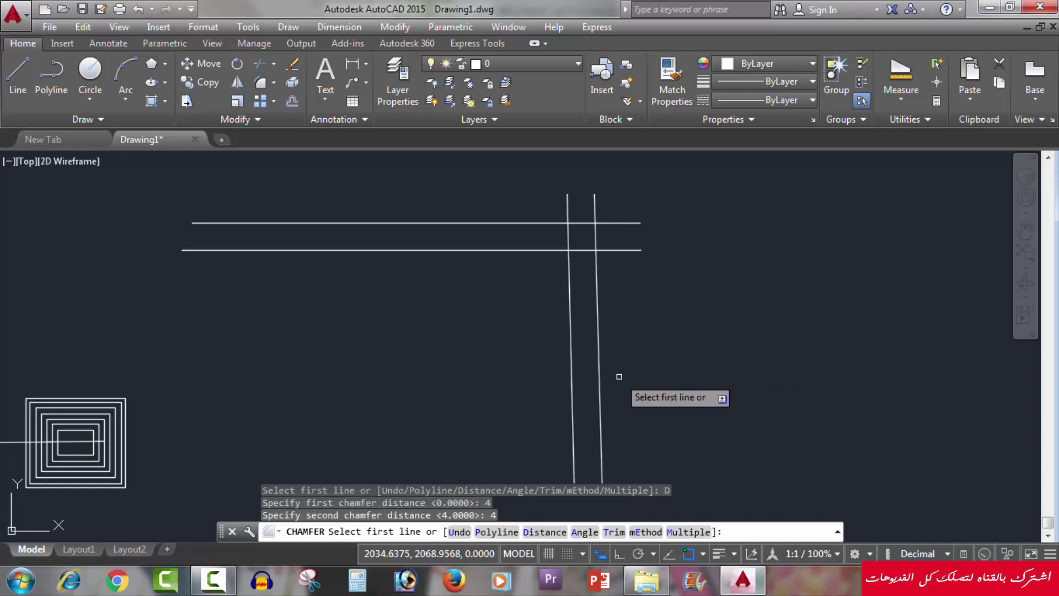
click(425, 251)
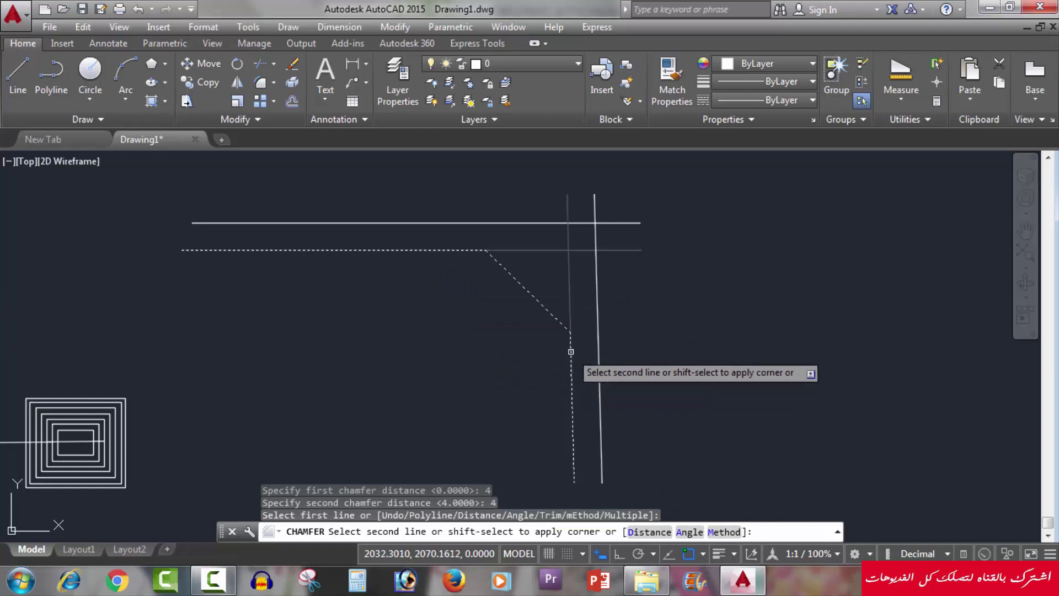
click(571, 355)
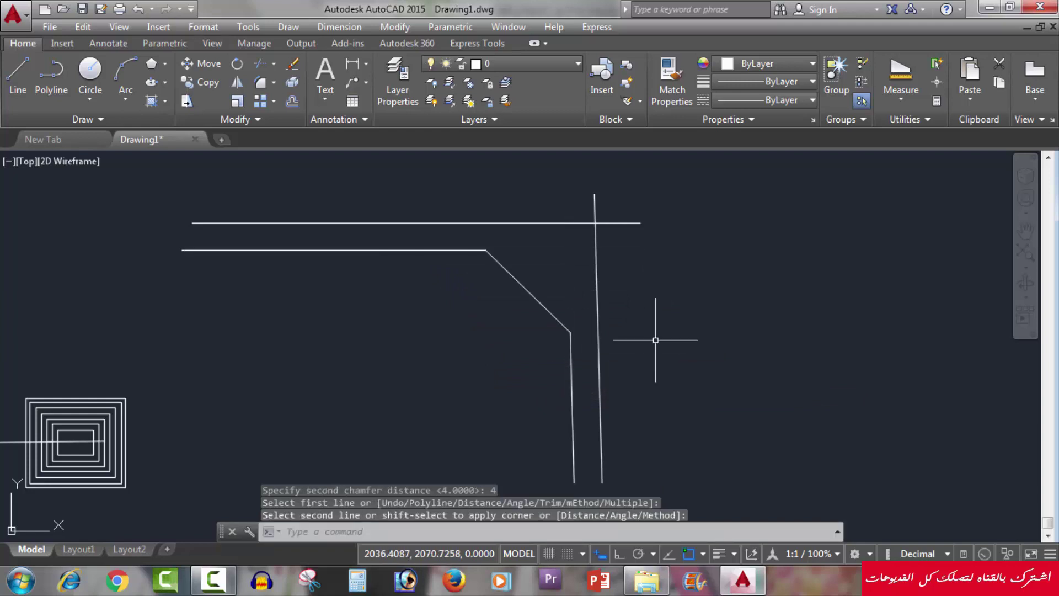
key(Return)
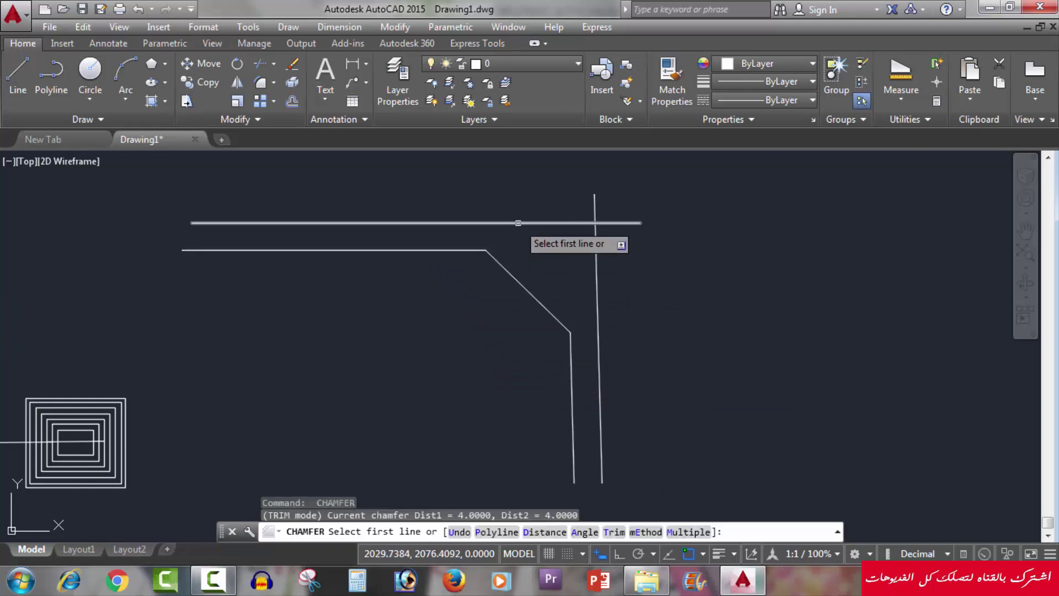
click(518, 223)
click(599, 264)
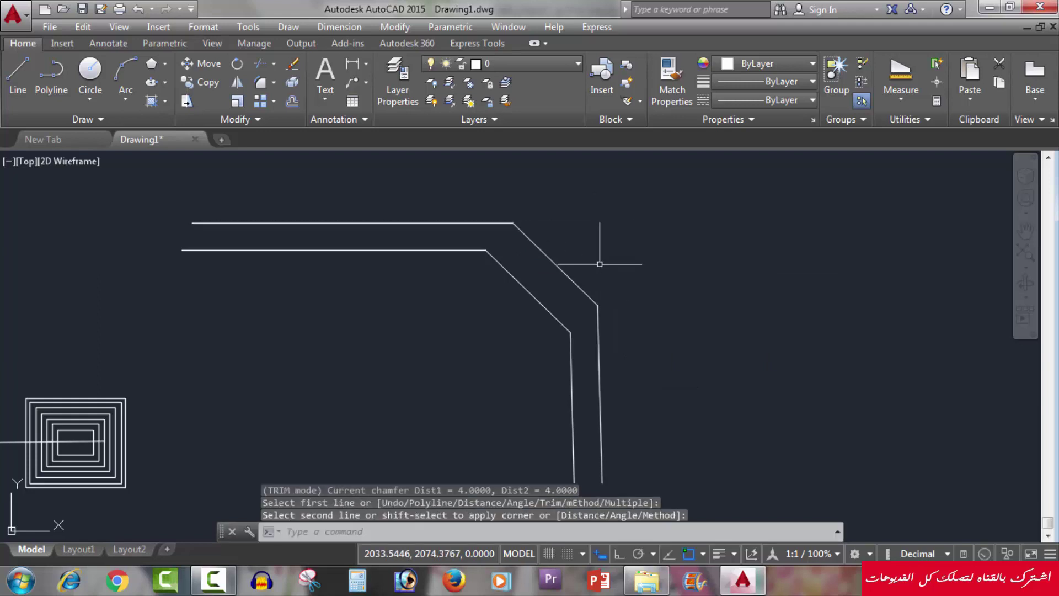
middle_drag(649, 307, 605, 313)
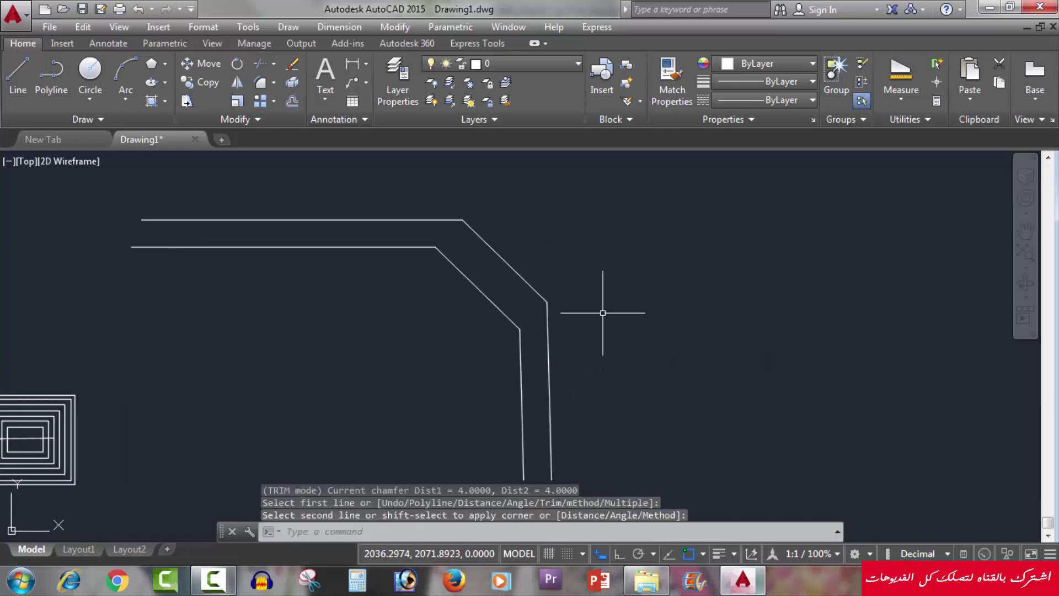
key(Escape)
key(ctrl+z)
key(ctrl+z)
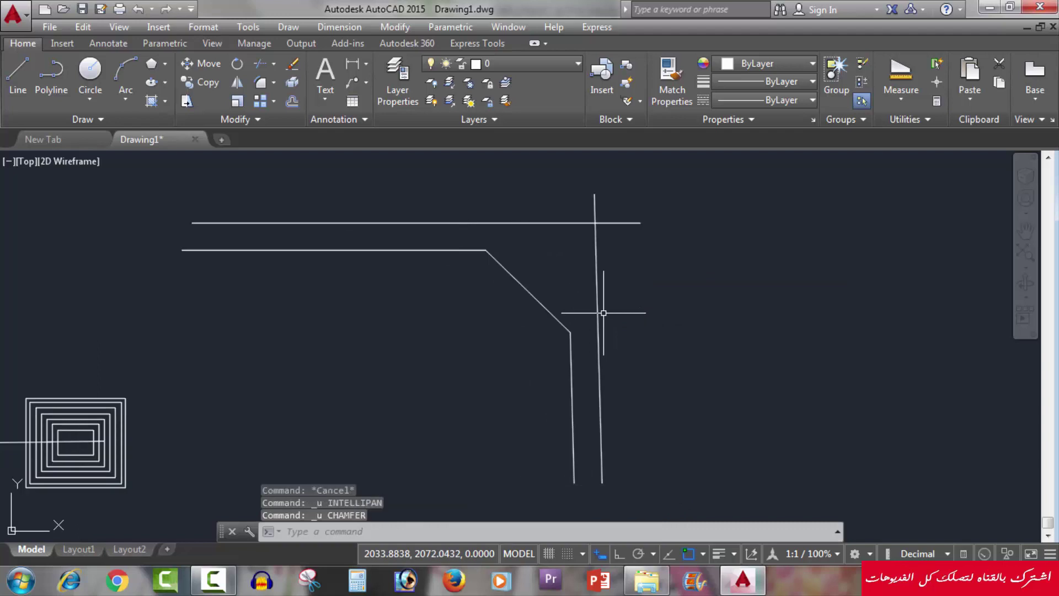
key(ctrl+z)
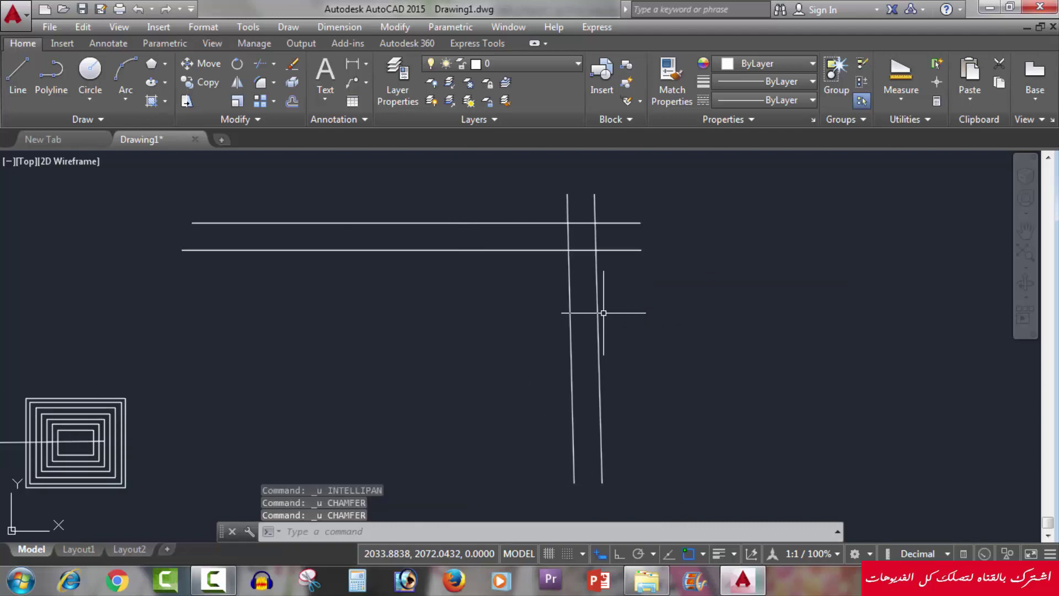
- Start a CHA chamfer with both chamfer distances set to 2
text(C)
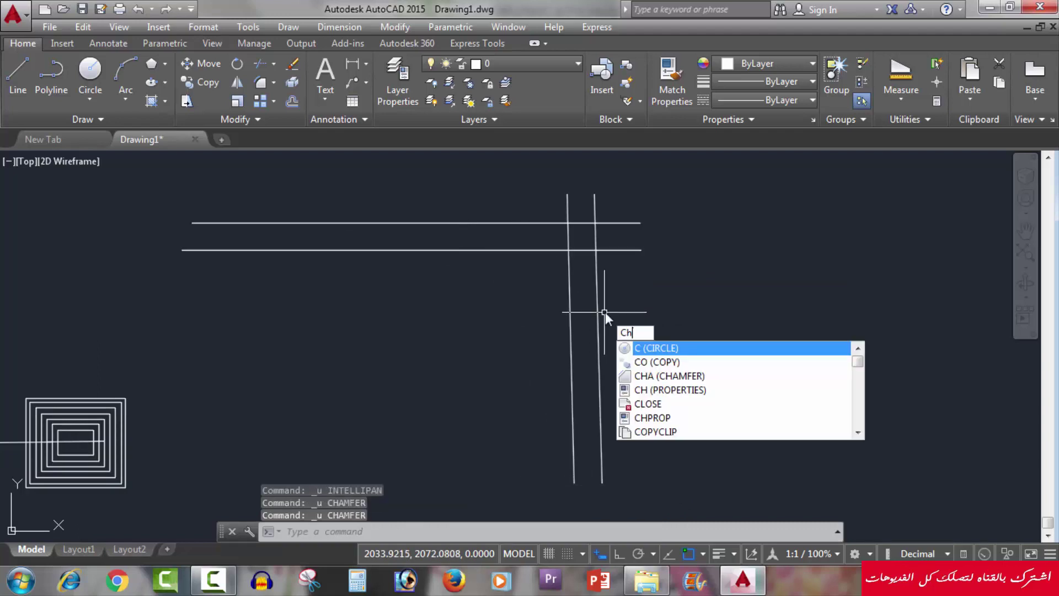
text(HA)
key(Return)
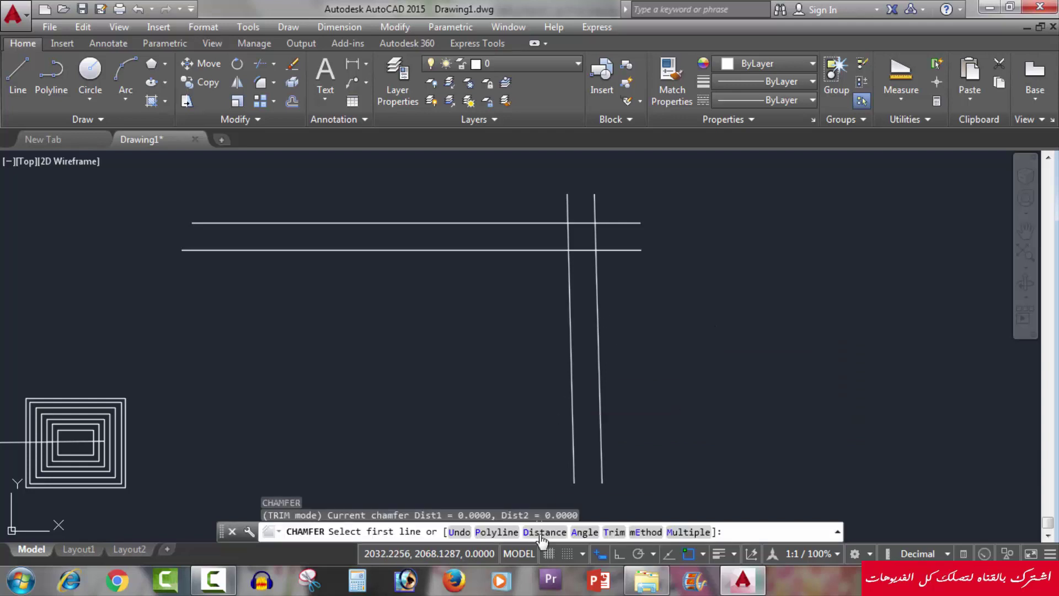
click(546, 533)
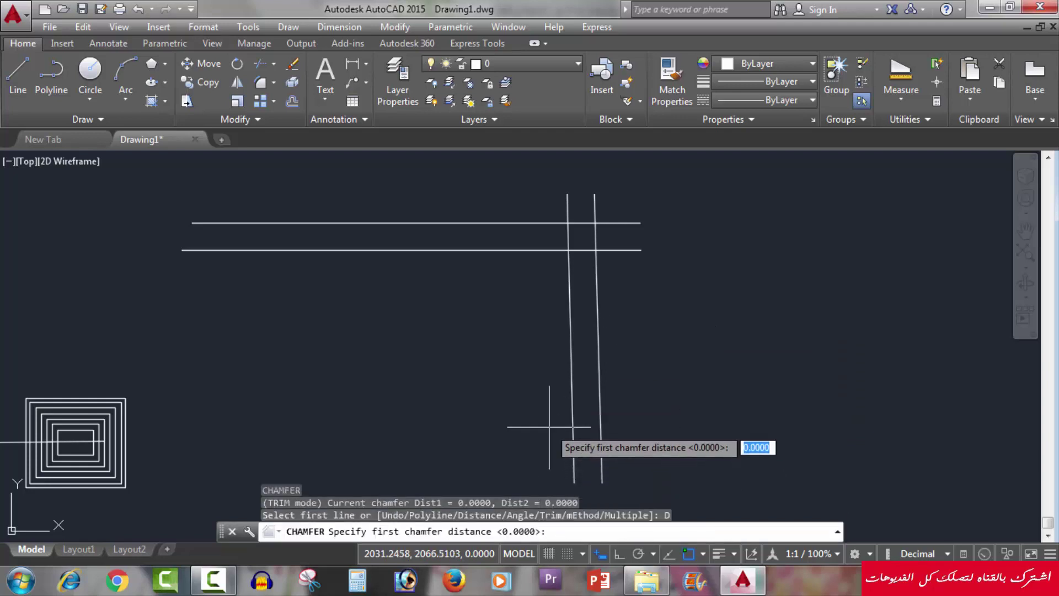
text(2)
key(Return)
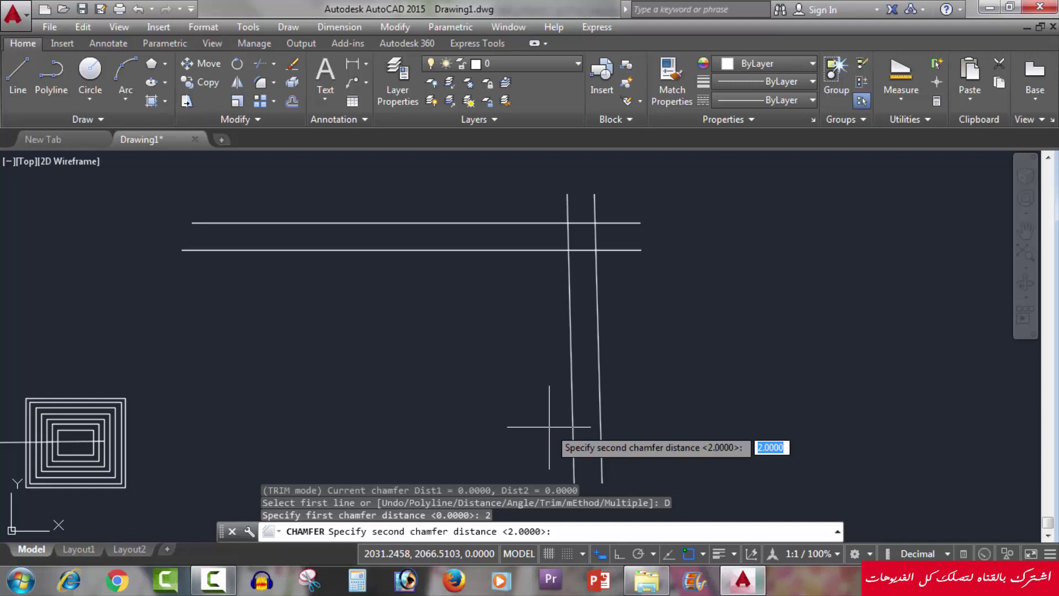
text(2)
key(Return)
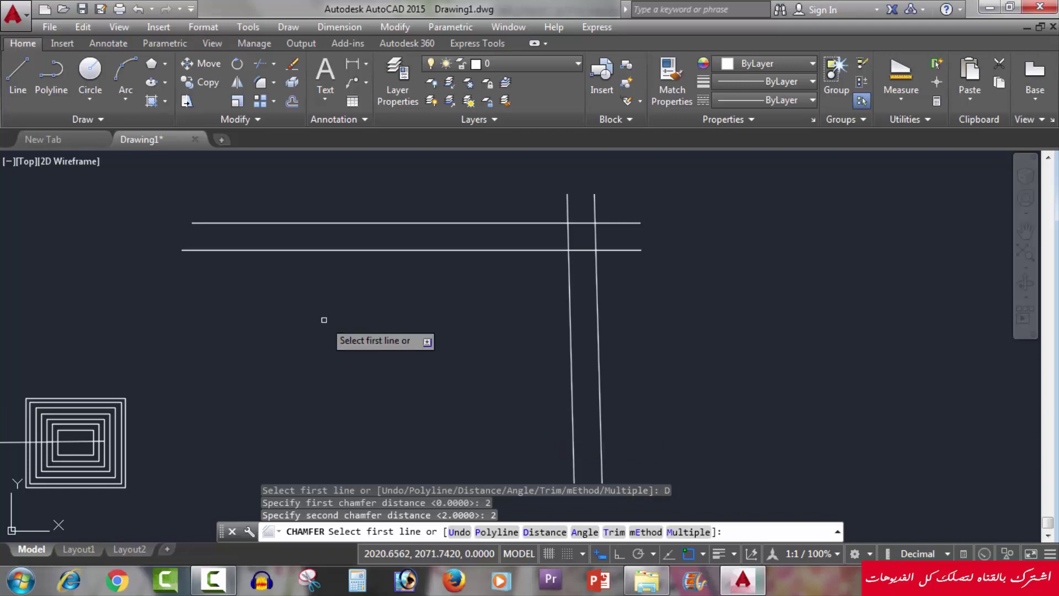
- Bevel the lower/left inner corner and the top/right outer corner with the 2-by-2 chamfer
click(504, 249)
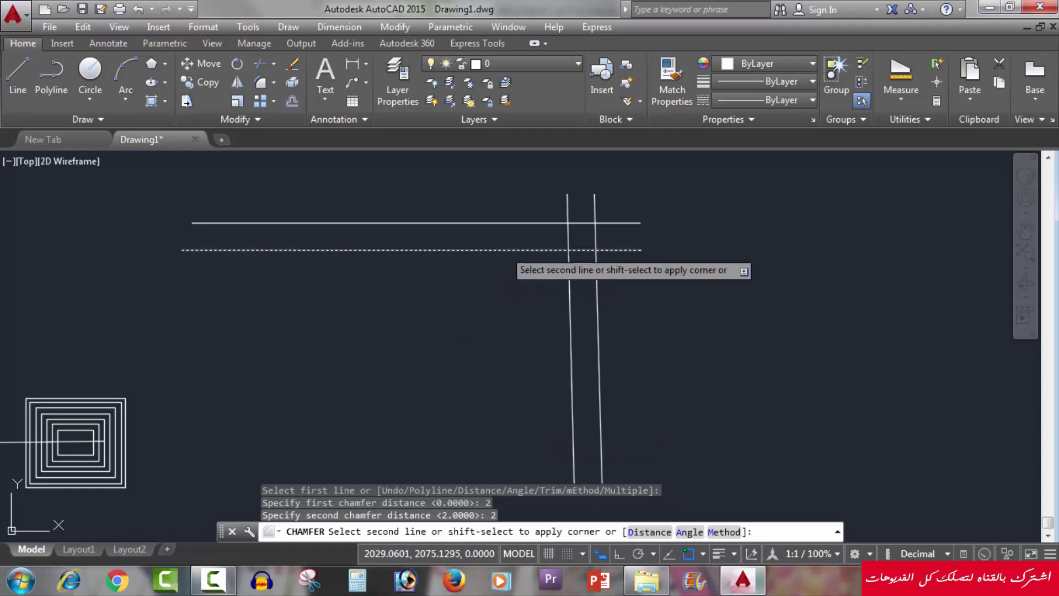
click(568, 301)
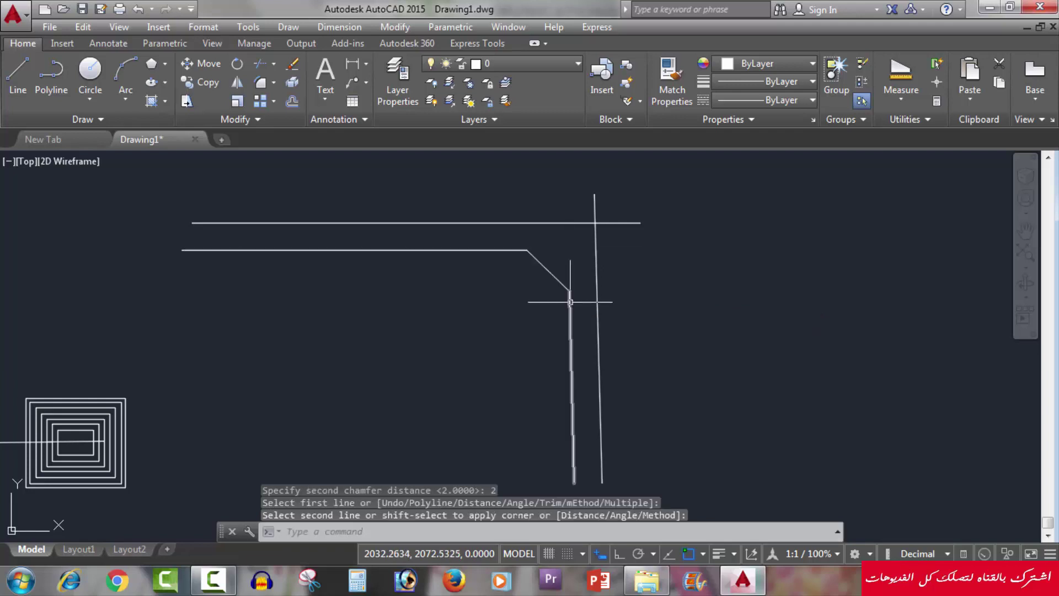
key(Return)
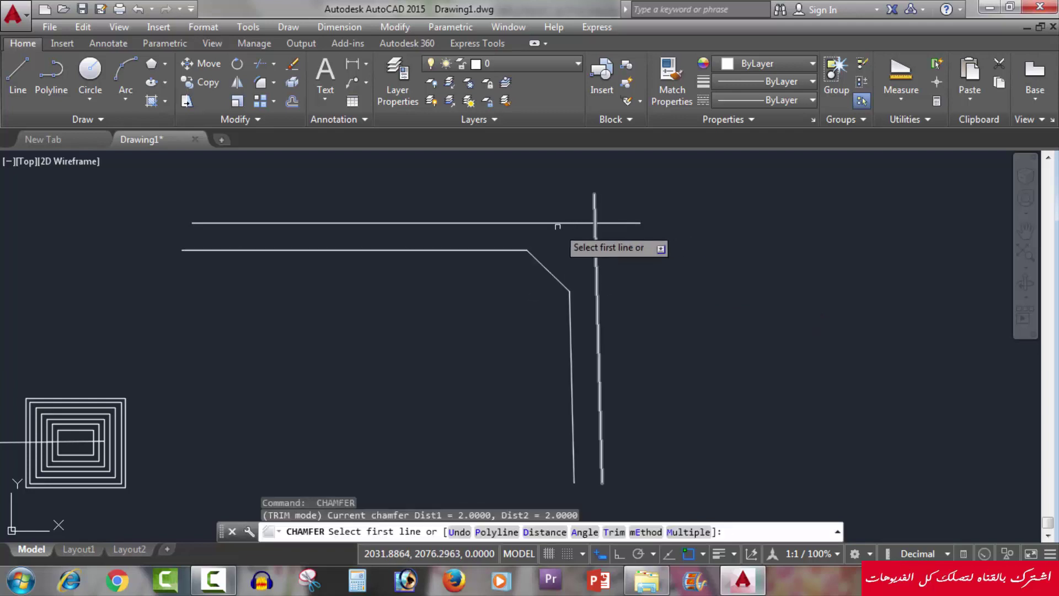
click(545, 227)
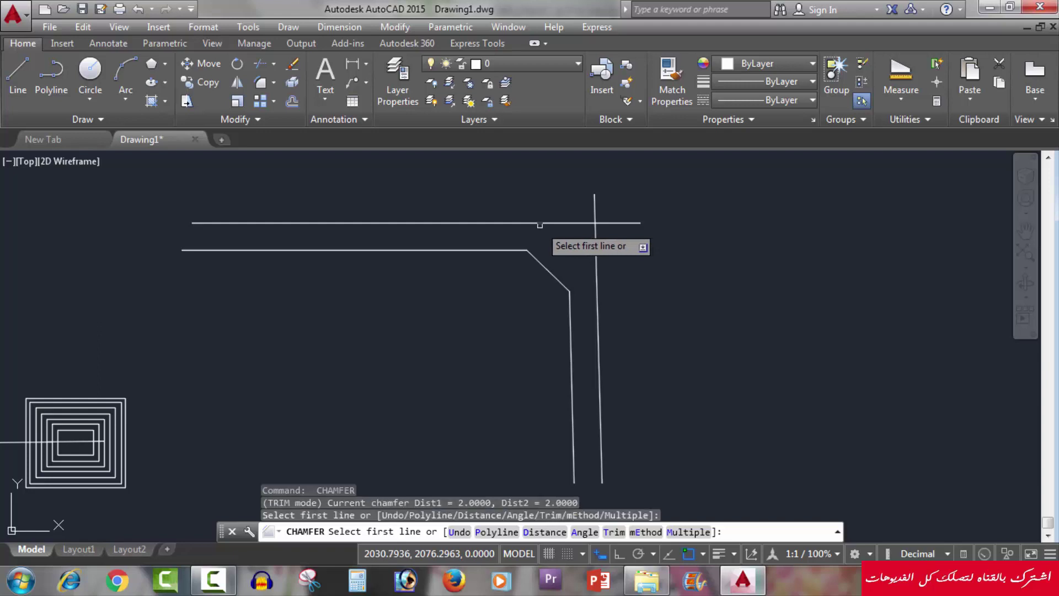
click(546, 223)
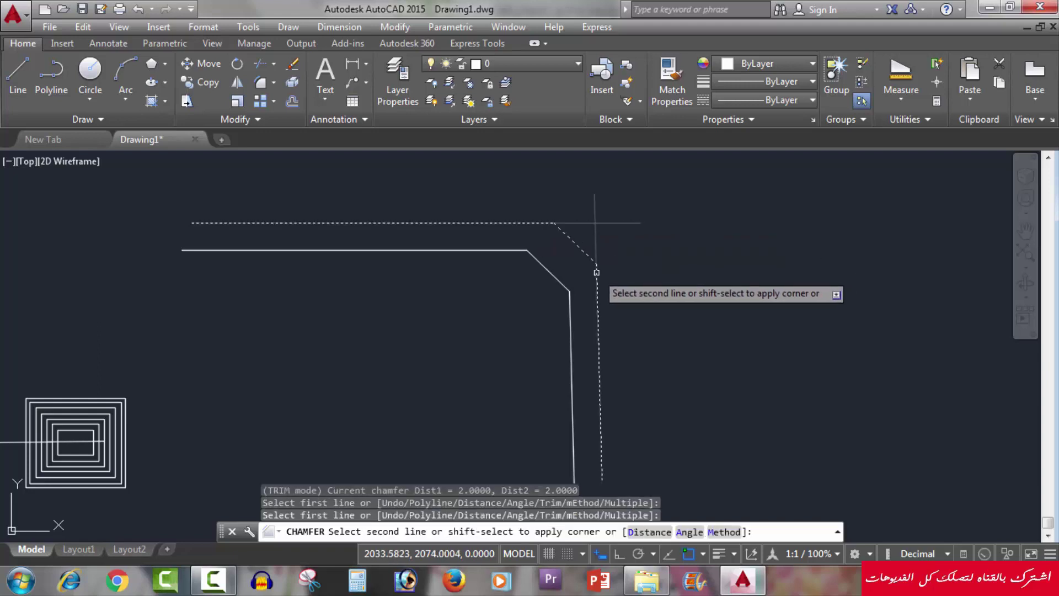
click(597, 276)
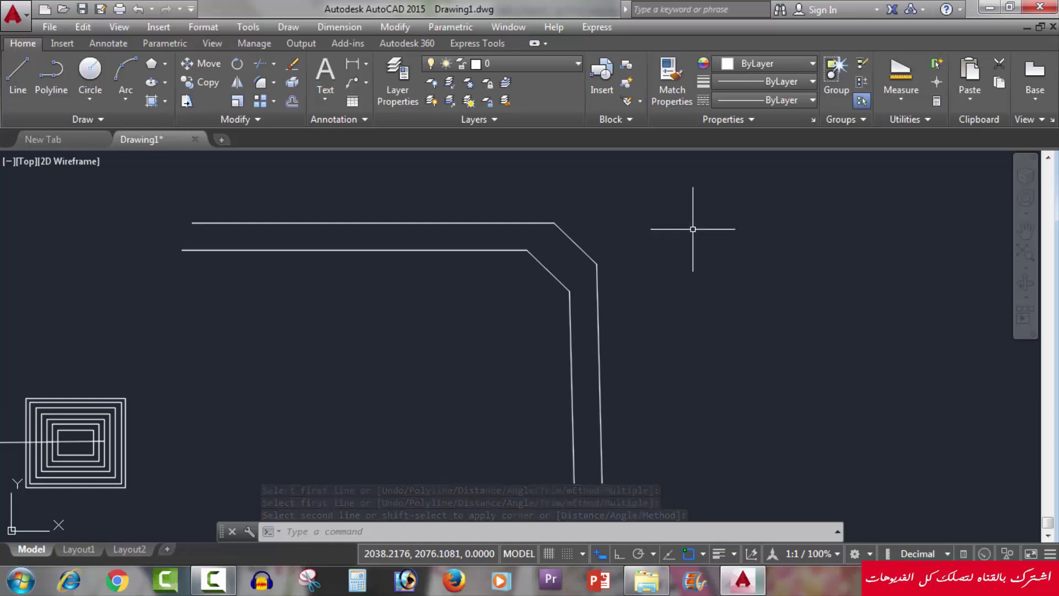
key(Escape)
text(ch)
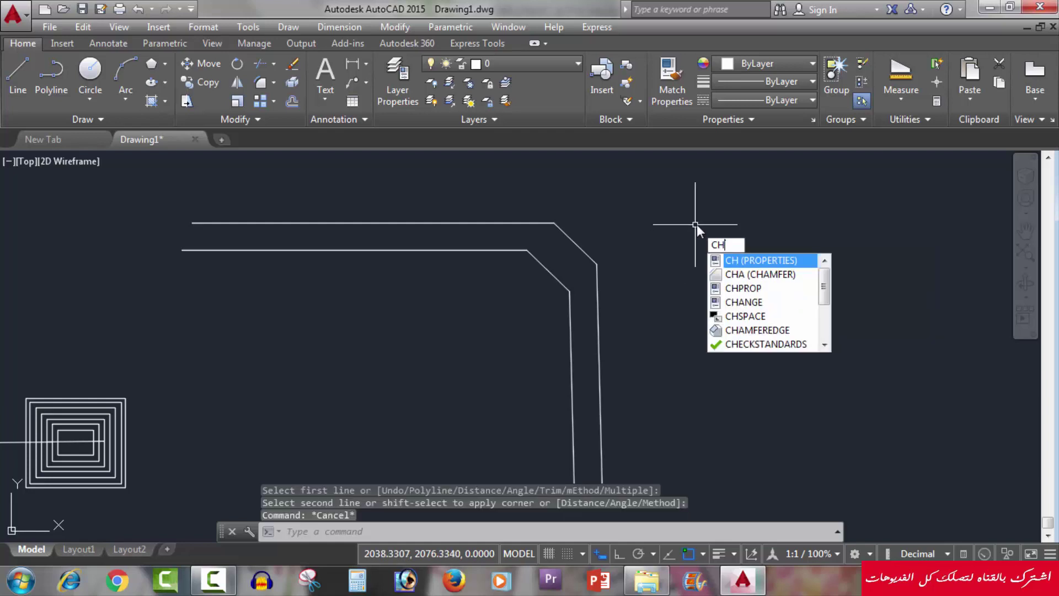
key(Escape)
text(ch)
key(Return)
key(Escape)
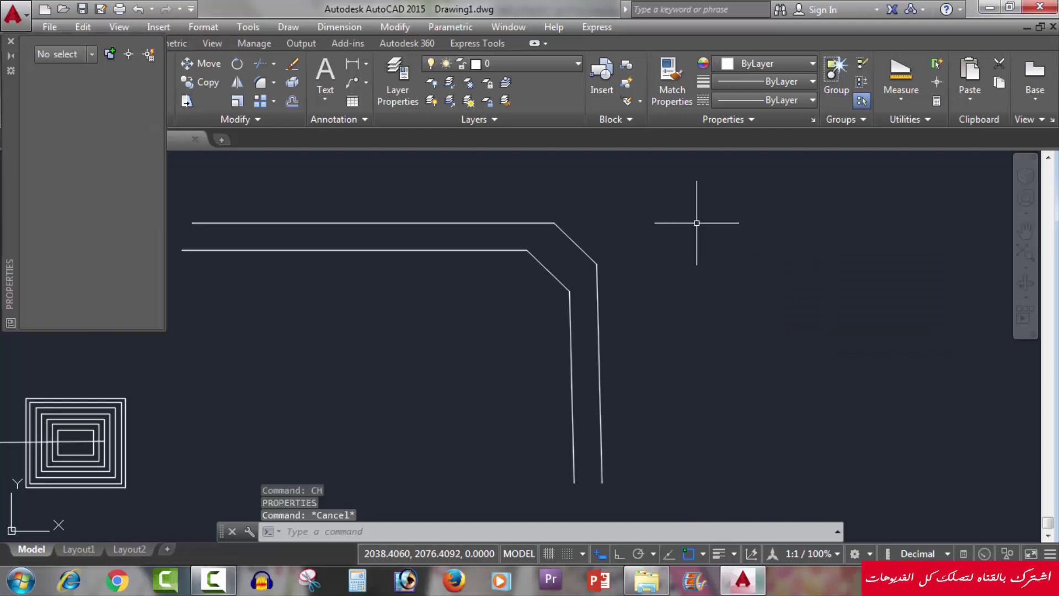
key(Escape)
key(Escape)
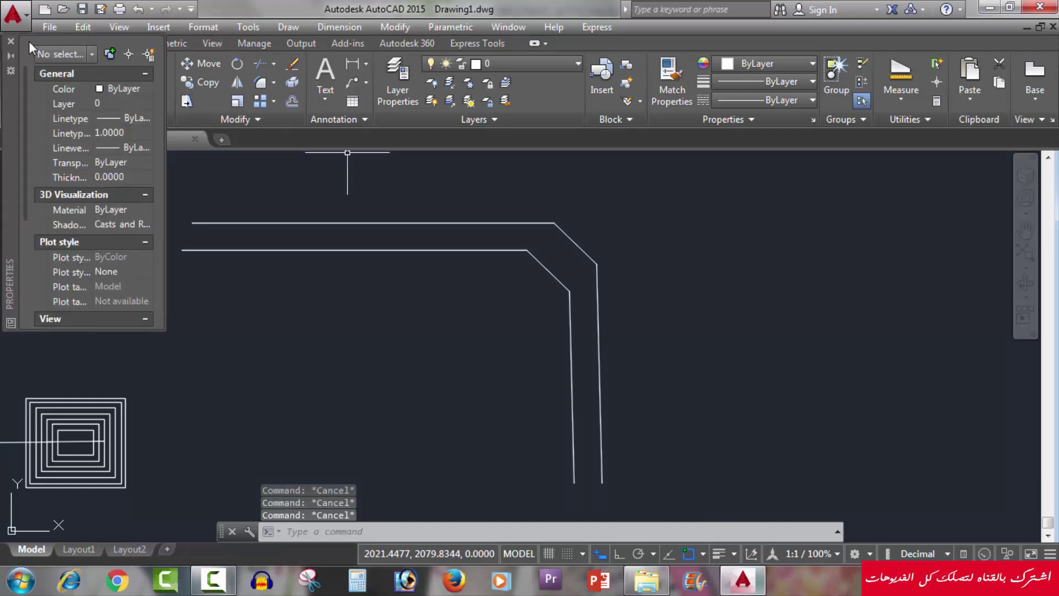
click(11, 41)
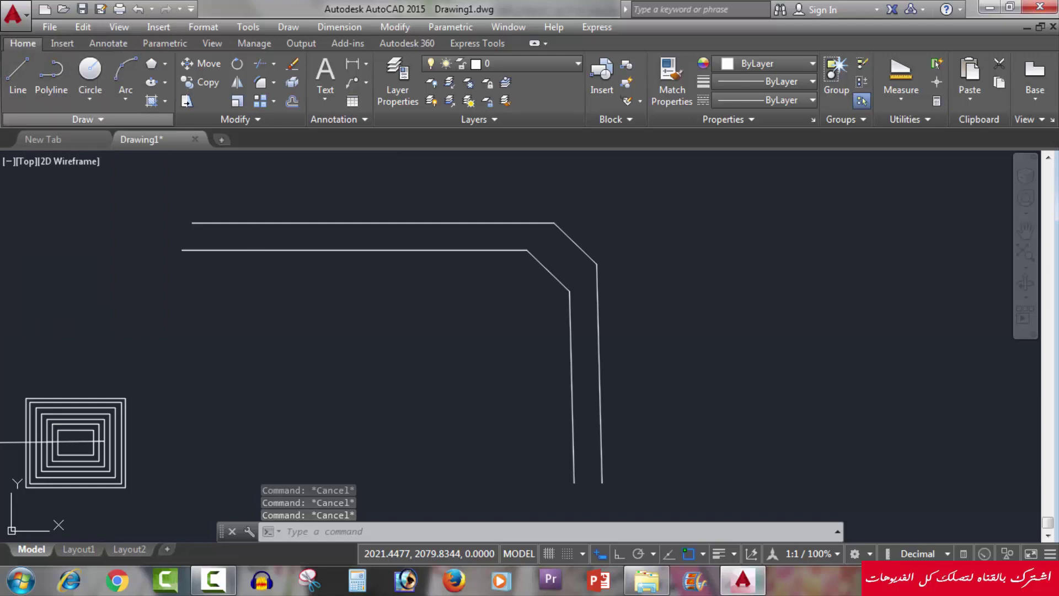
- Start a chamfer, look at its trim-method option, then cancel it
text(ch)
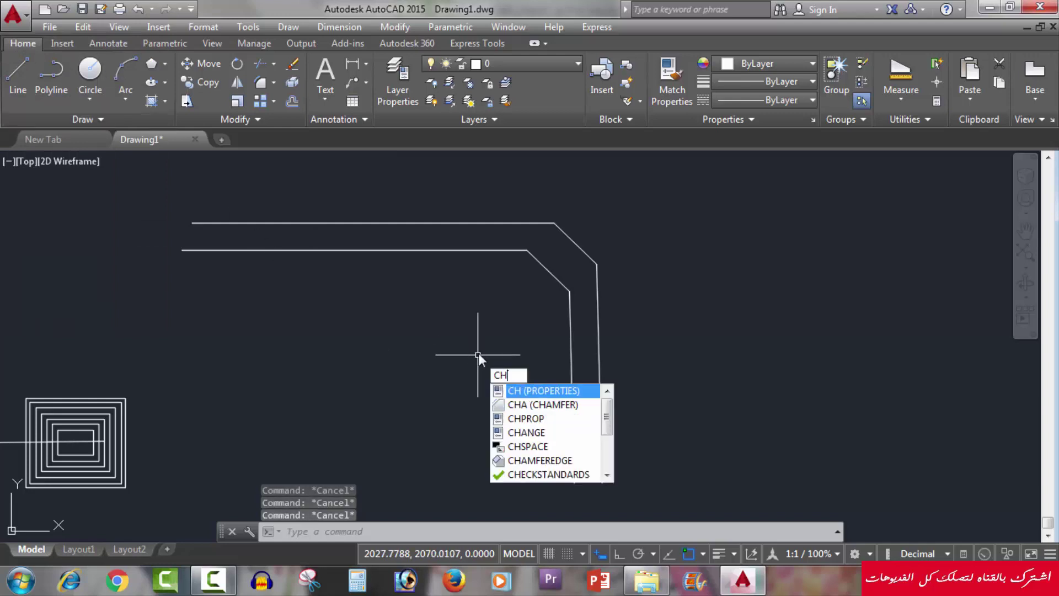
text(a)
key(Return)
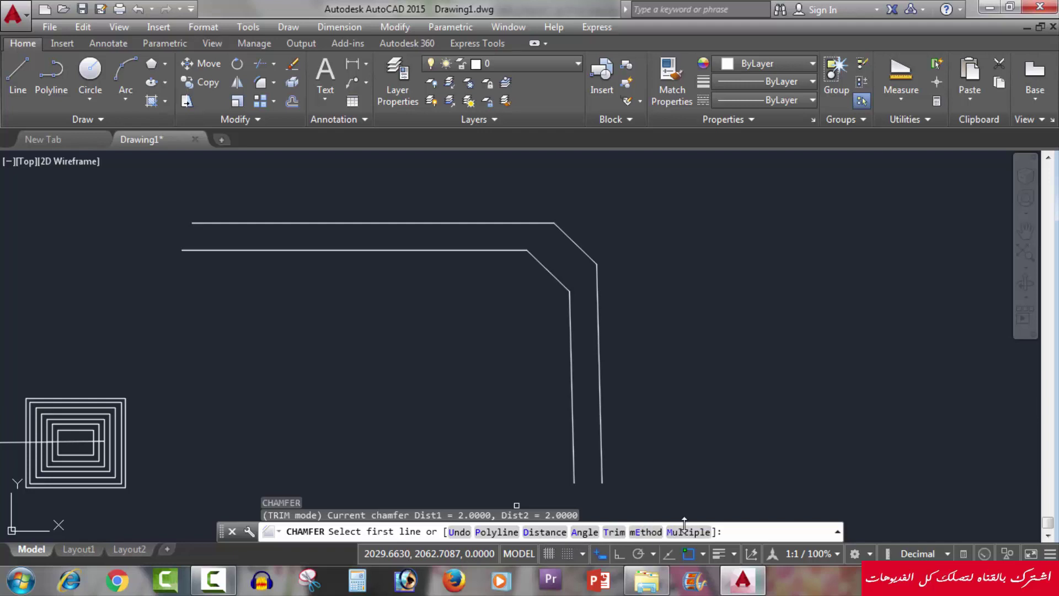
click(655, 531)
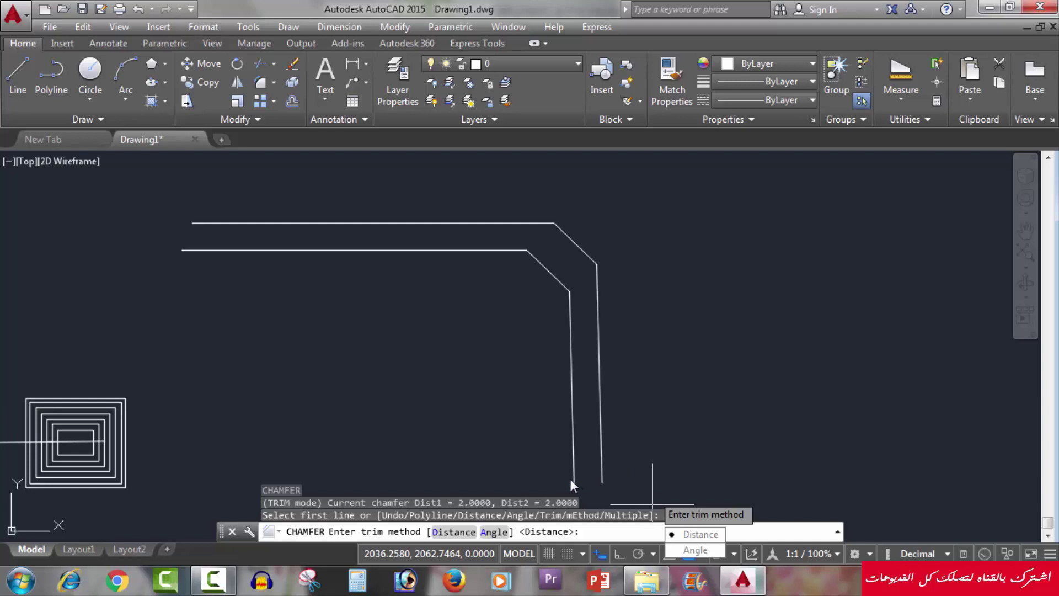
key(Escape)
key(Escape)
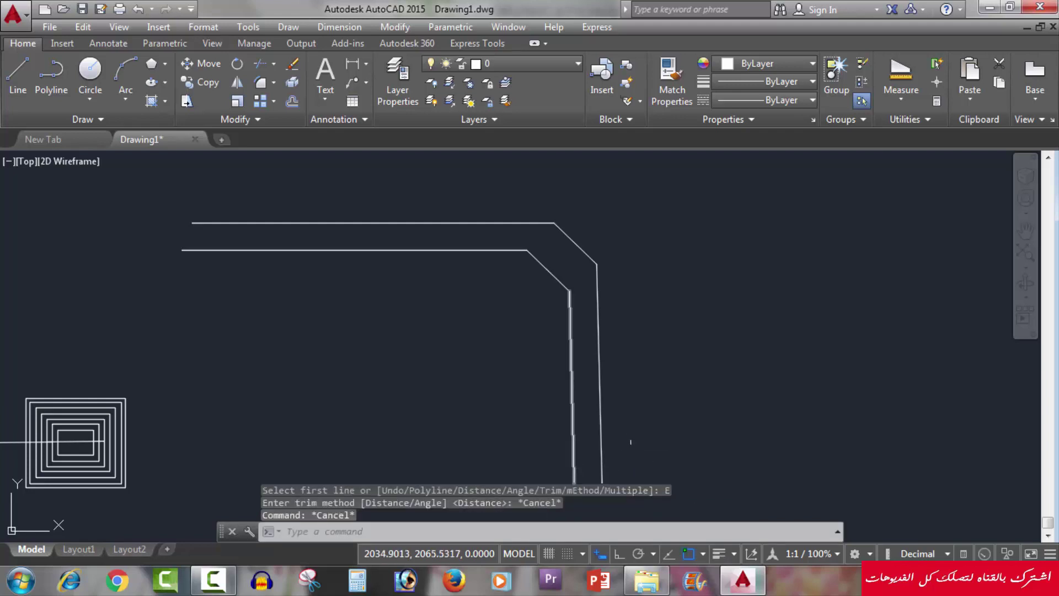
key(Escape)
key(Escape)
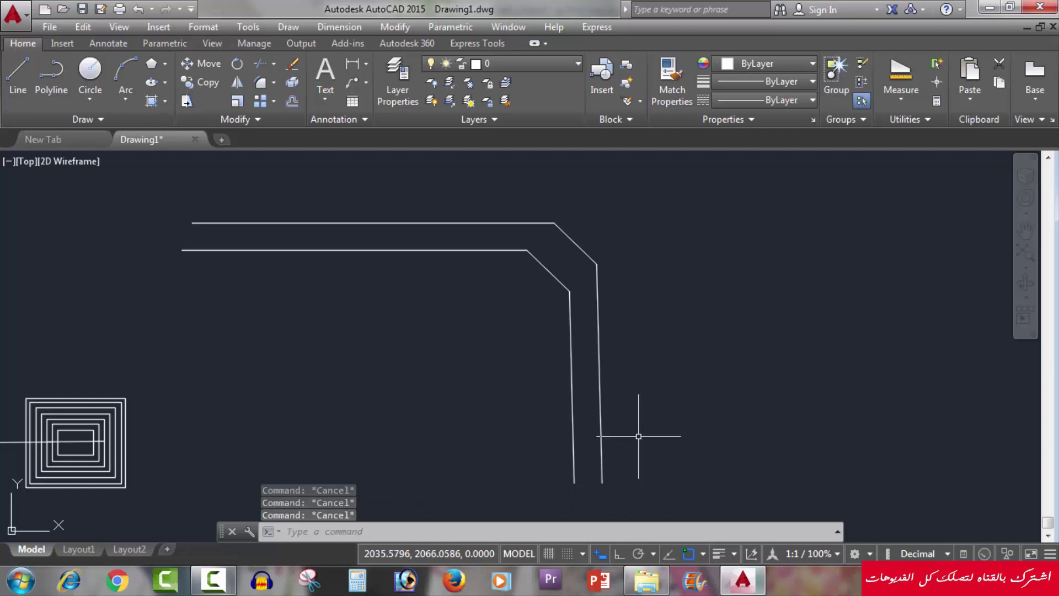
- Restart the chamfer in length-and-angle mode with length 4, then cancel it
key(Return)
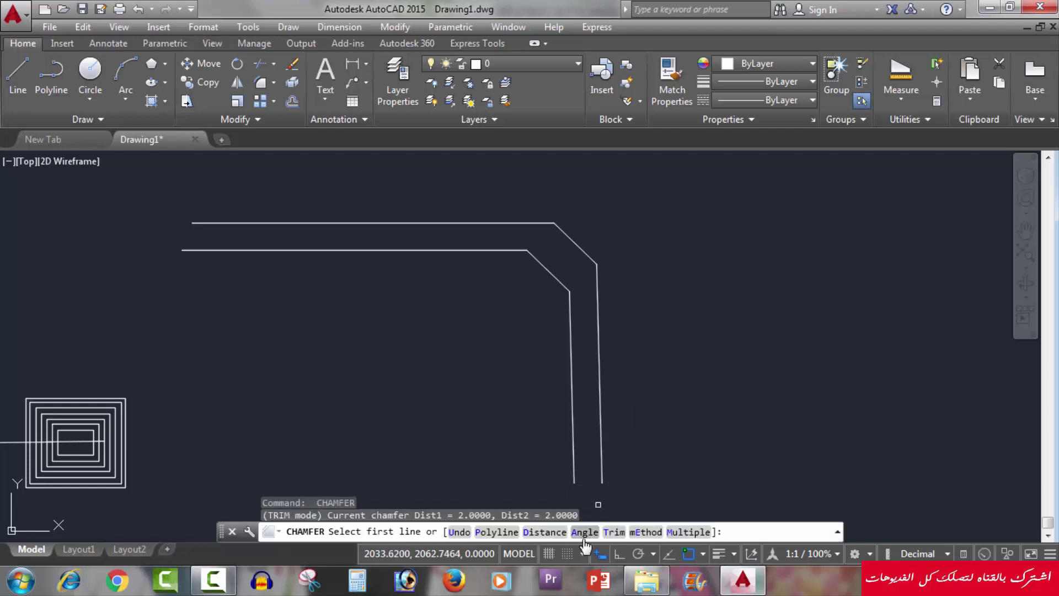
text(A)
key(Return)
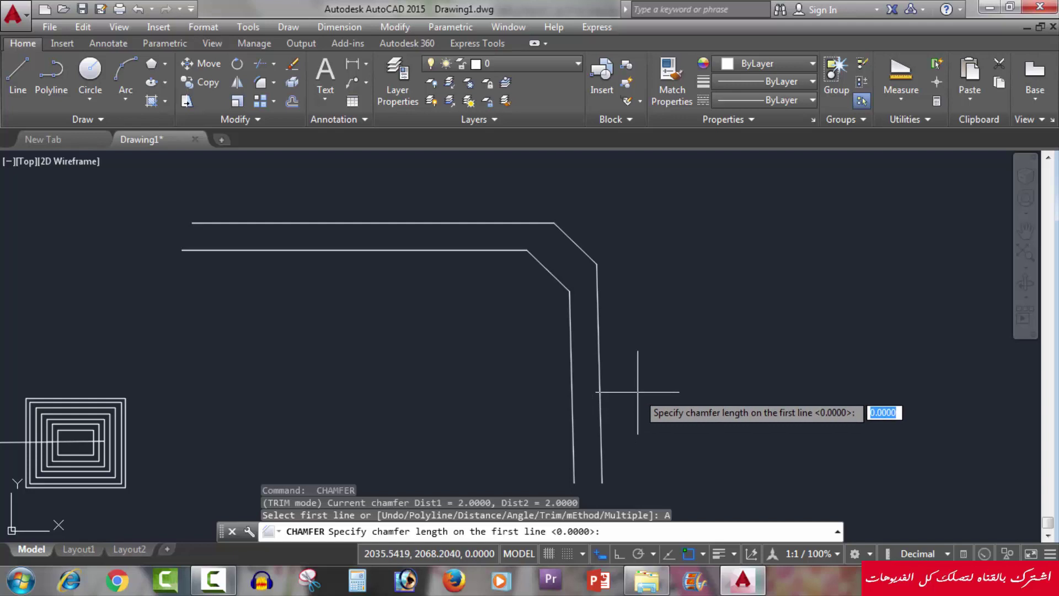
text(4)
key(Escape)
key(Escape)
key(ctrl+z)
key(ctrl+z)
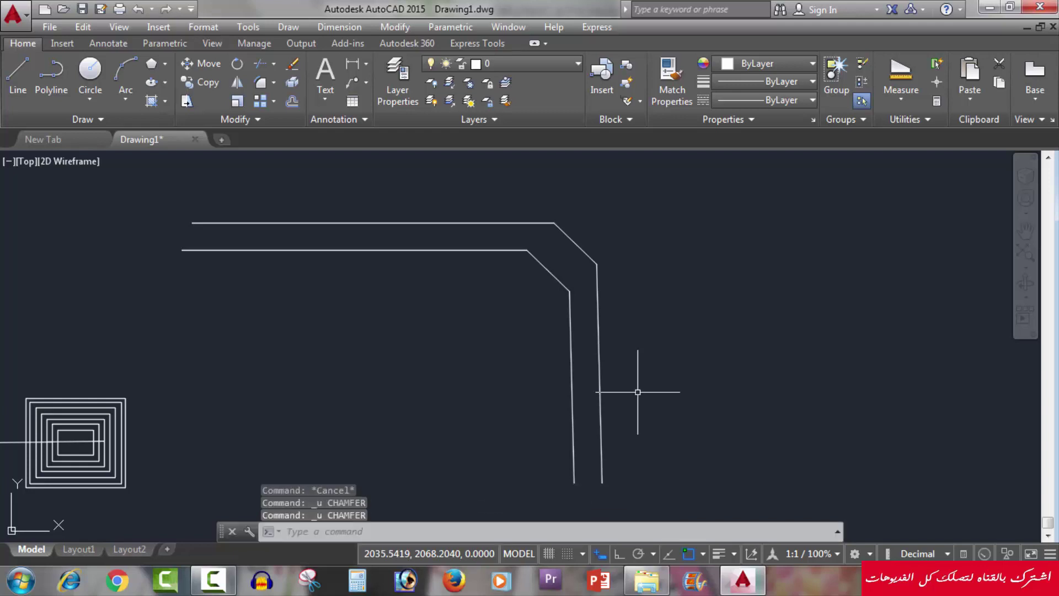
key(ctrl+z)
key(ctrl+z)
key(ctrl+z)
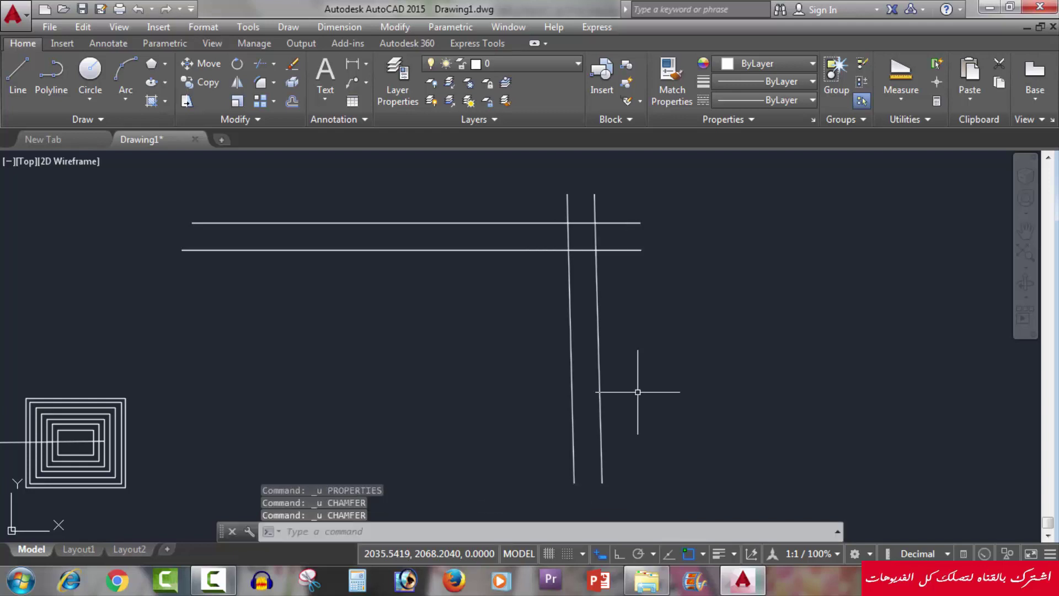
text(cha)
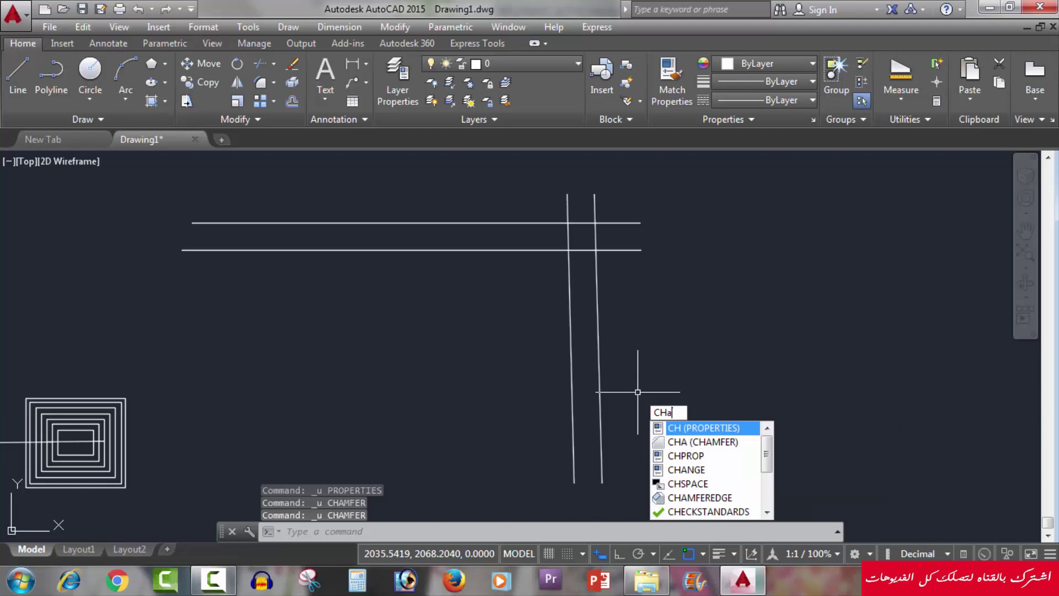
key(Return)
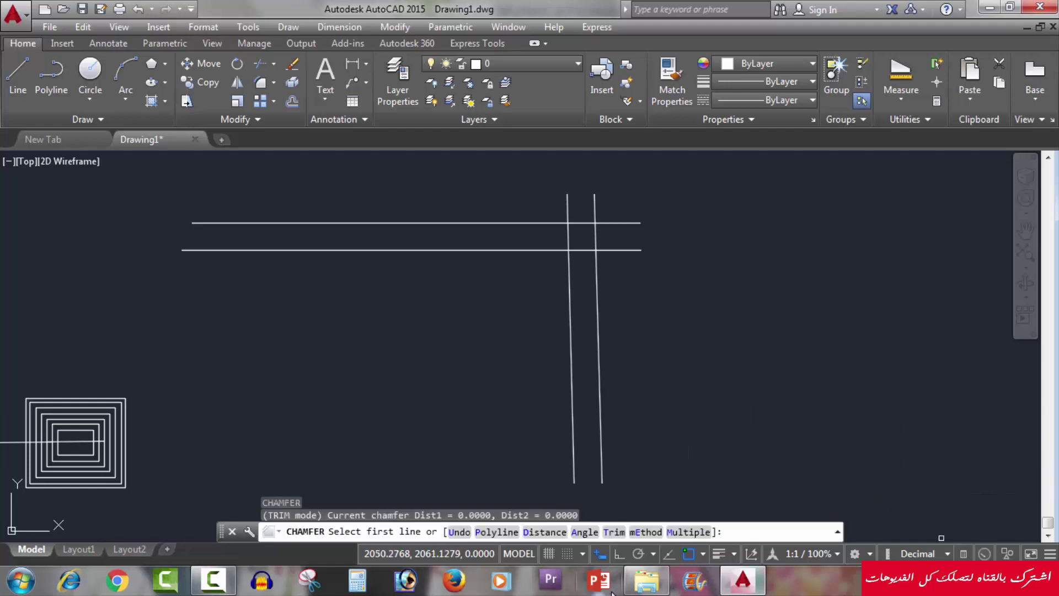
click(585, 532)
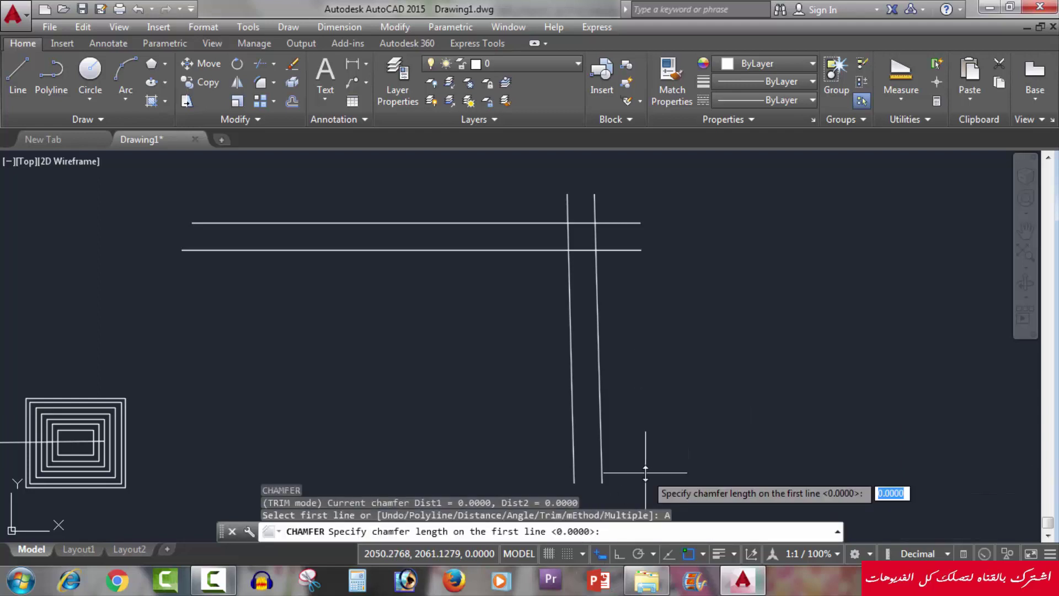
text(4)
key(Return)
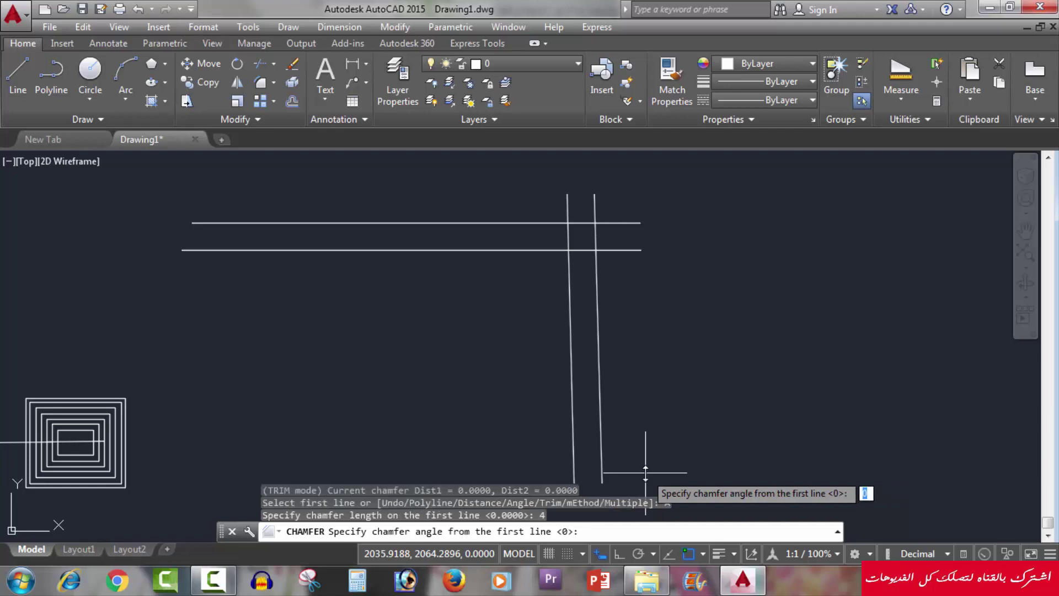
text(4)
key(Return)
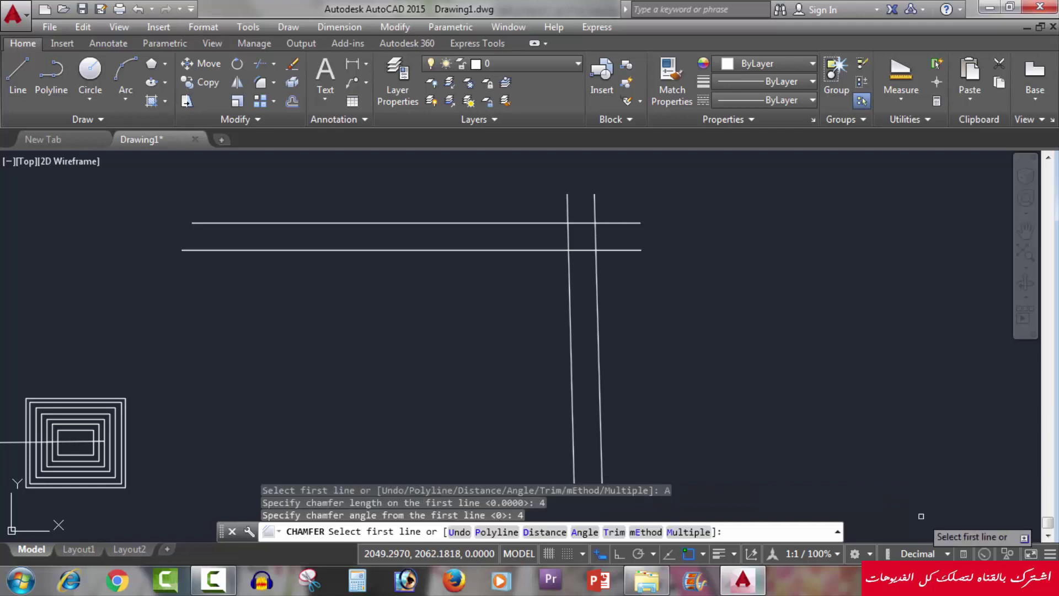
click(494, 250)
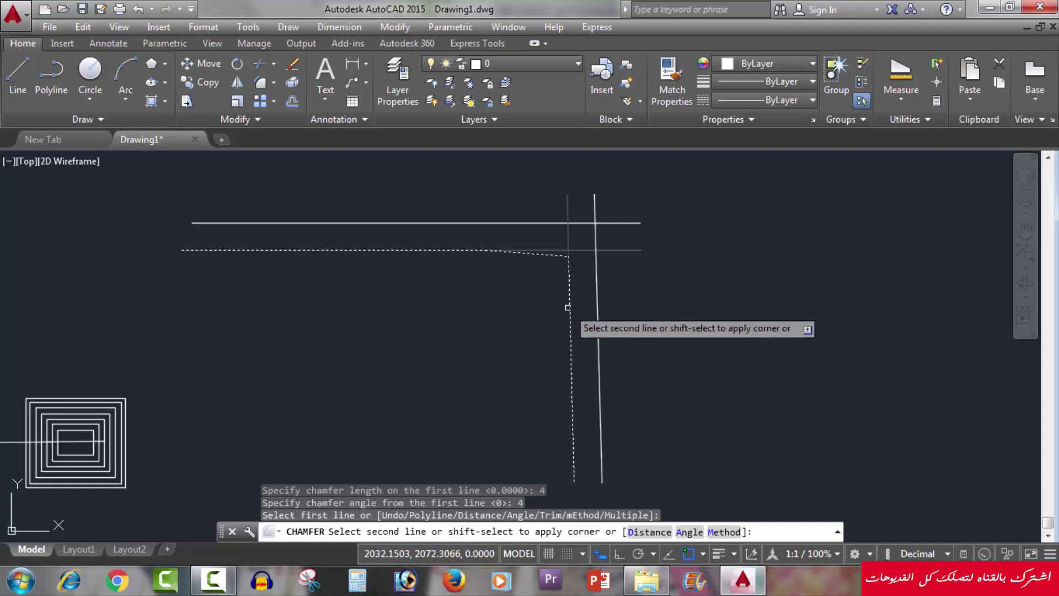
click(567, 306)
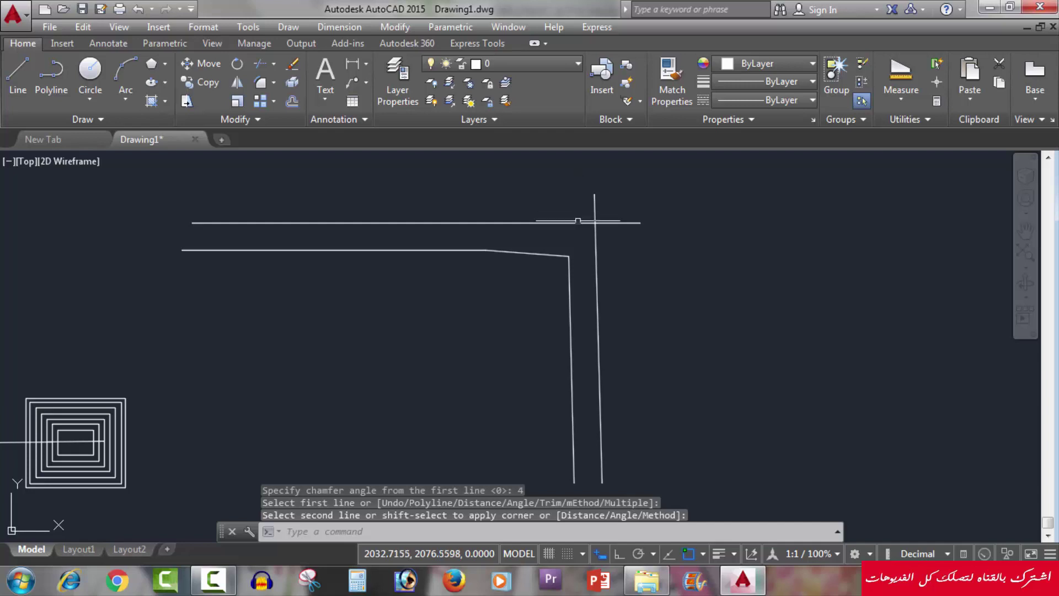
key(Return)
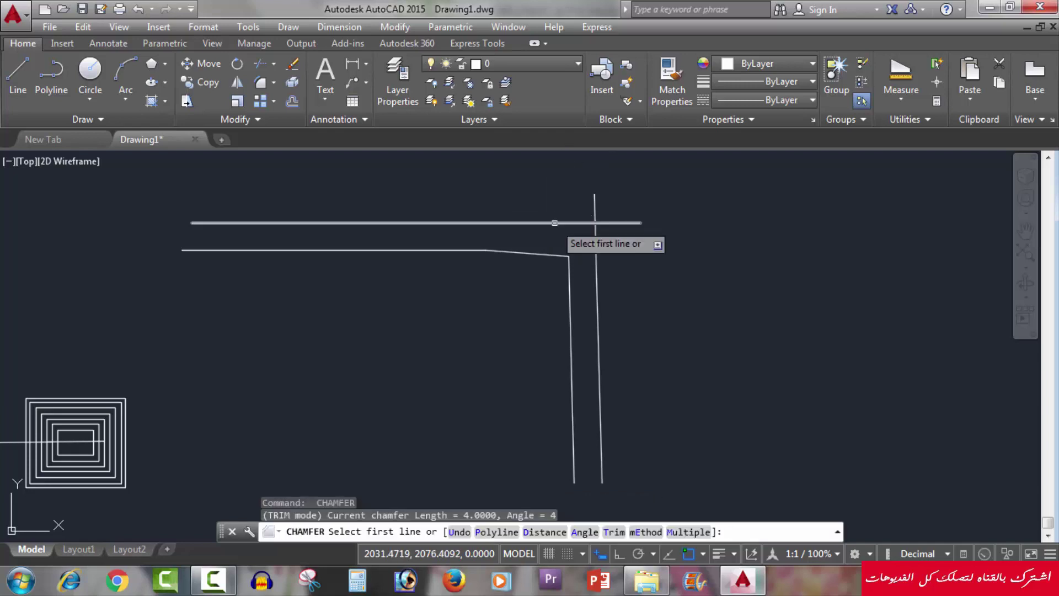
click(562, 222)
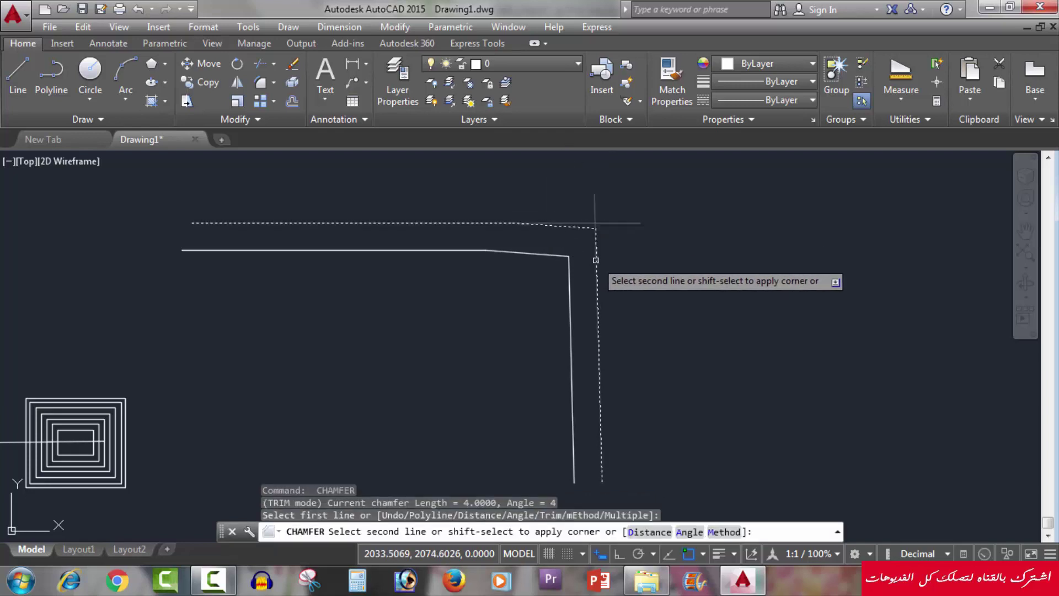
click(596, 262)
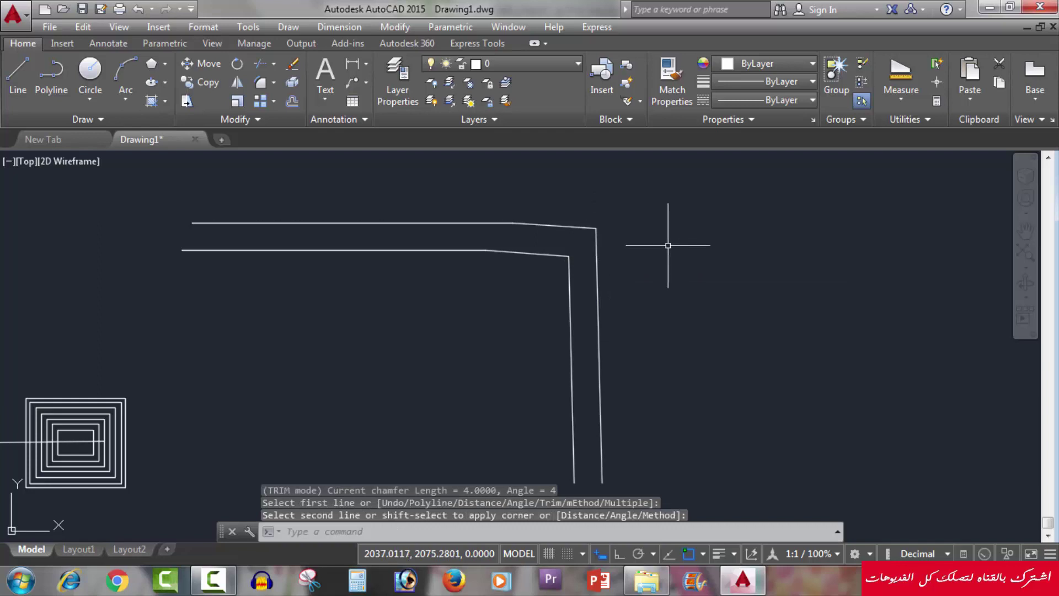
key(ctrl+z)
key(ctrl+z)
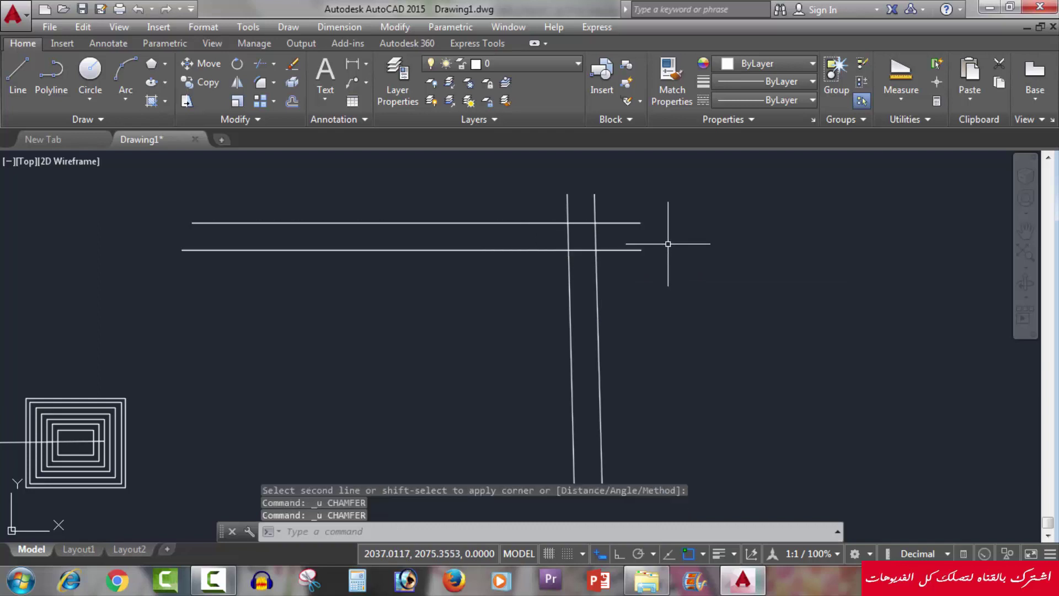
- Set the chamfer to length-and-angle mode with length 4 and angle 4
text(cha)
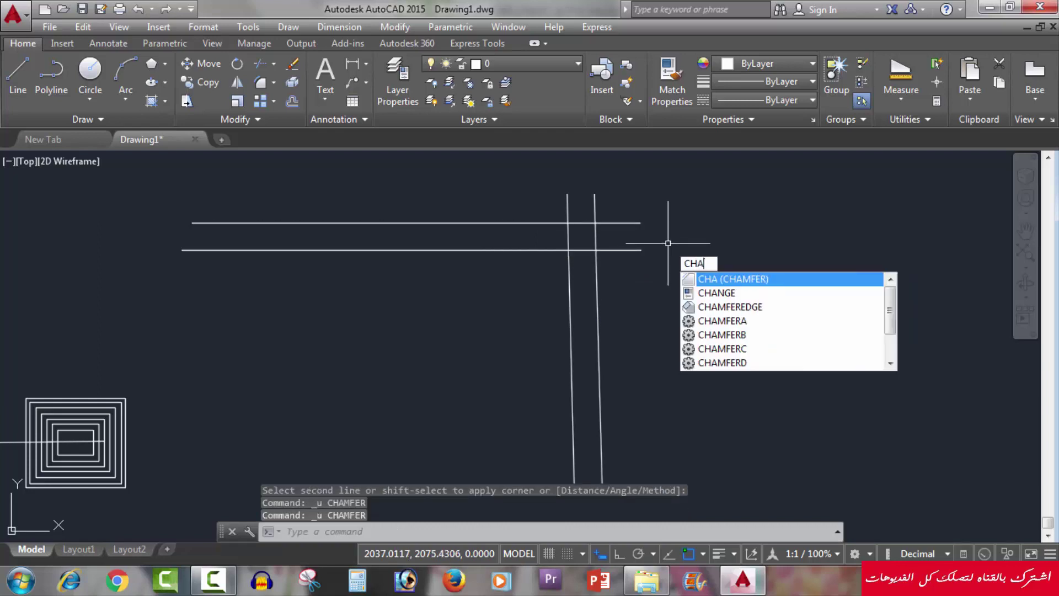
key(Return)
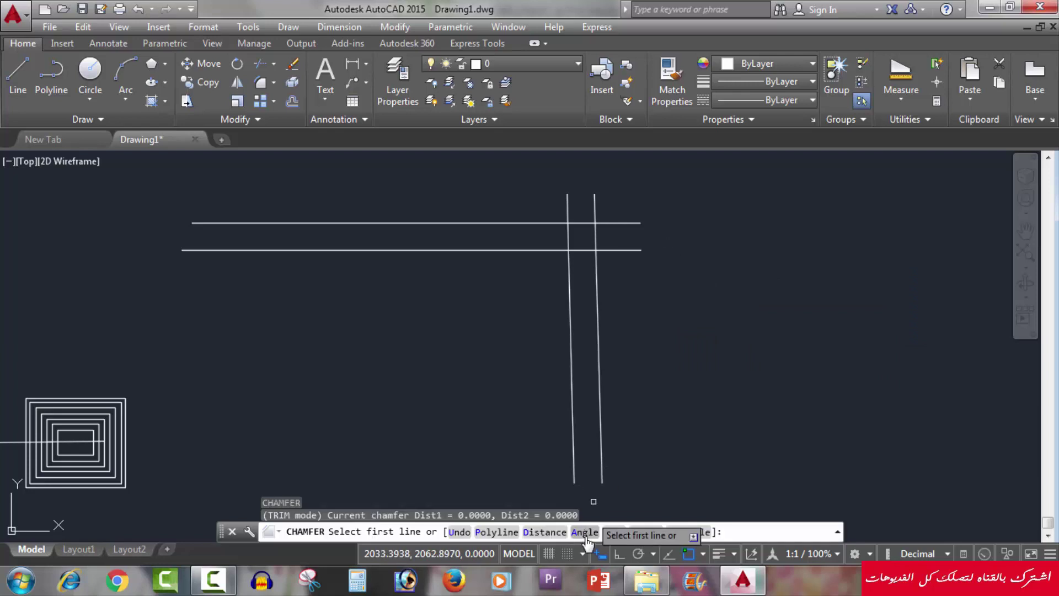
click(585, 532)
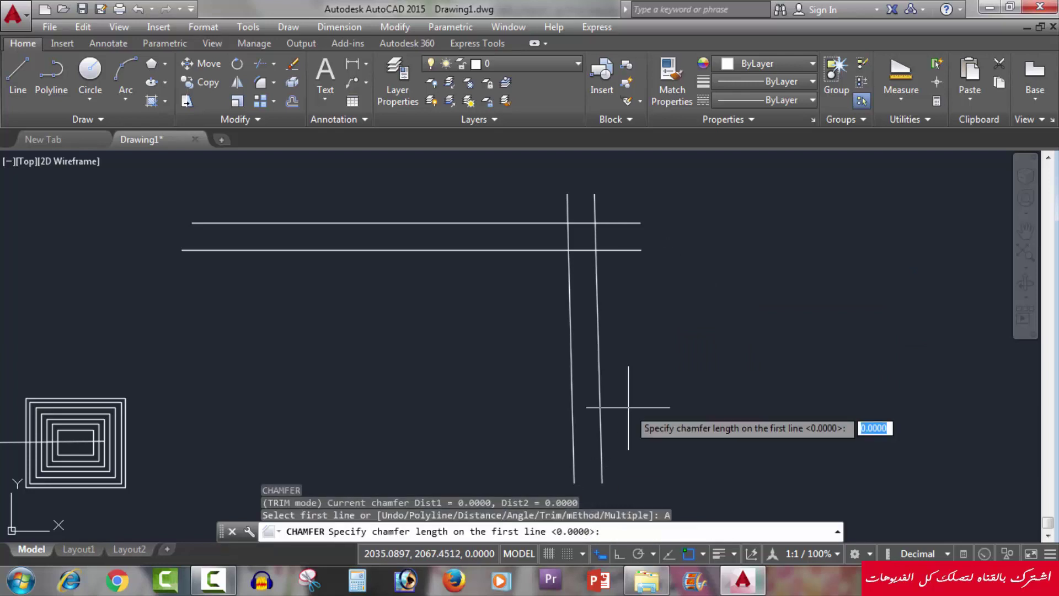
text(4)
key(Return)
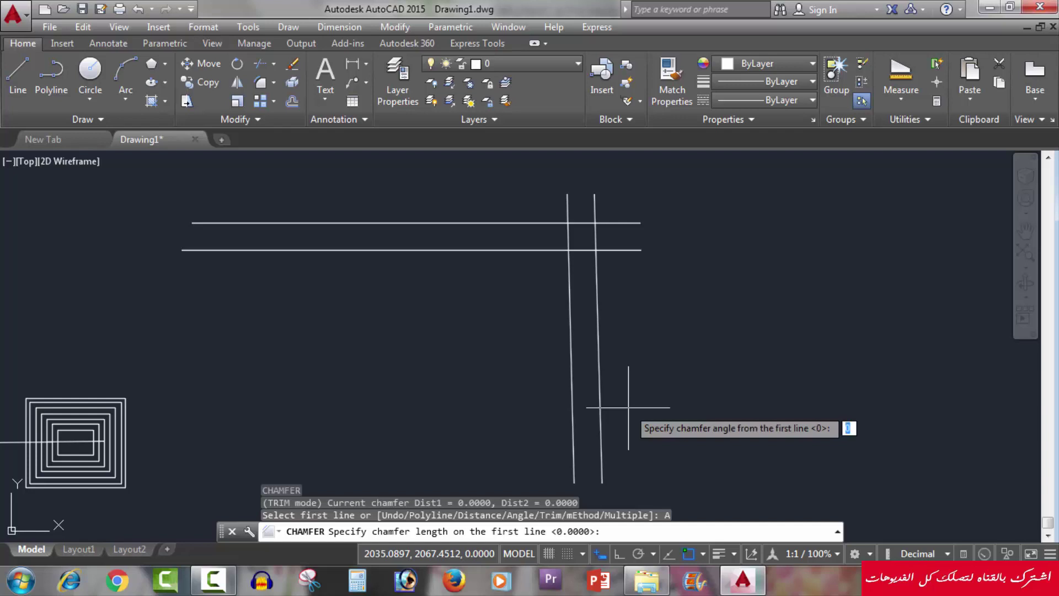
text(4)
key(Return)
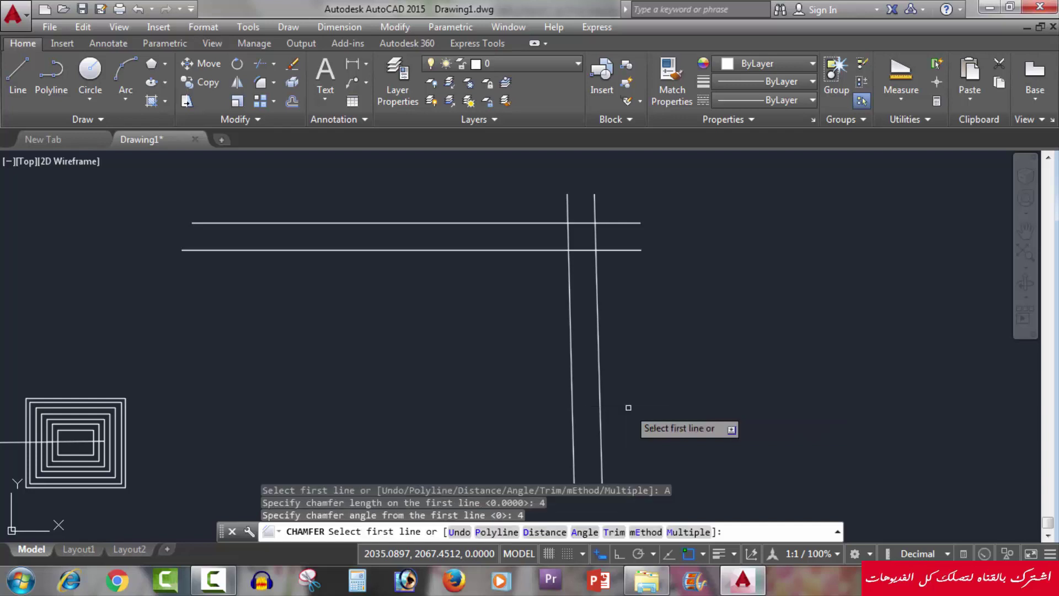
- Bevel the lower/left inner corner and the top/right outer corner with that chamfer
click(512, 251)
click(570, 298)
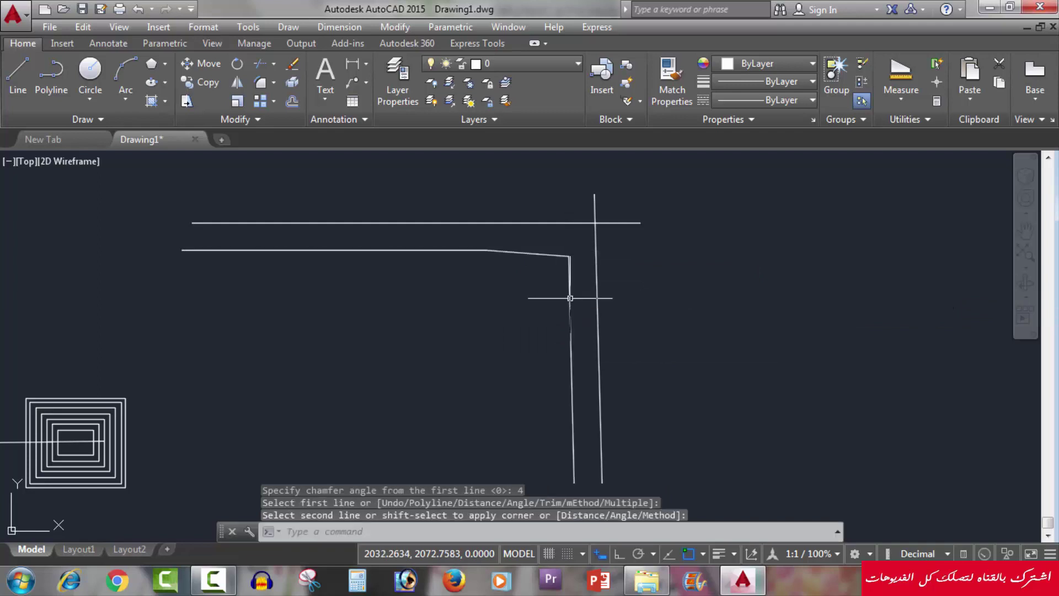
key(Return)
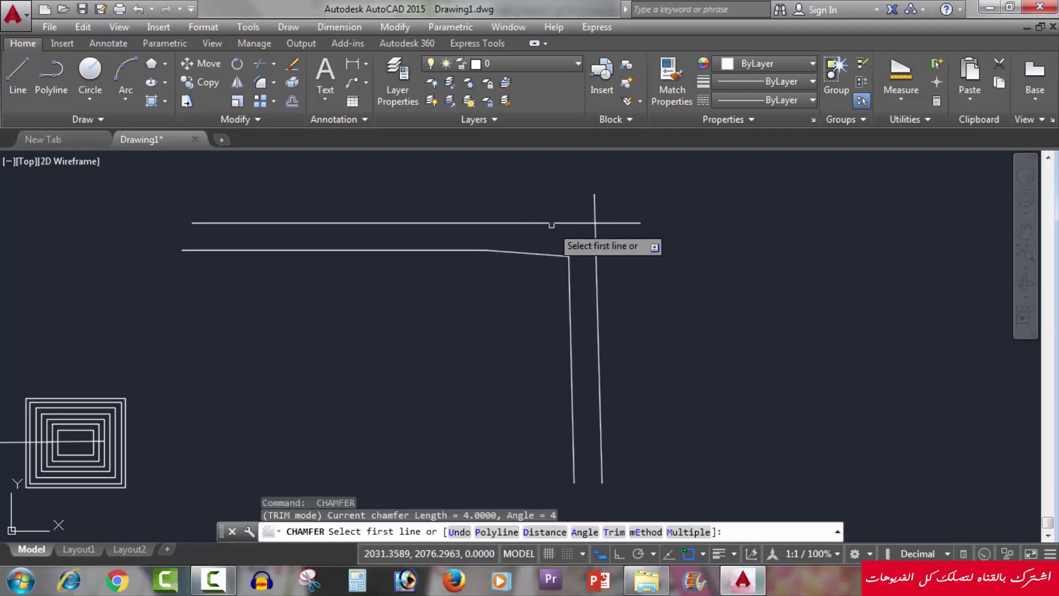
click(551, 223)
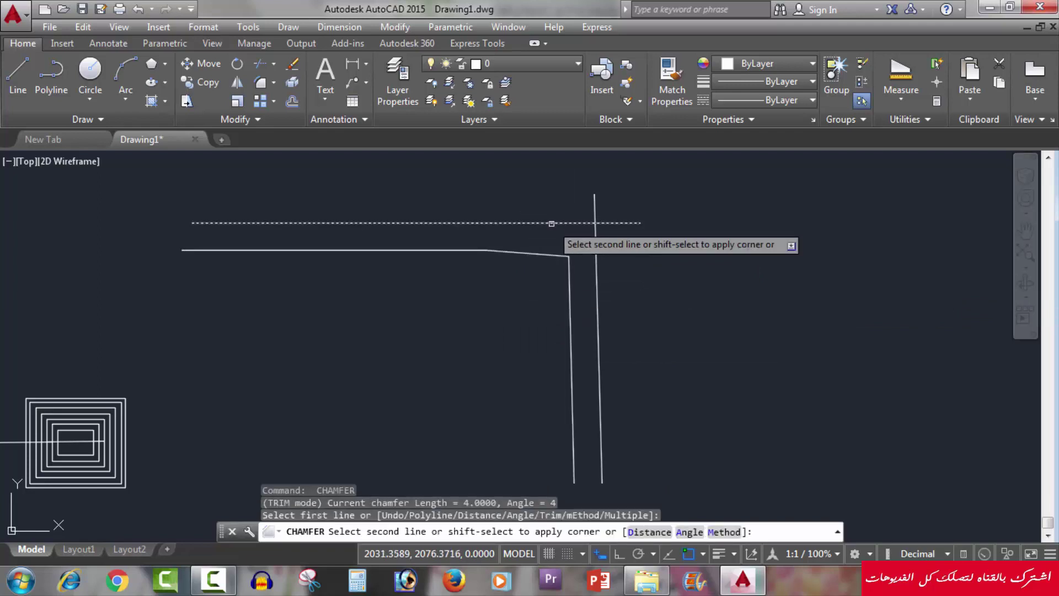
click(596, 238)
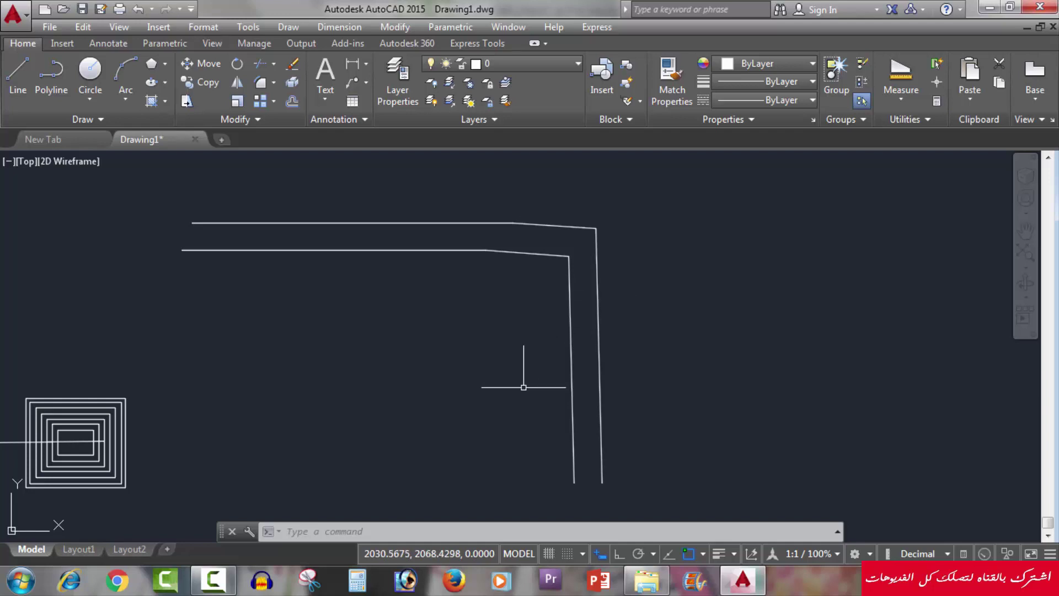
middle_drag(518, 306, 466, 320)
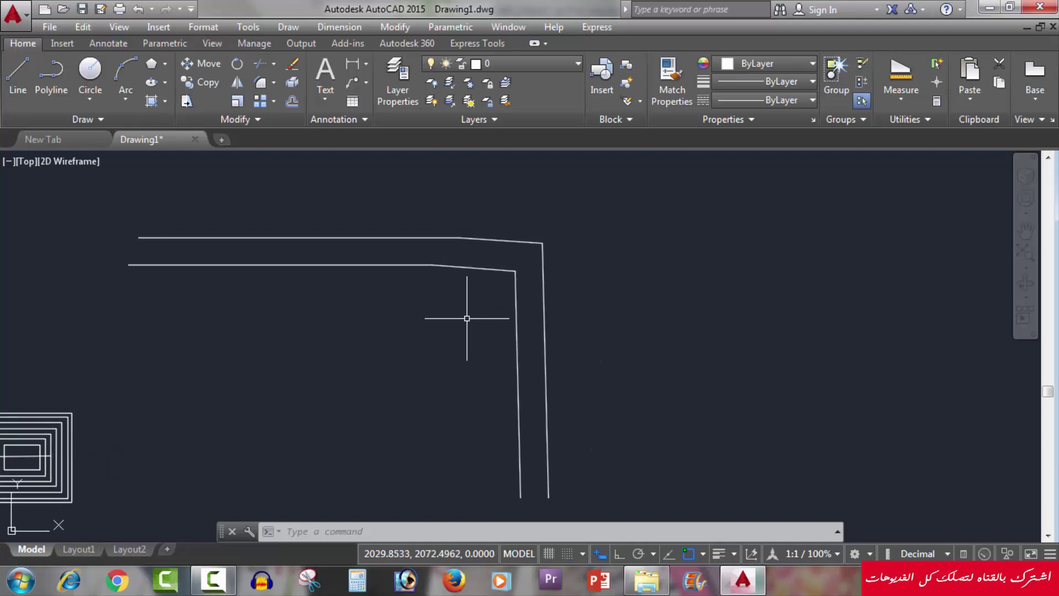
- Undo the outer corner chamfer and select both vertical lines
key(ctrl+z)
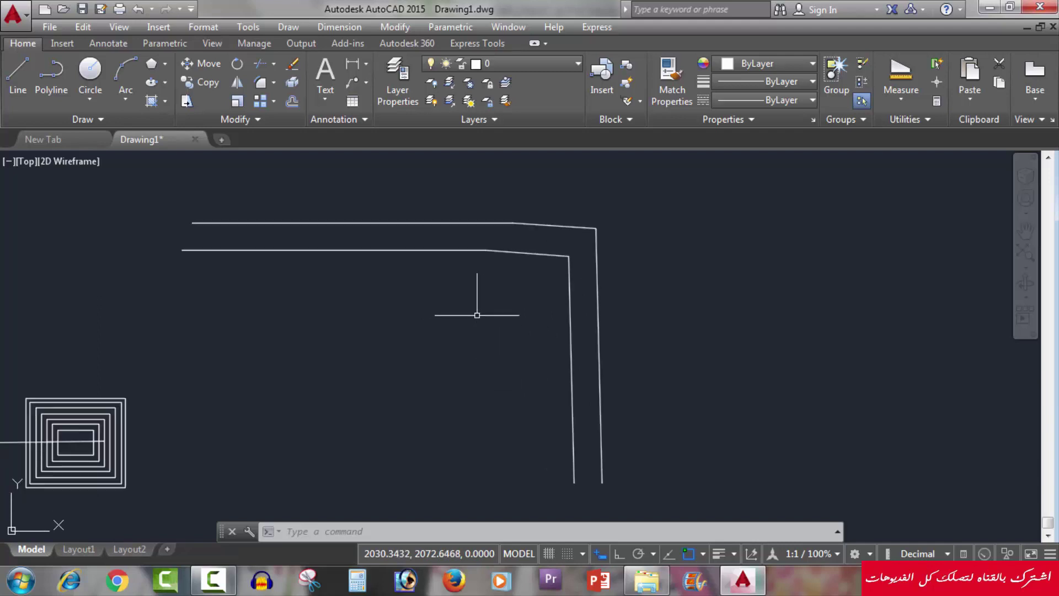
key(ctrl+z)
key(ctrl+z)
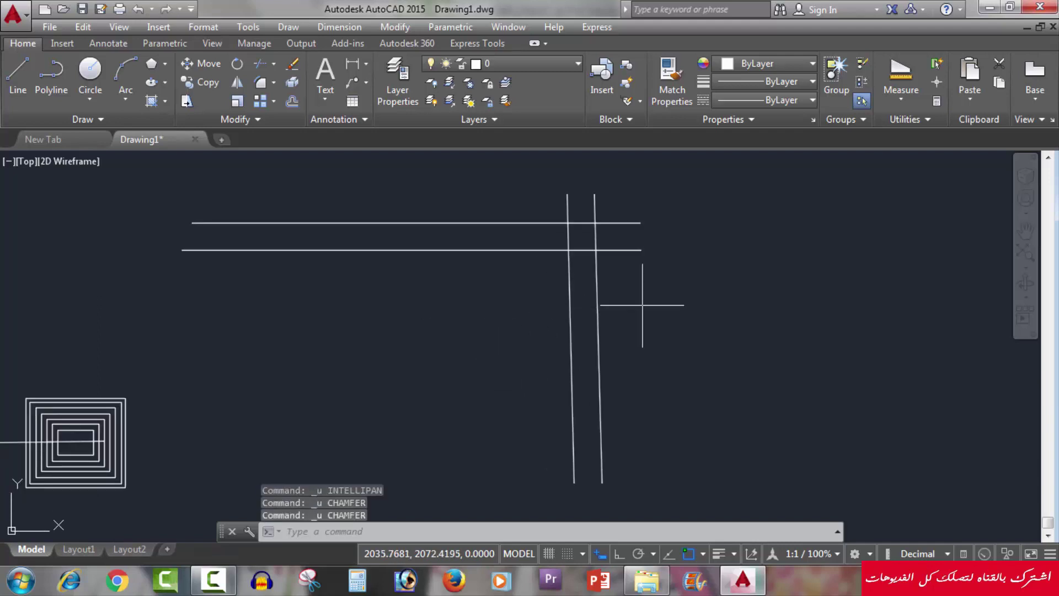
click(638, 303)
click(507, 375)
- Move the vertical line pair below and right of the horizontal pair
text(m)
key(Return)
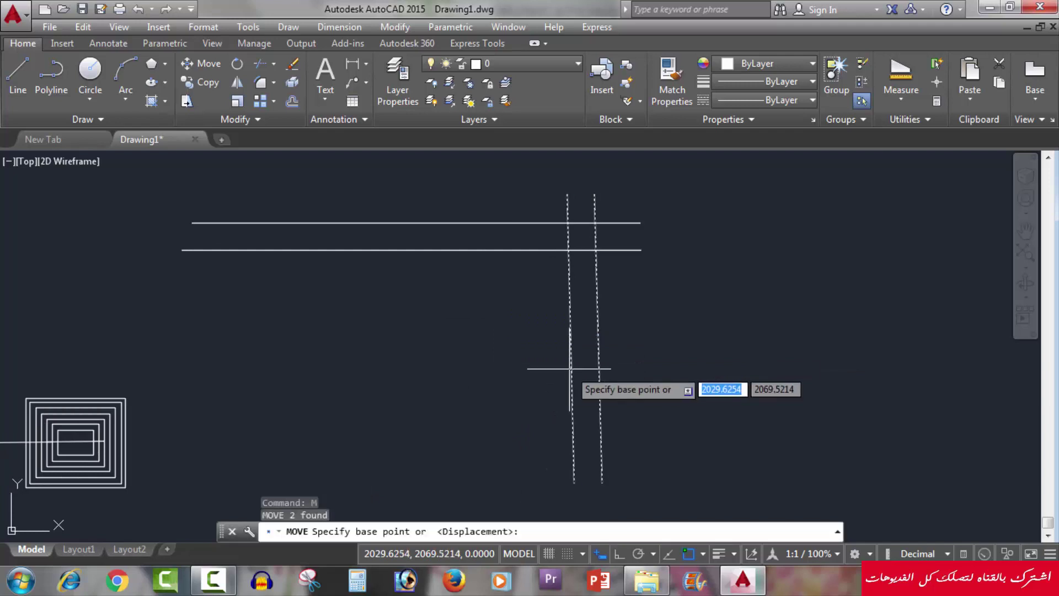
click(583, 333)
scroll(485, 310, down, 5)
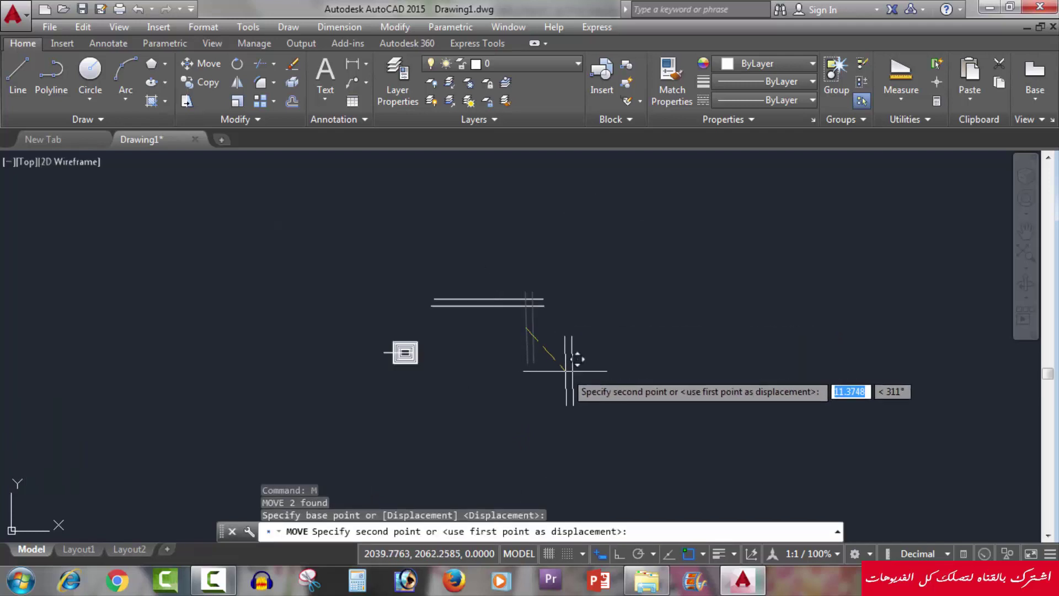
click(571, 355)
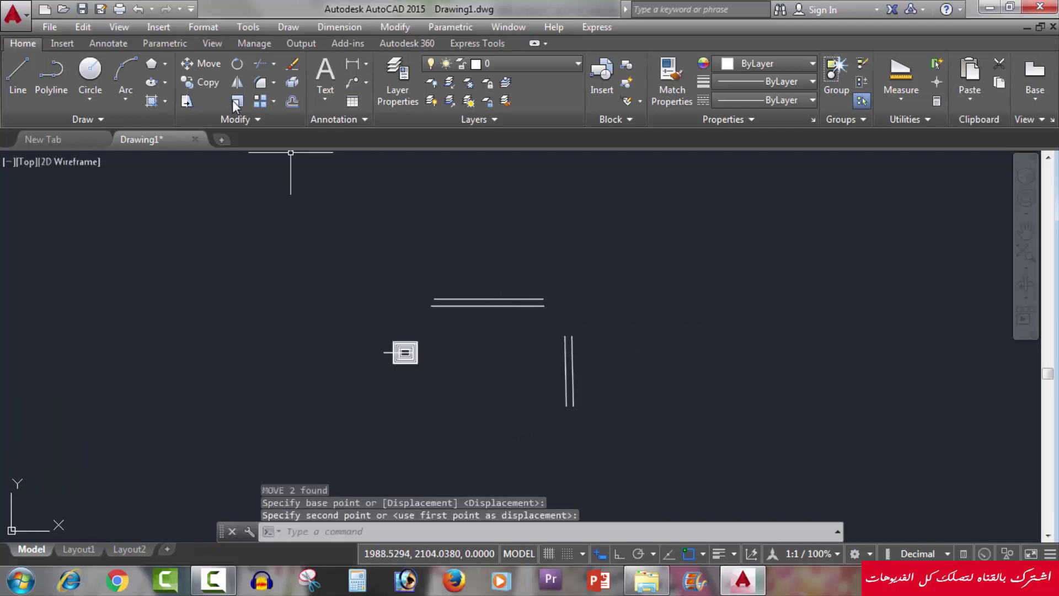
click(274, 80)
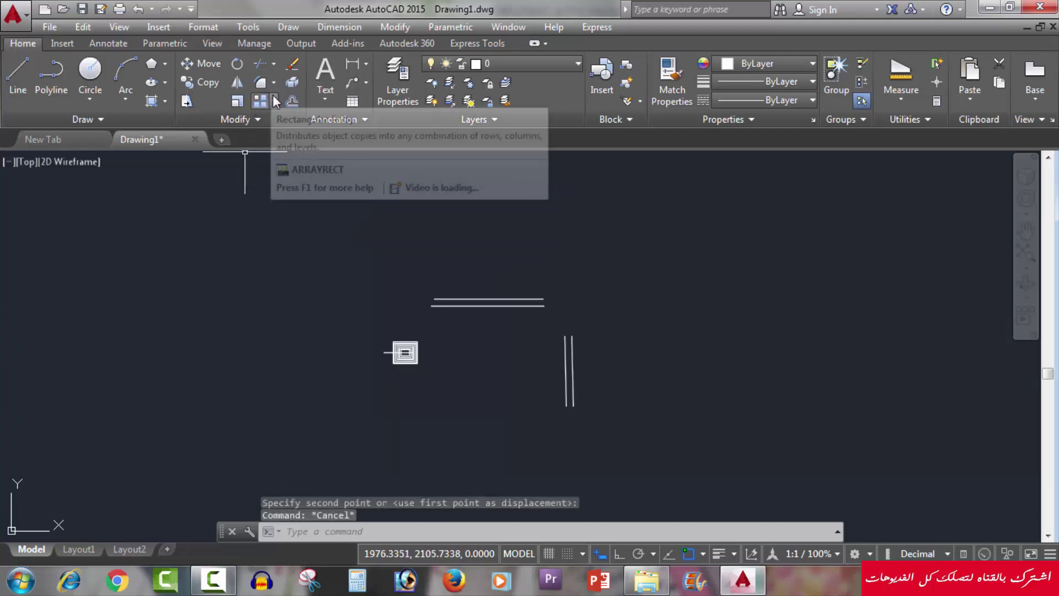
- Review the Fillet dropdown options and the Modify menu commands, then dismiss them
click(272, 82)
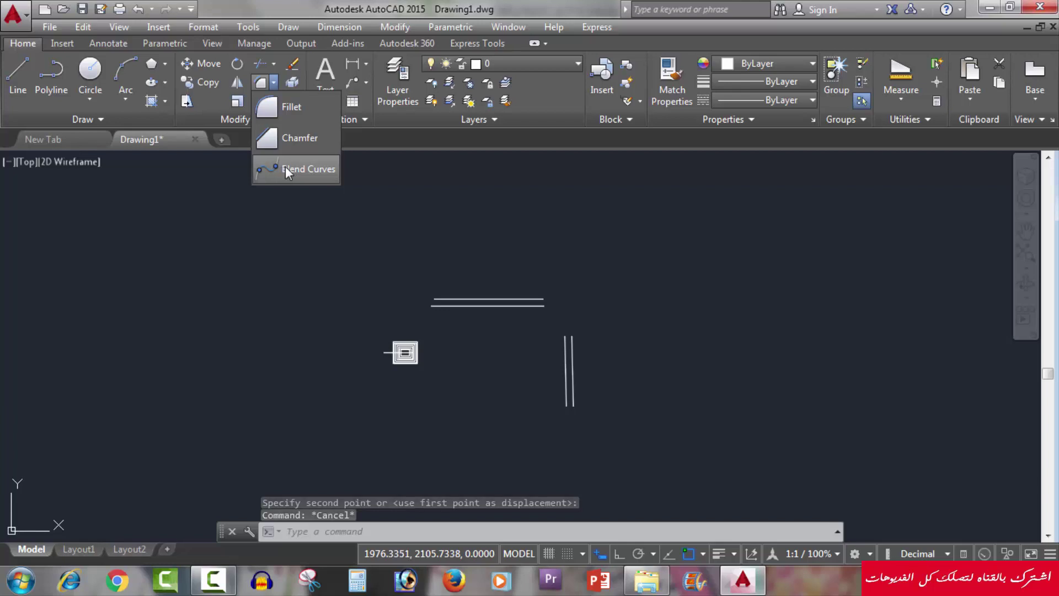
click(401, 27)
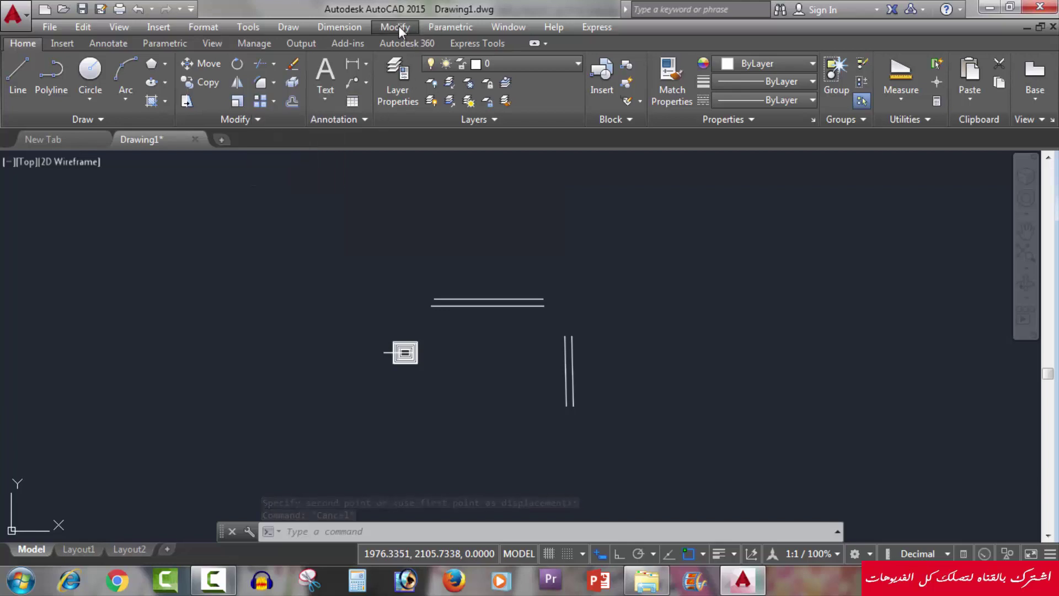
click(400, 27)
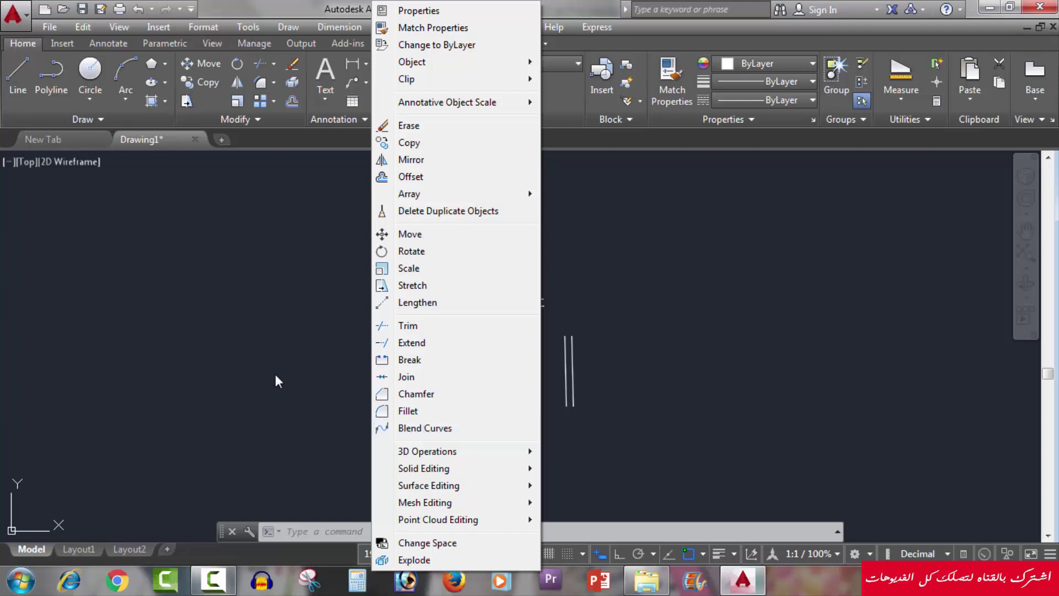
click(405, 350)
key(Escape)
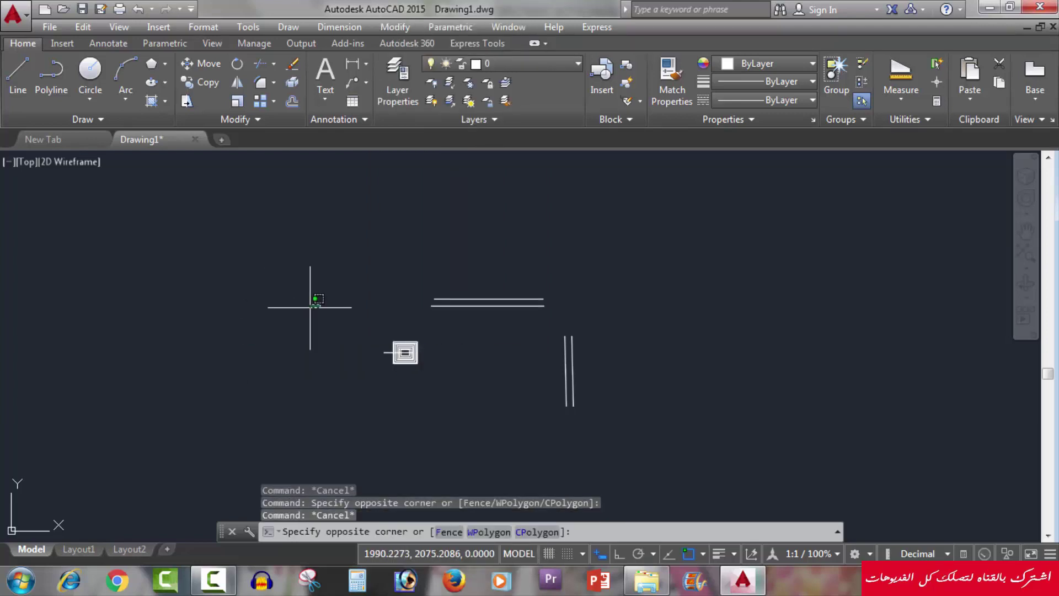
- Clear the stray selection and start the BLEND curves command
click(378, 303)
key(Escape)
text(B)
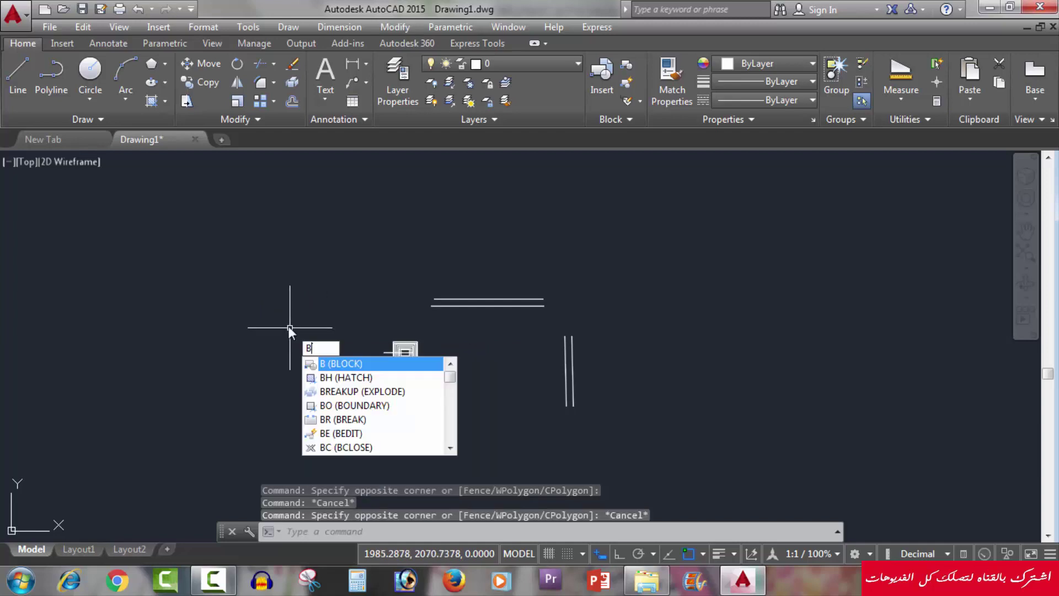
text(L)
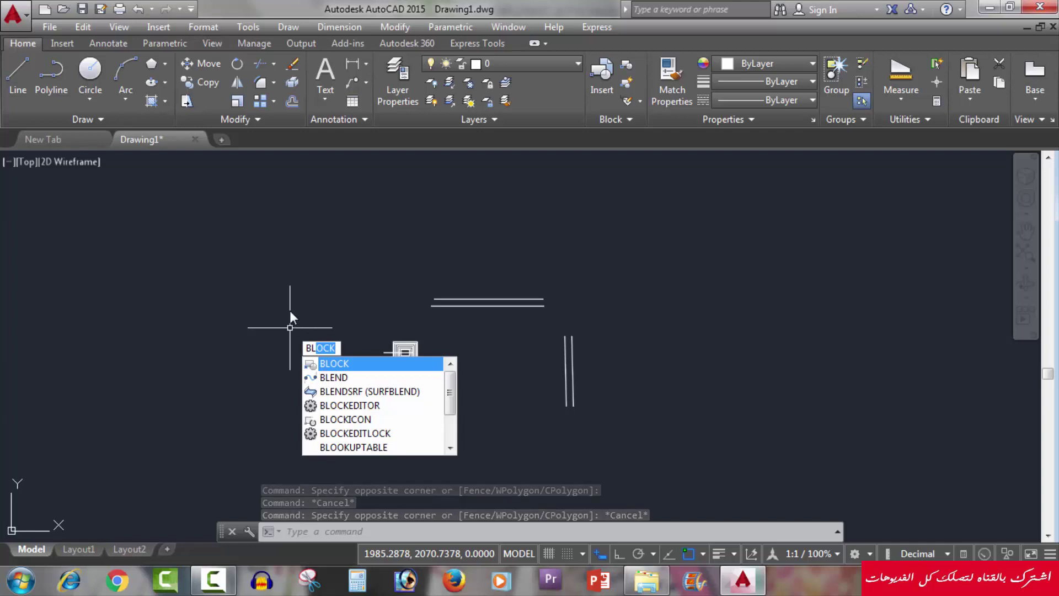
text(E)
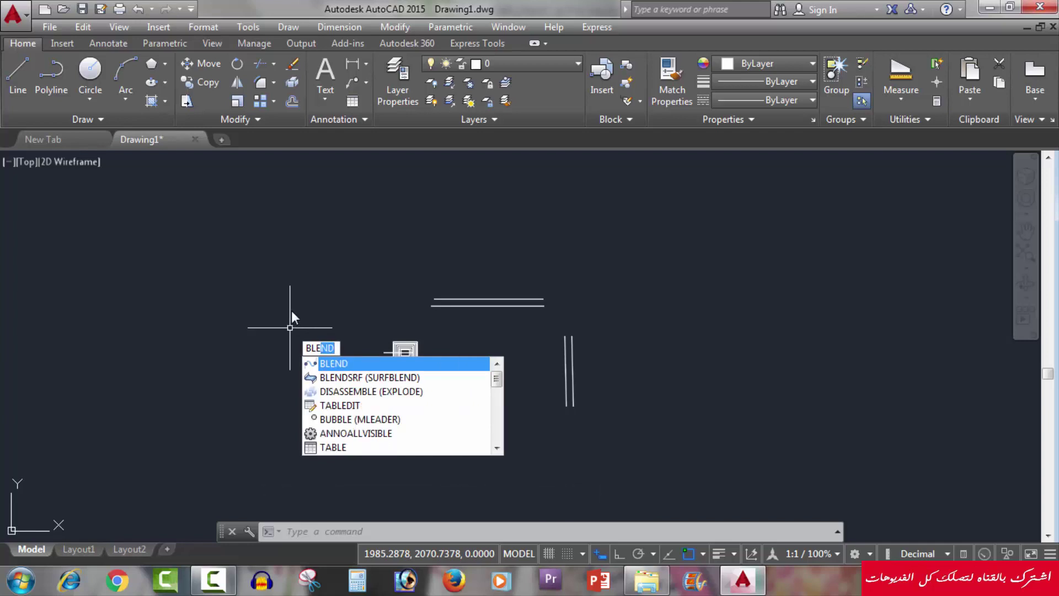
key(Return)
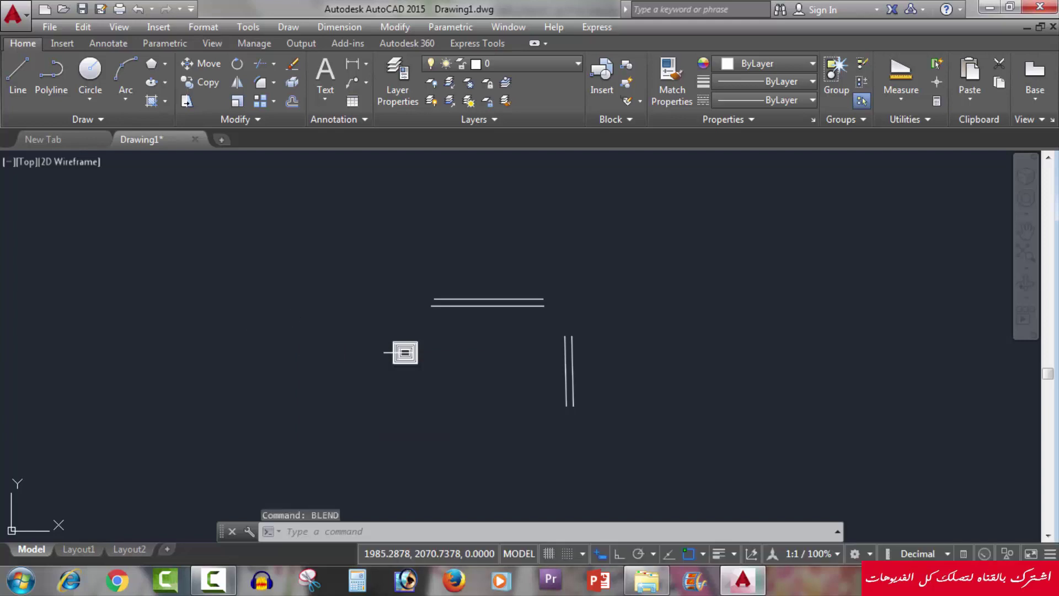
- Cancel the pending blend and show the Fillet dropdown's fillet, chamfer and blend choices
key(Escape)
click(348, 297)
key(Escape)
key(Escape)
key(Escape)
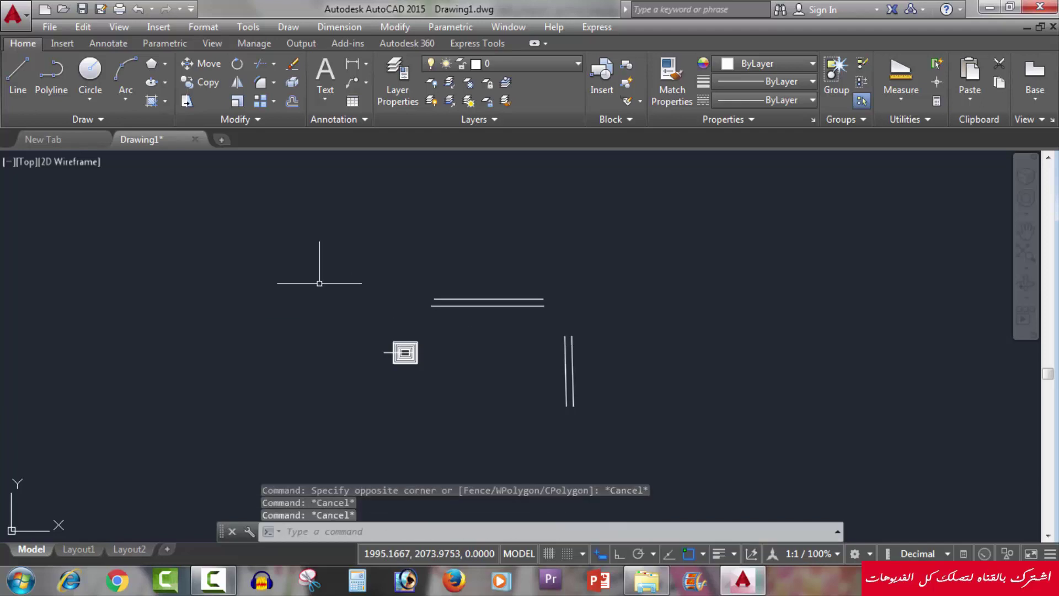
click(274, 82)
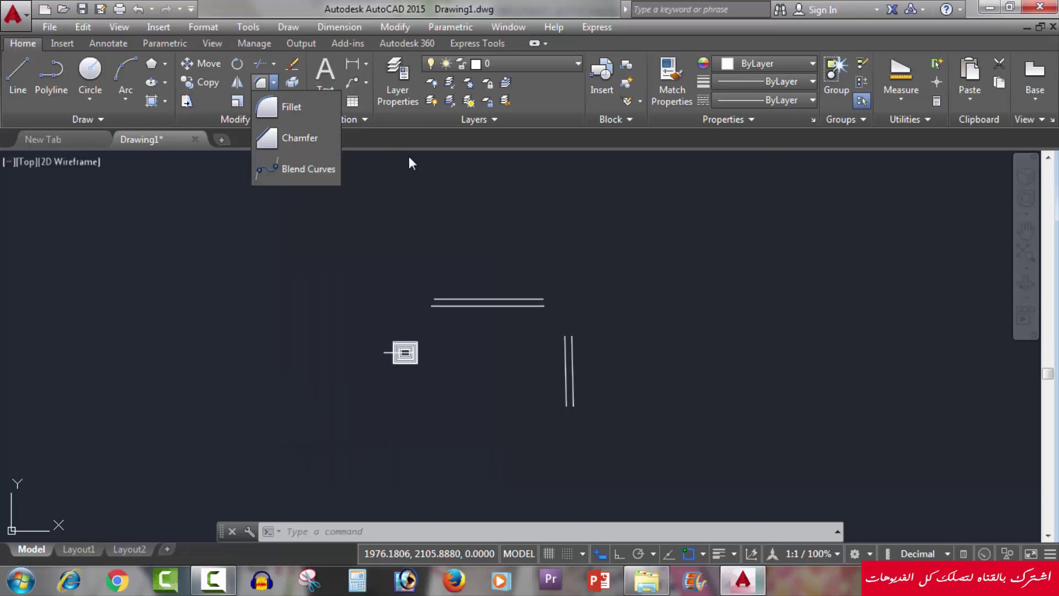
- Create a trial blend curve between the lower horizontal and left vertical lines
click(298, 174)
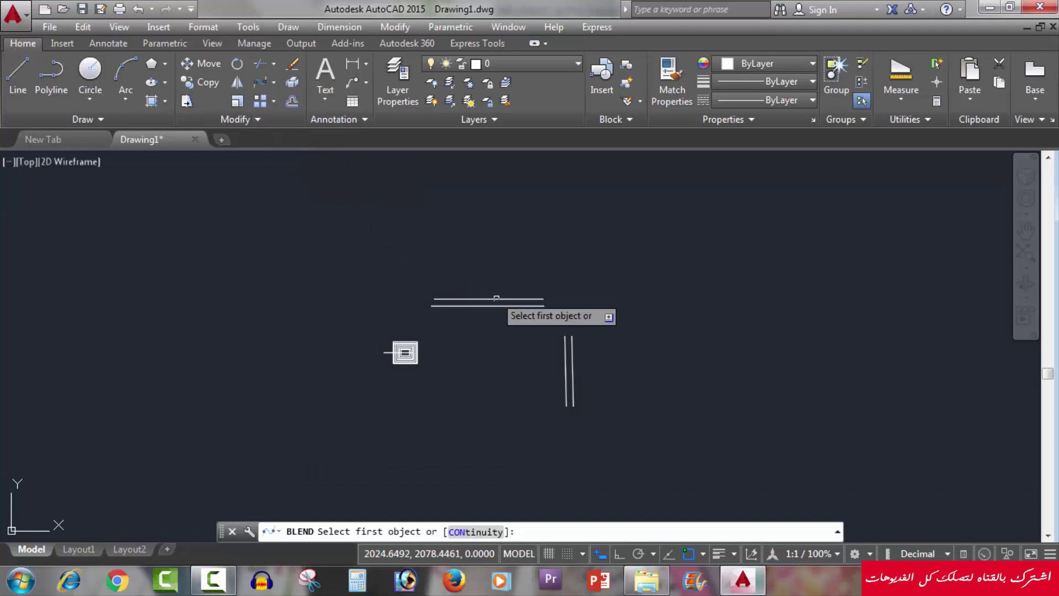
scroll(545, 333, up, 2)
scroll(544, 333, up, 2)
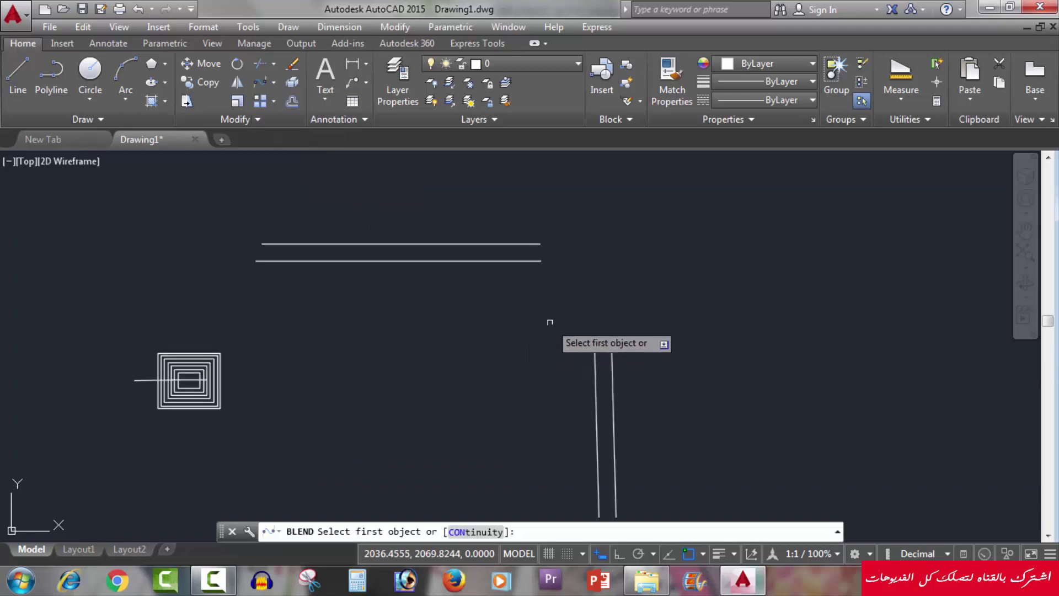
click(528, 260)
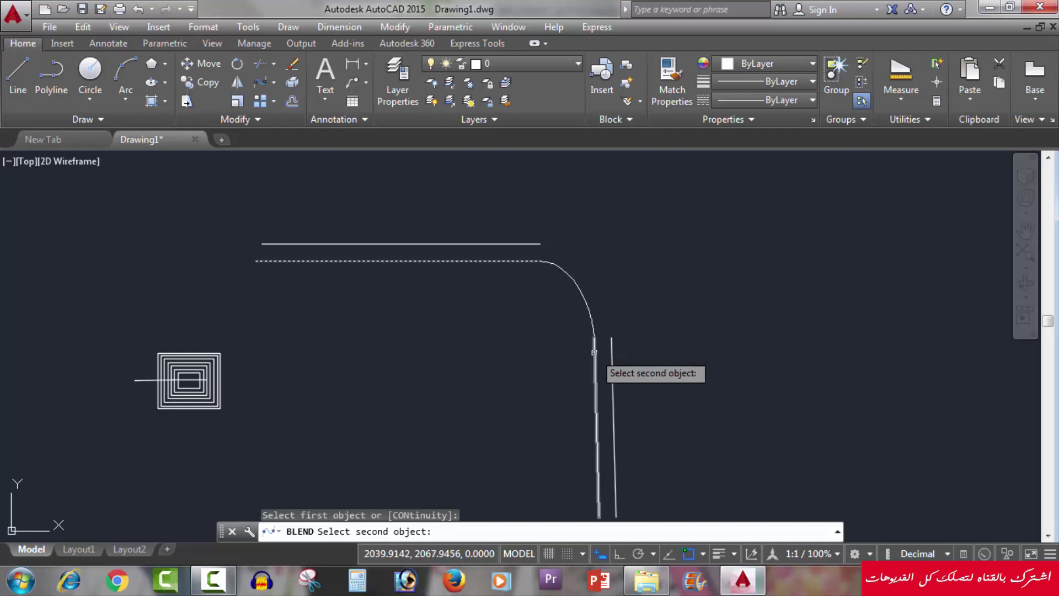
click(594, 352)
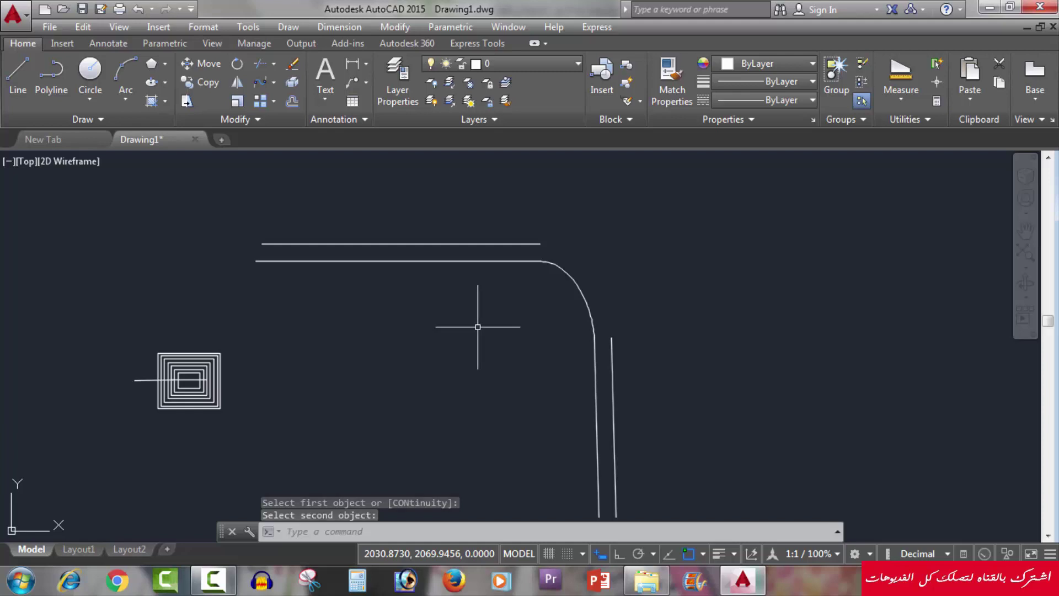
- Delete the trial blend curve and restart the blend curves command
key(Escape)
click(603, 285)
click(557, 309)
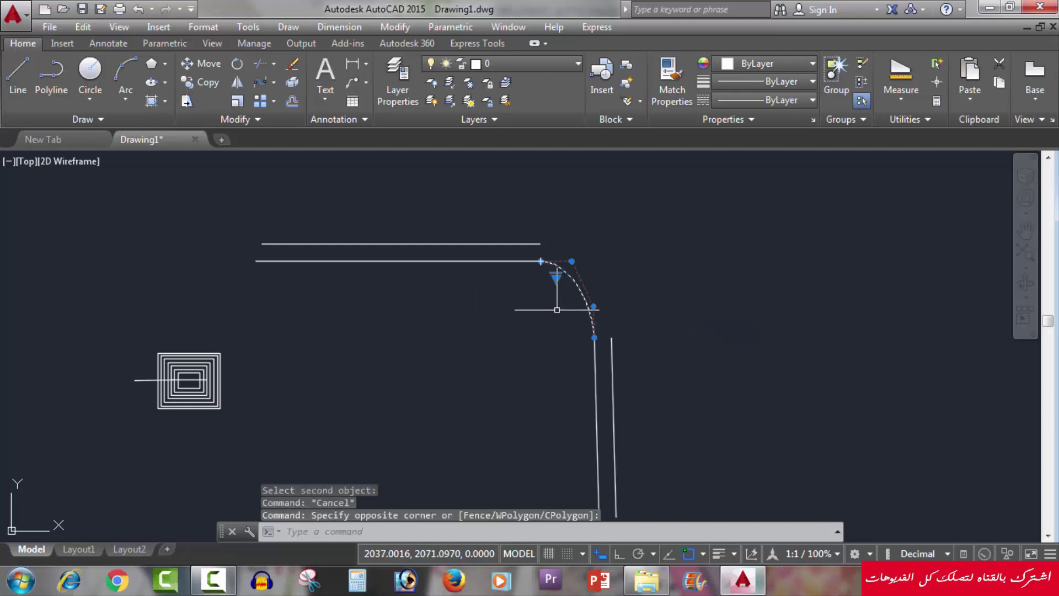
key(Delete)
text(B)
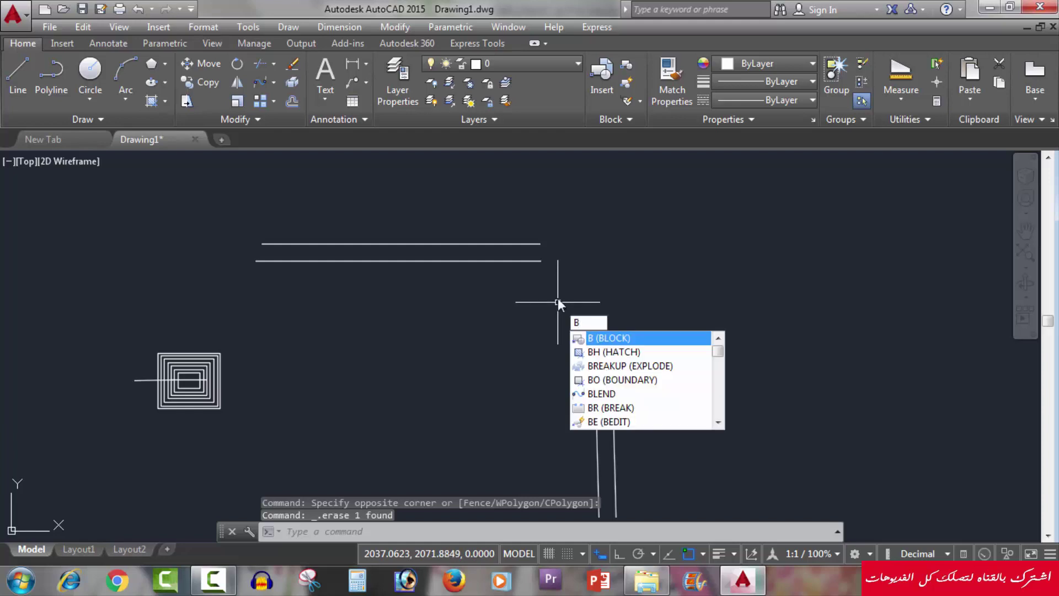
text(le)
key(Return)
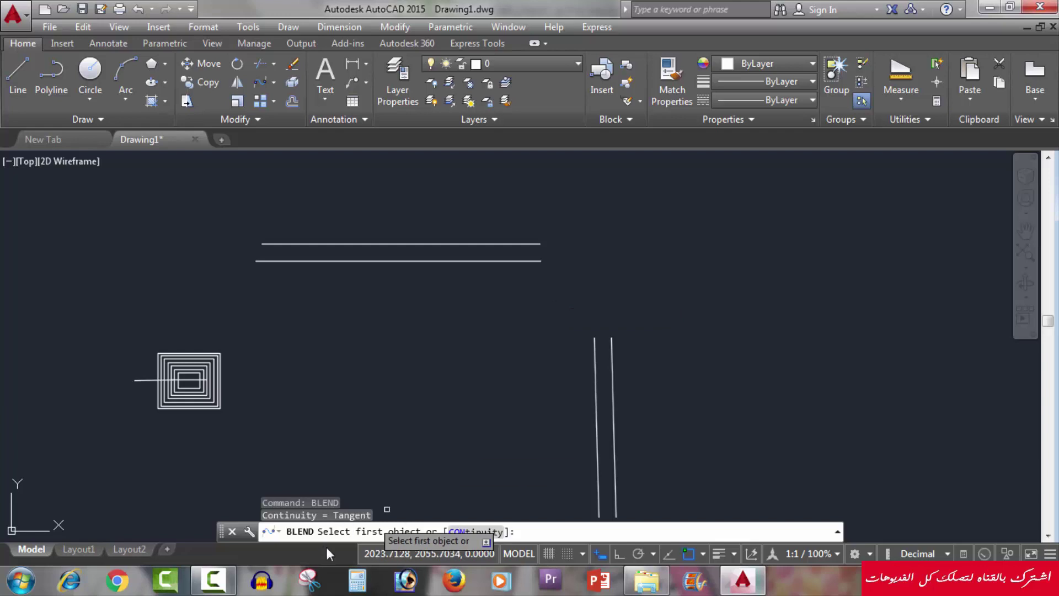
- Try a blend curve from the lower horizontal line to the left vertical, then cancel
click(504, 262)
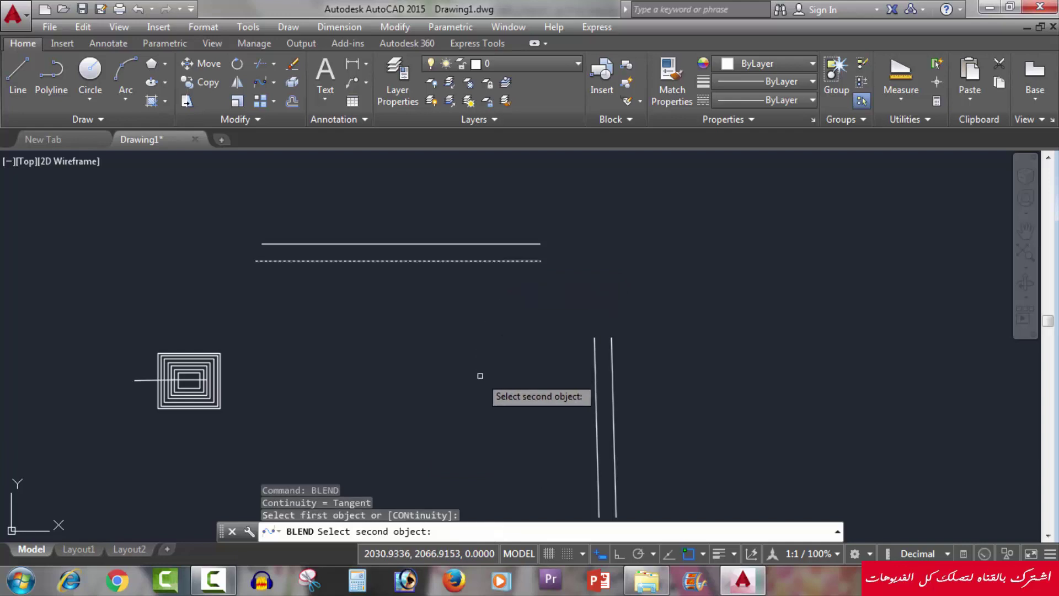
click(600, 385)
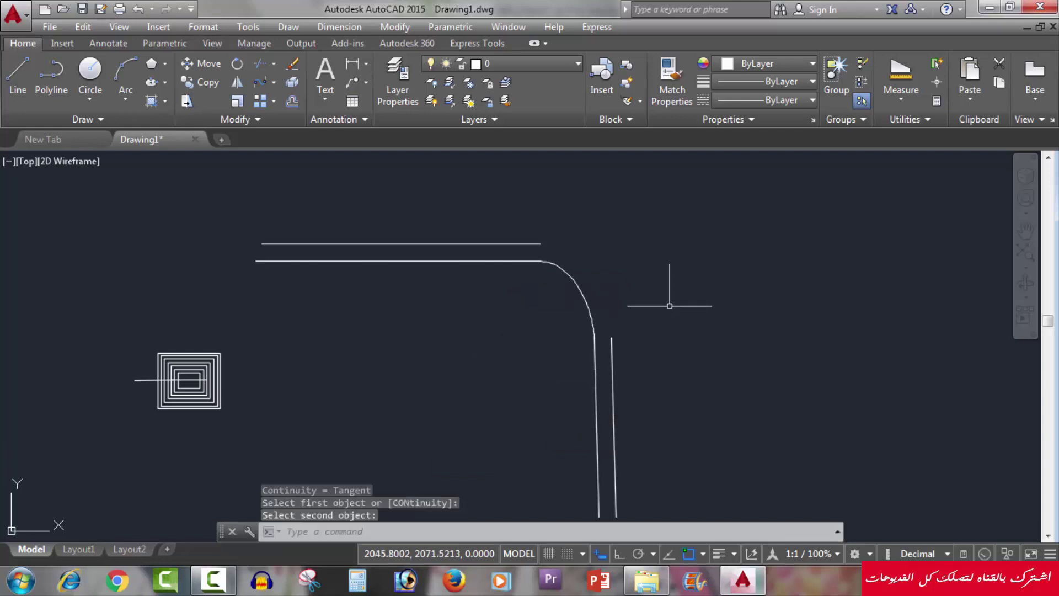
key(Return)
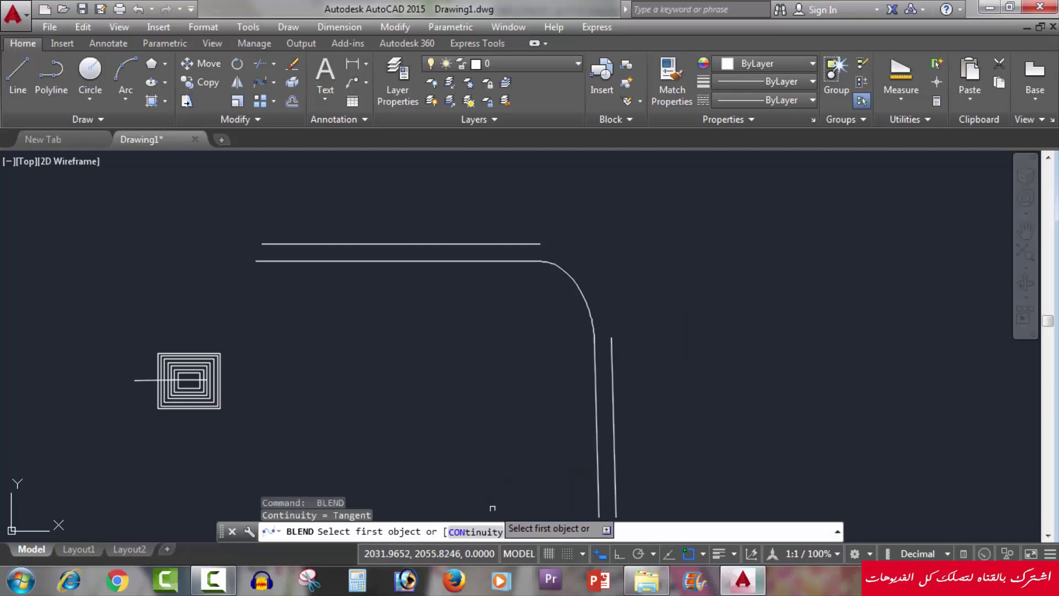
click(476, 532)
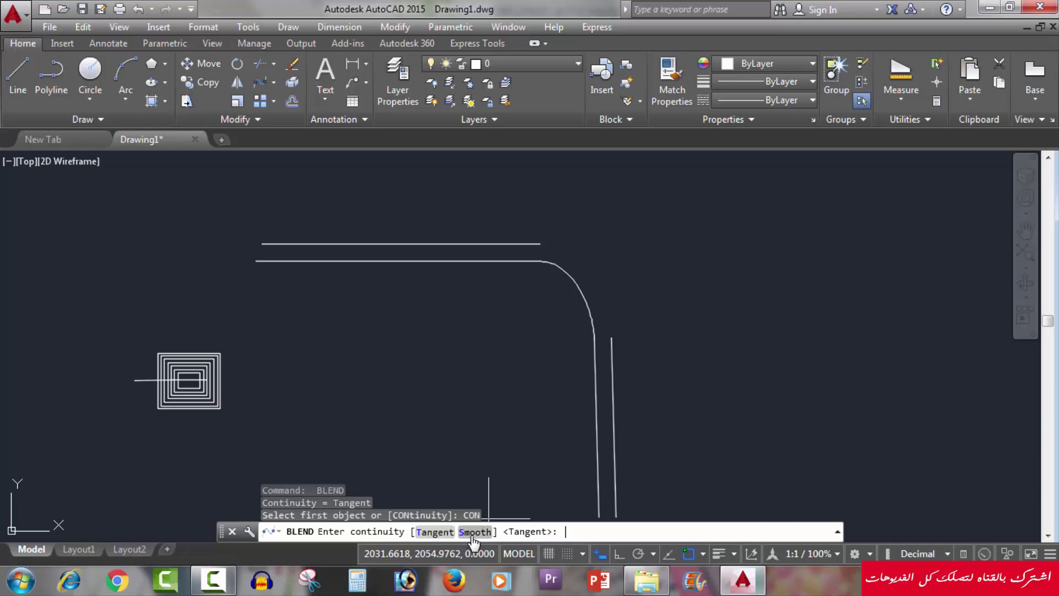
key(Escape)
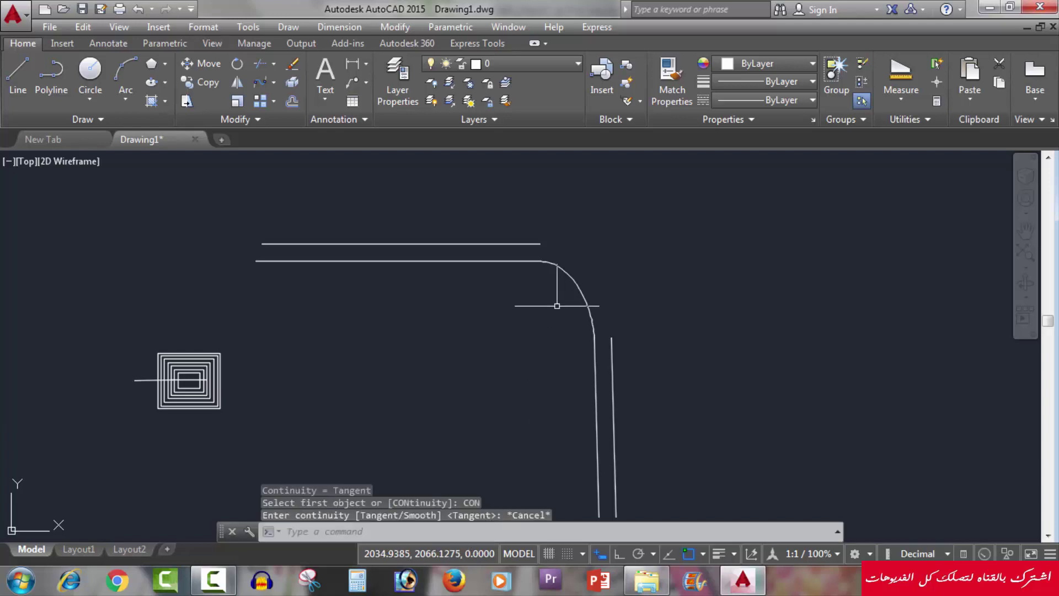
key(Escape)
- Erase the trial tangent blend curve and restart the BLEND command
click(591, 274)
click(563, 302)
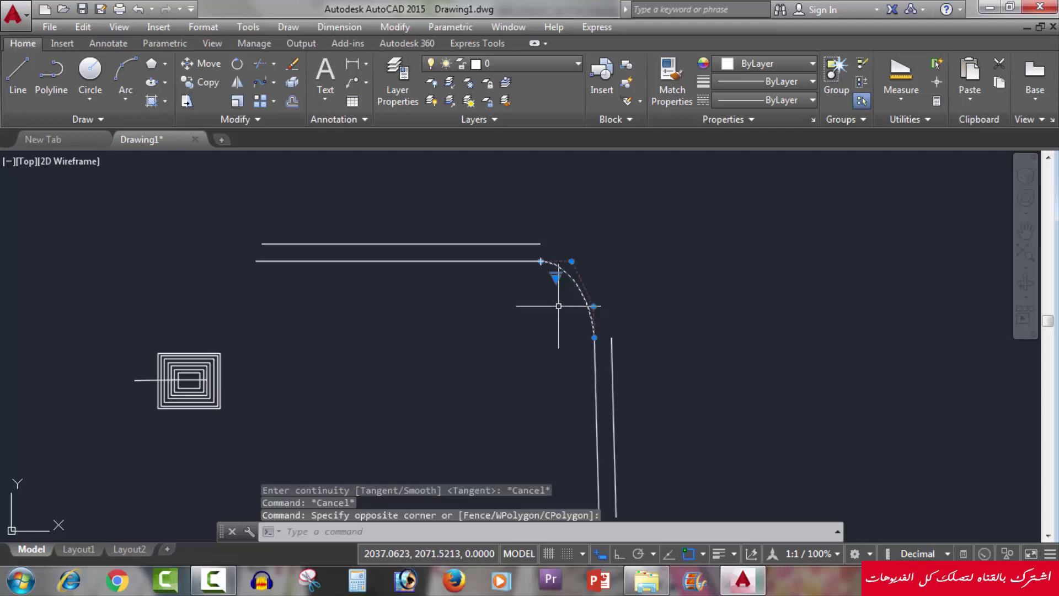
key(Delete)
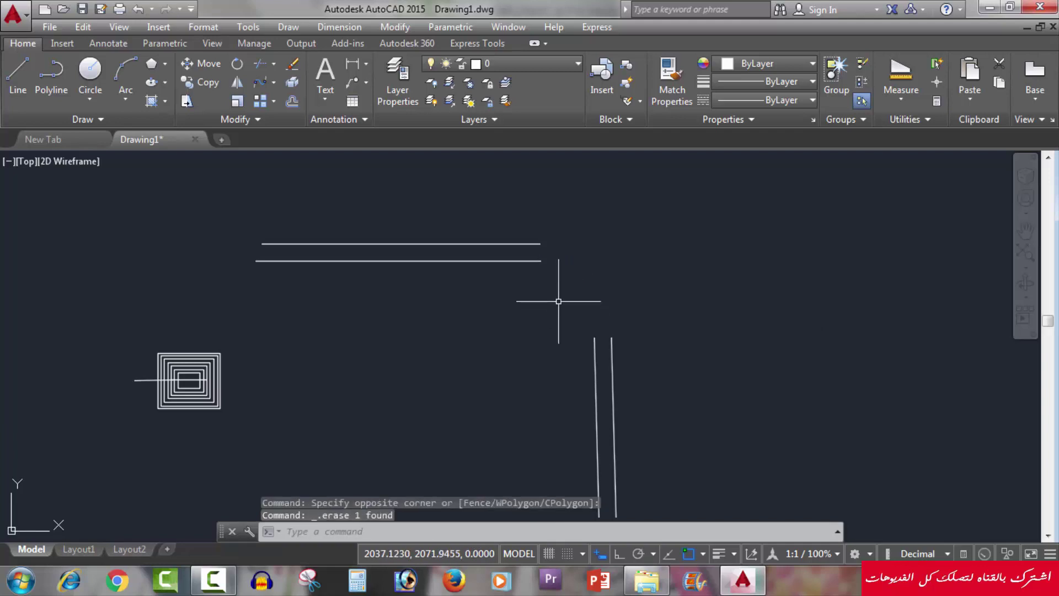
text(Bl)
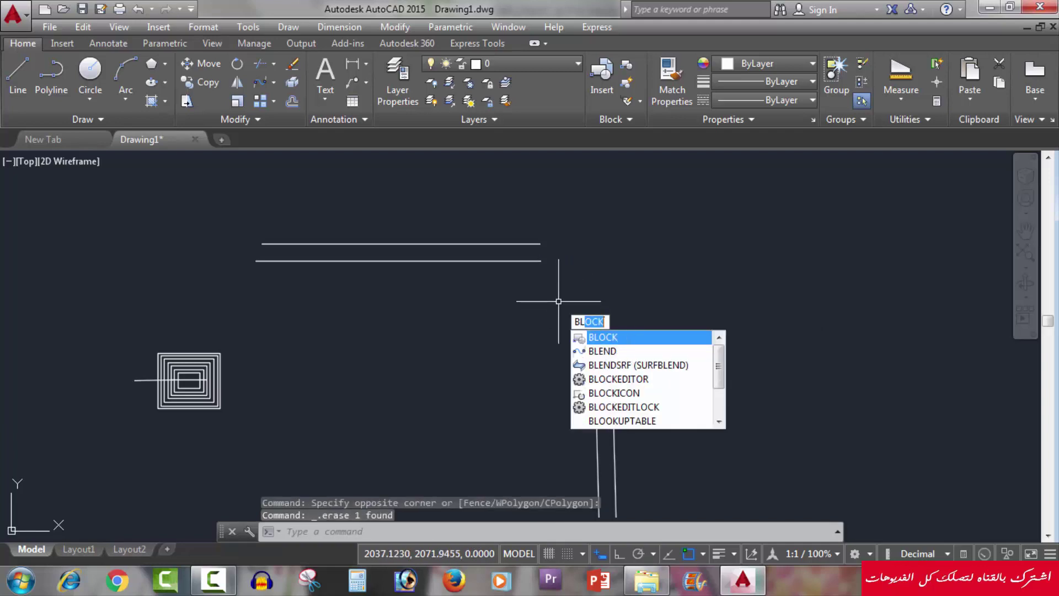
text(end)
key(Return)
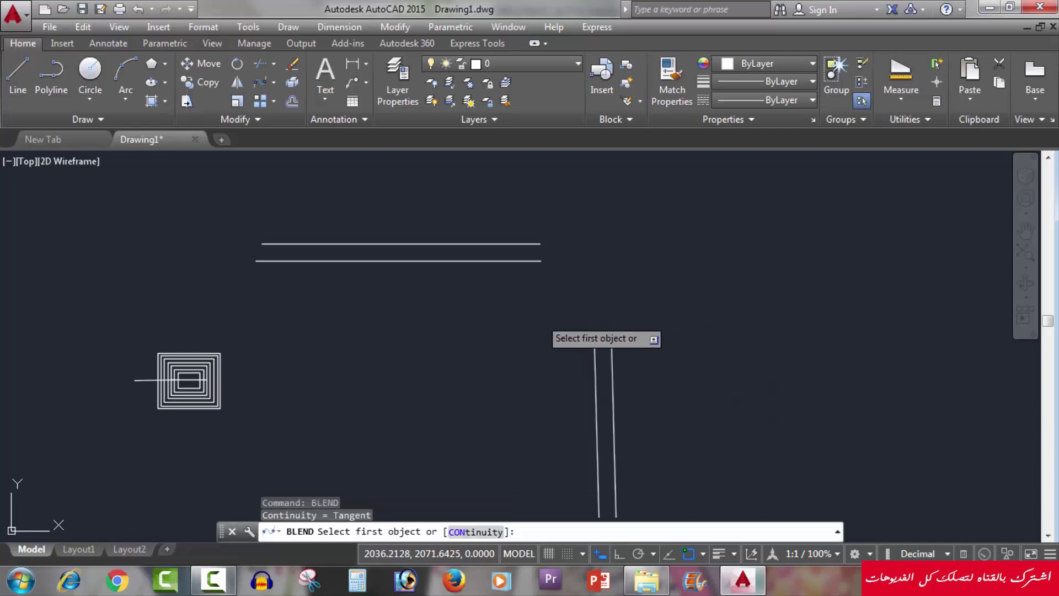
- With Tangent continuity, blend the lower line to the left vertical and the upper line to the right vertical
click(468, 532)
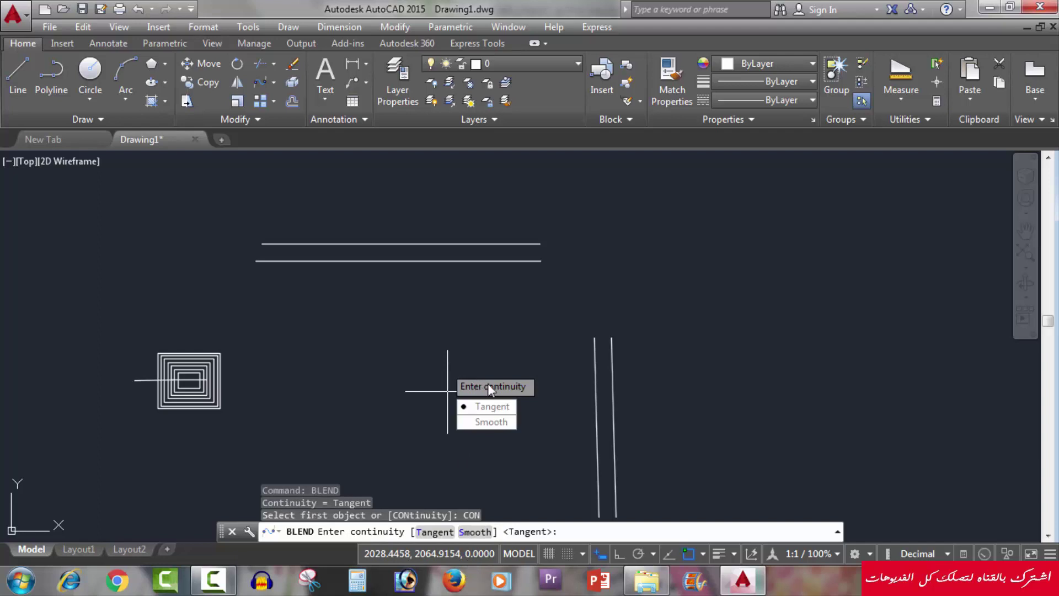
click(490, 408)
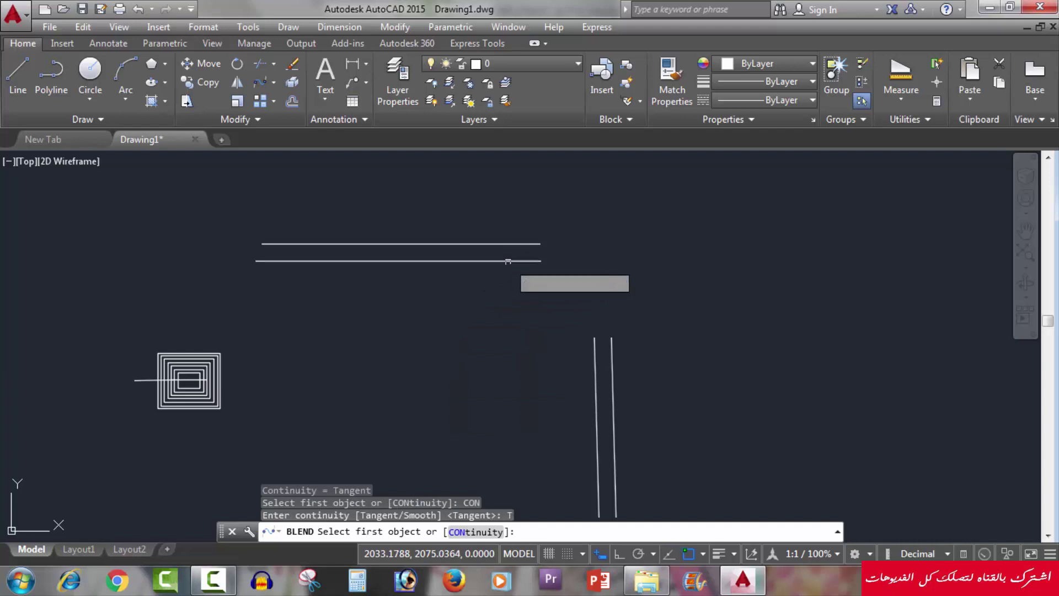
click(508, 262)
click(592, 348)
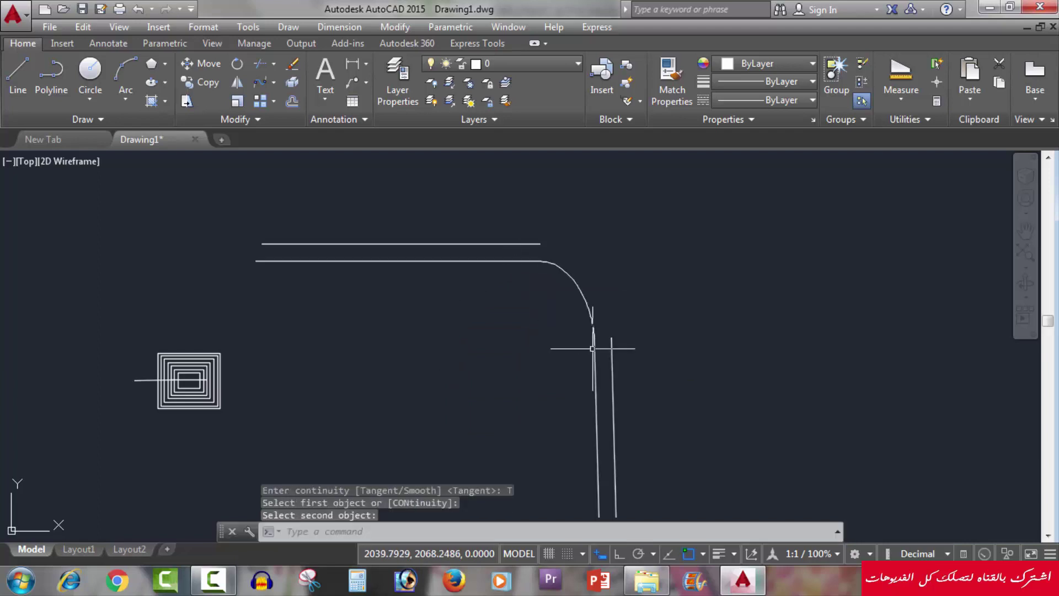
key(Return)
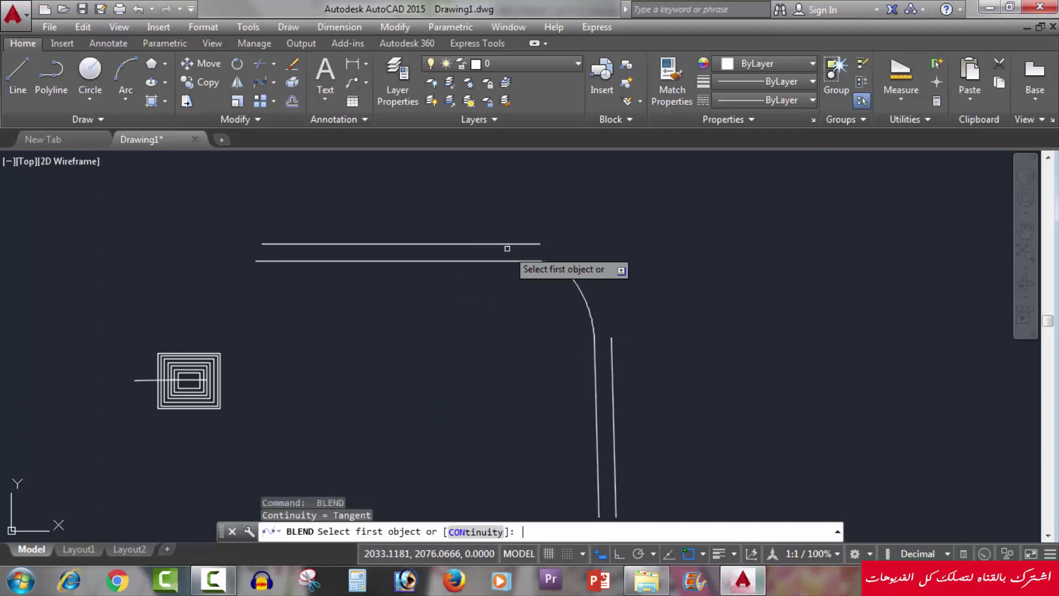
click(529, 243)
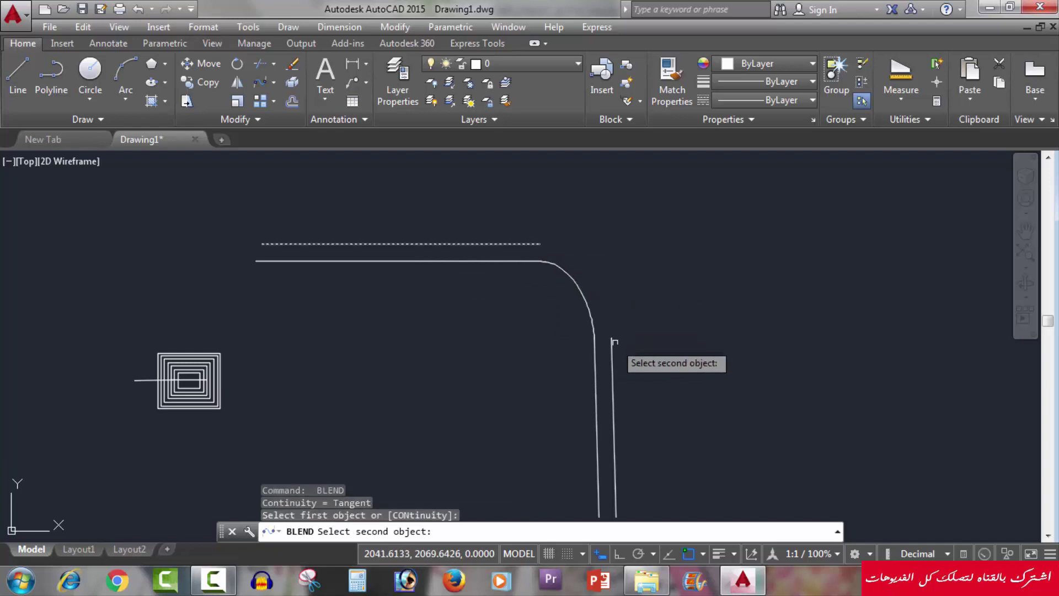
click(613, 346)
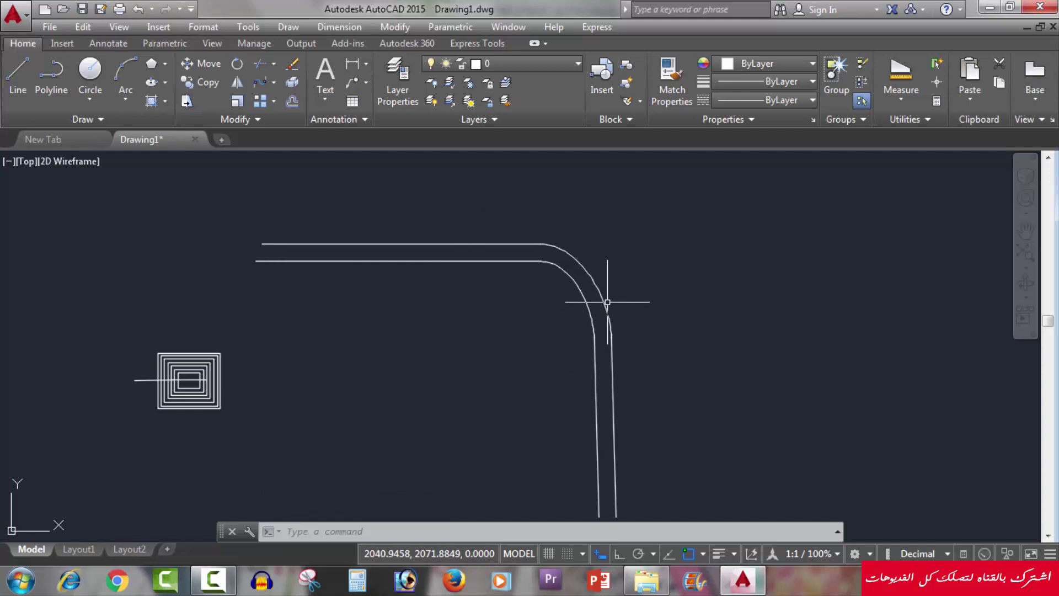
click(624, 379)
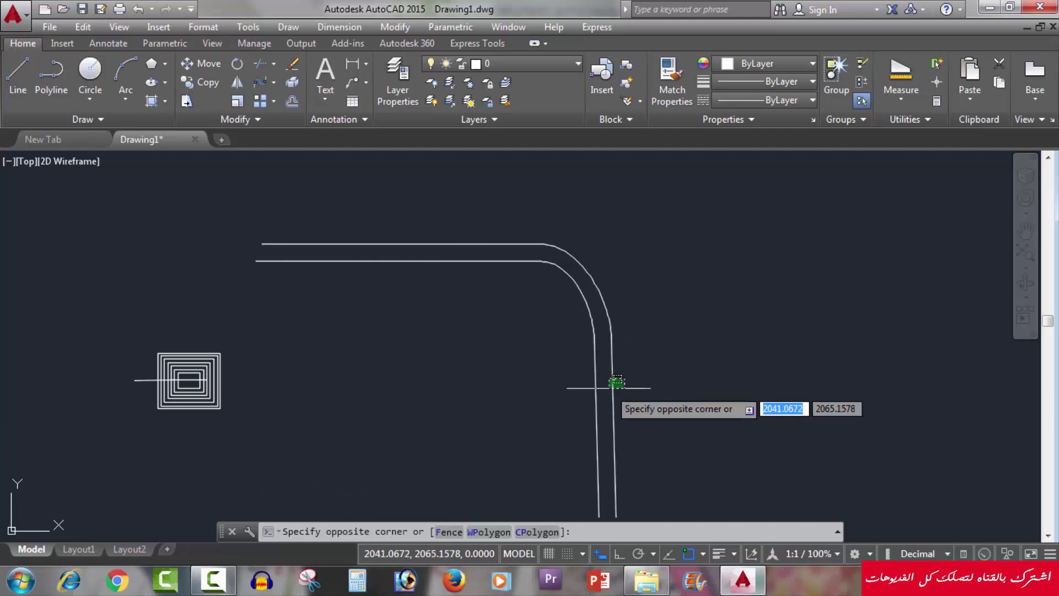
click(574, 402)
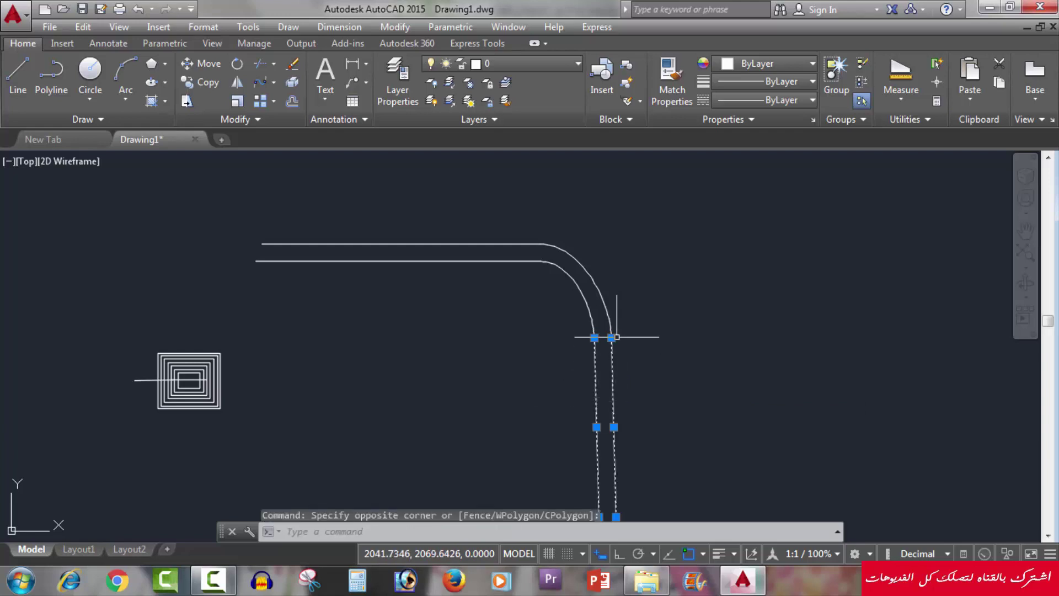
click(621, 554)
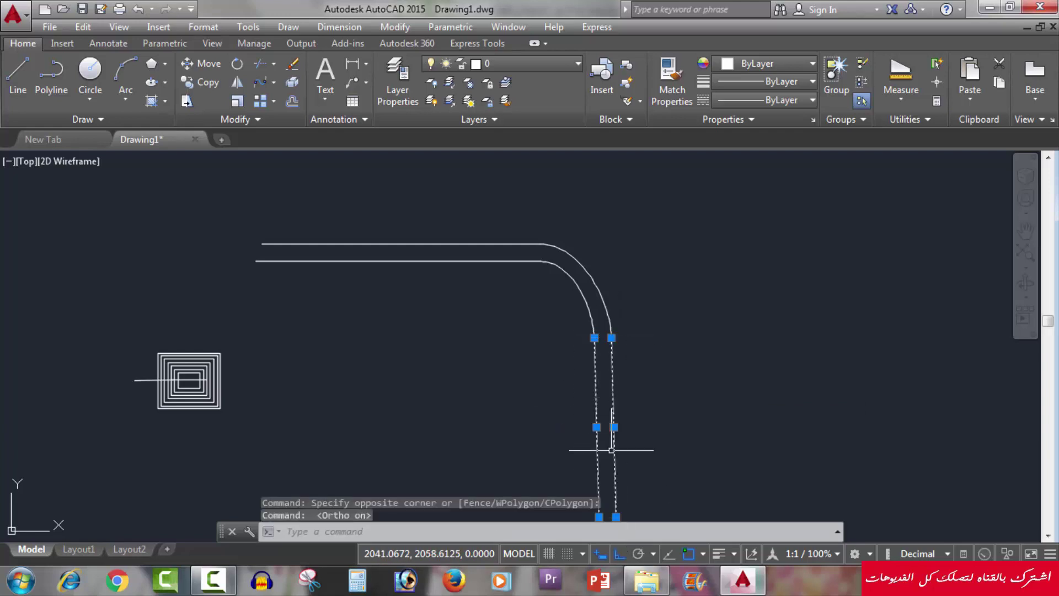
click(611, 337)
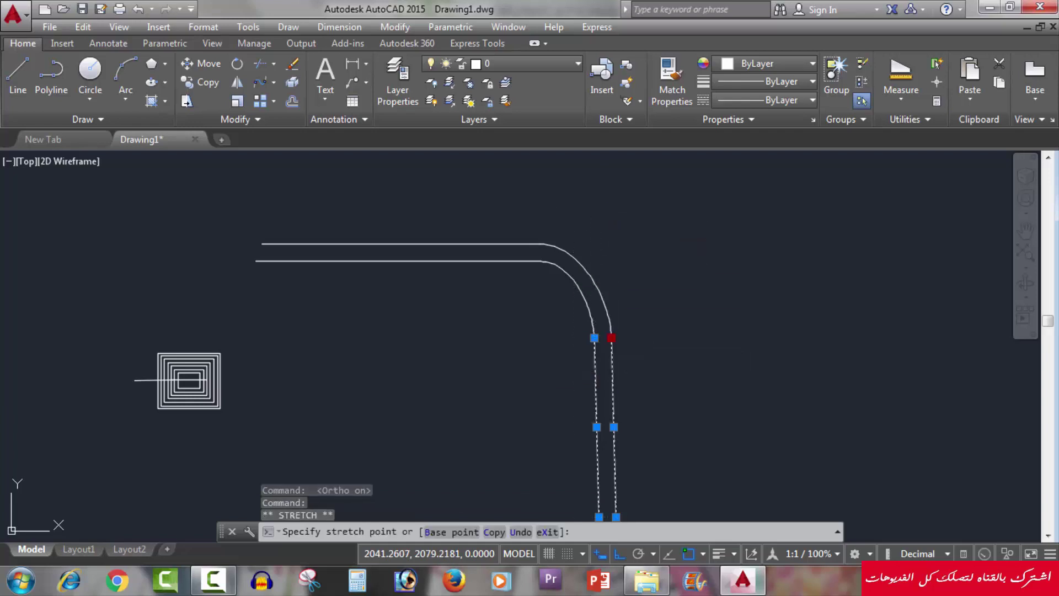
click(610, 209)
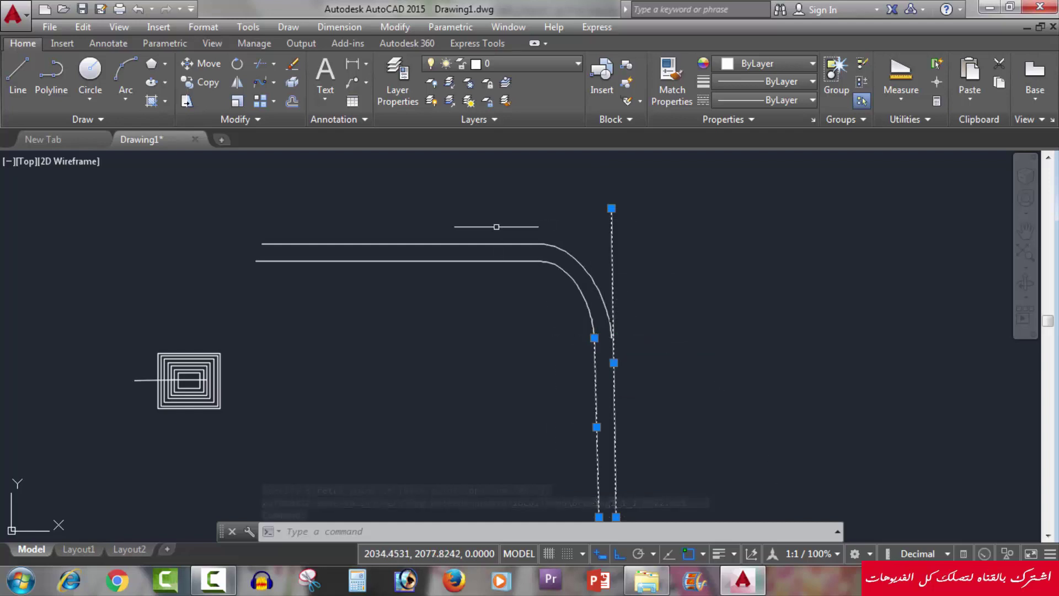
click(488, 227)
click(441, 309)
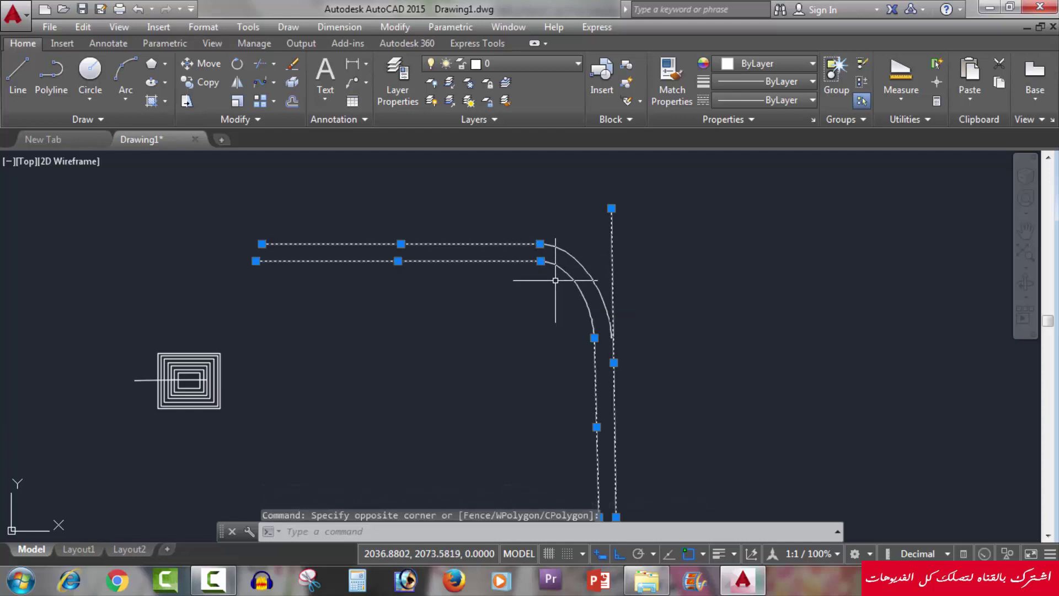
key(Escape)
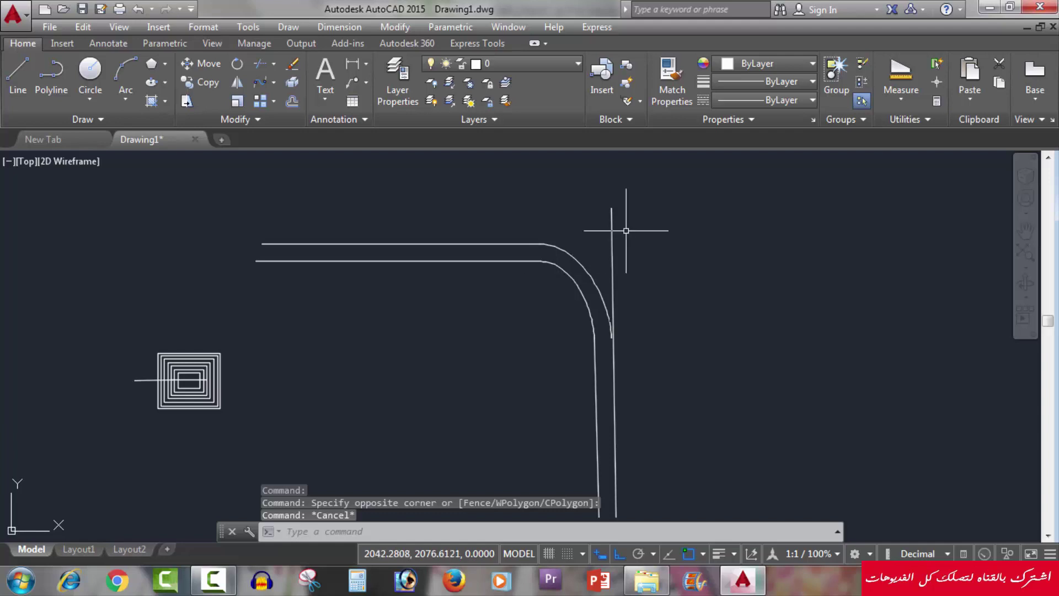
click(627, 230)
click(580, 232)
key(Delete)
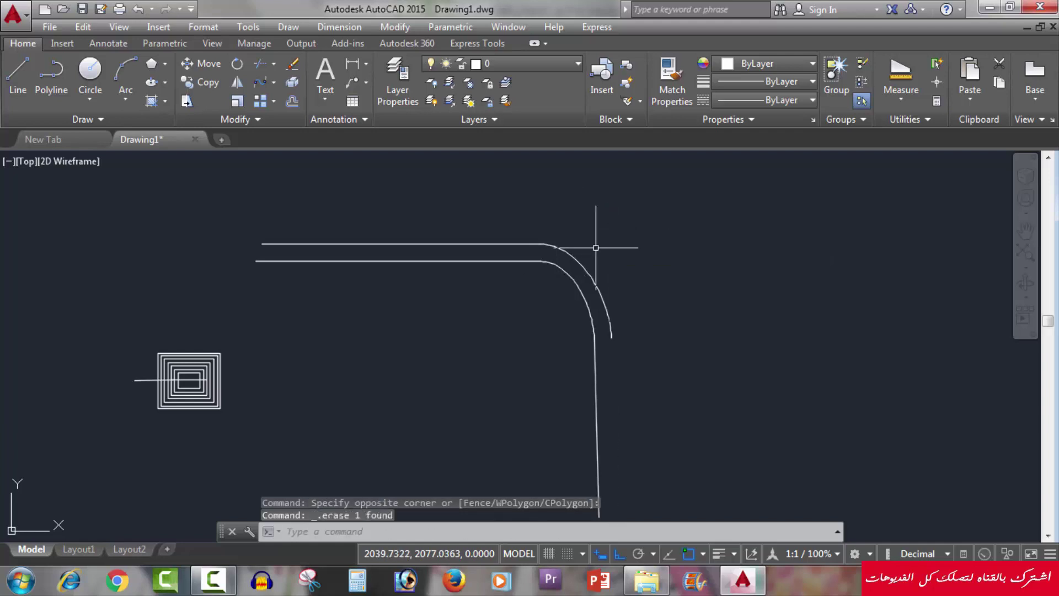
key(ctrl+z)
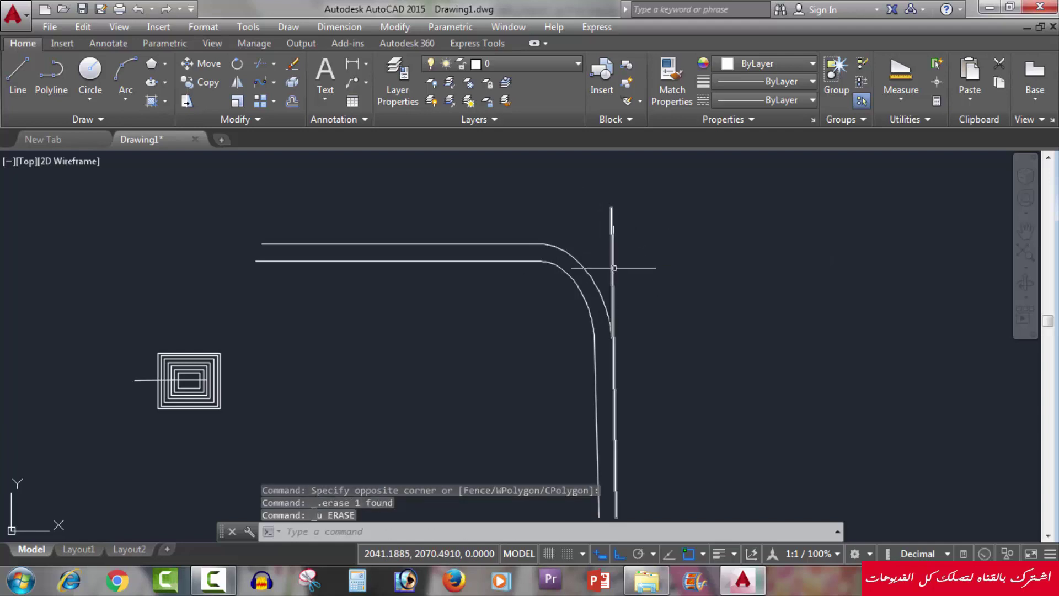
click(618, 220)
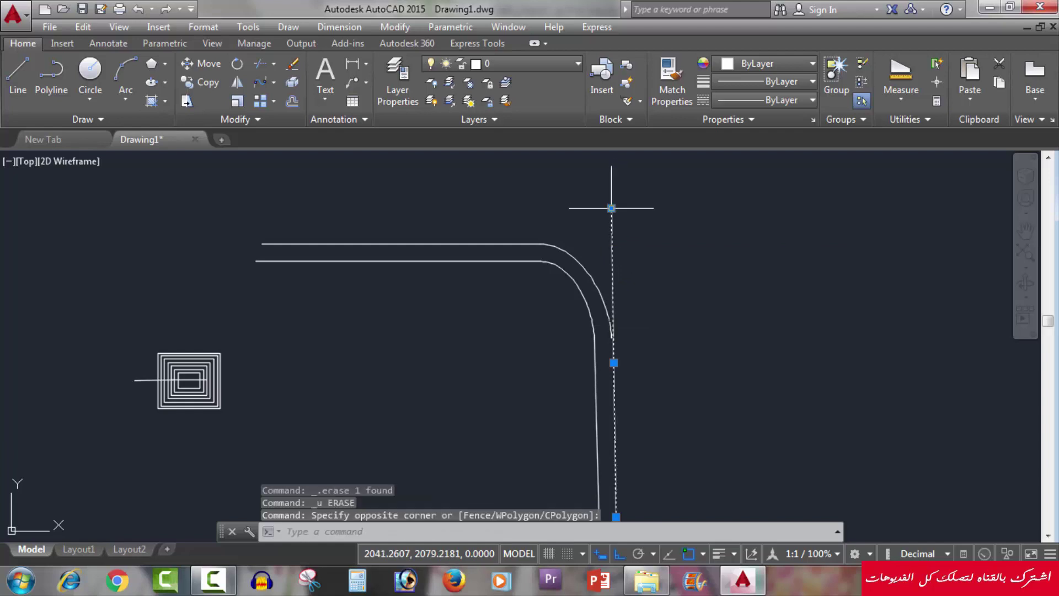
click(611, 208)
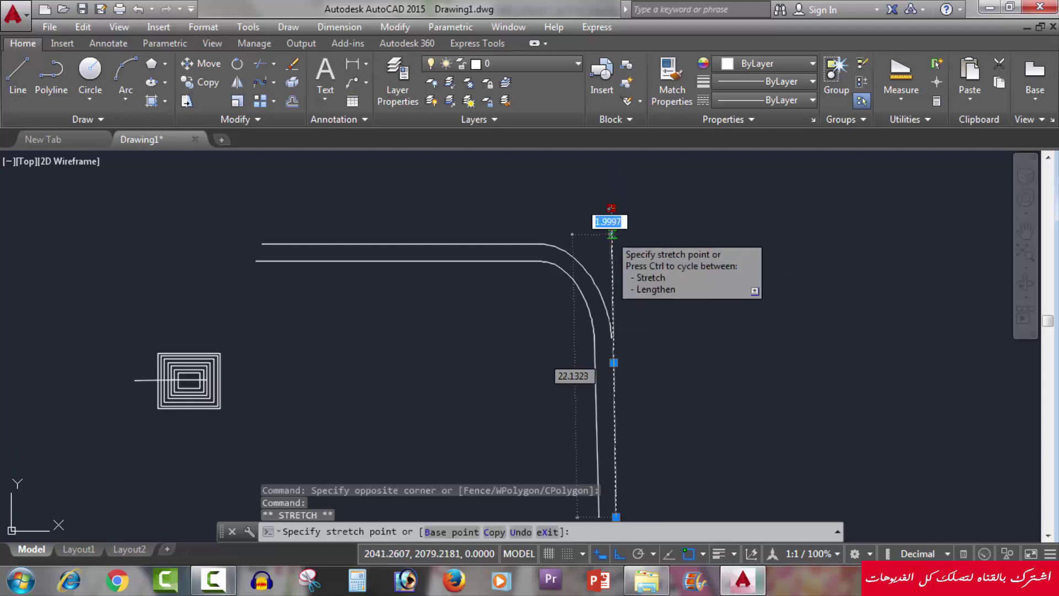
click(611, 338)
key(Escape)
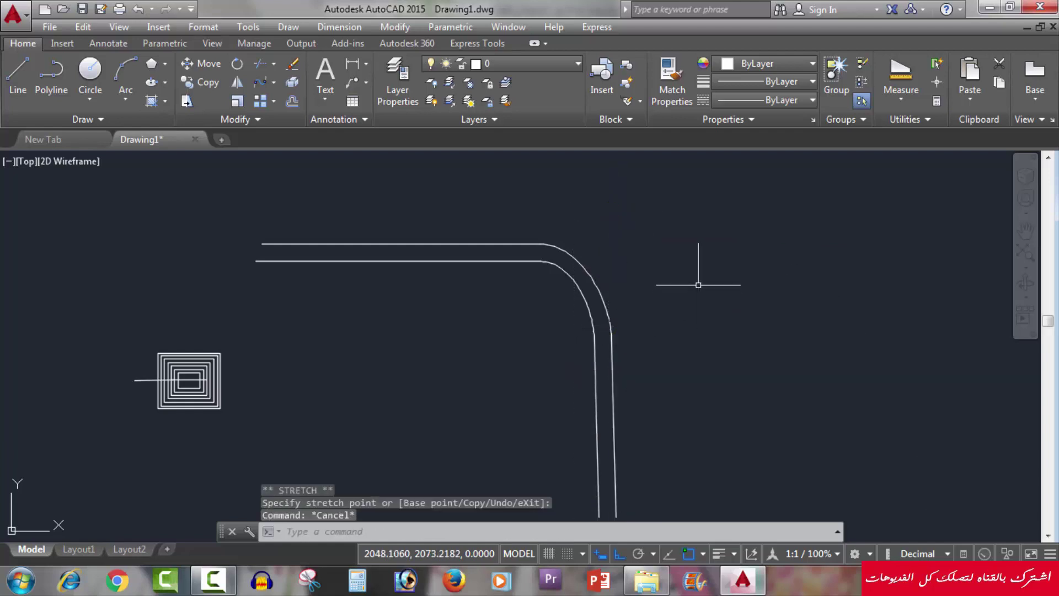
click(604, 280)
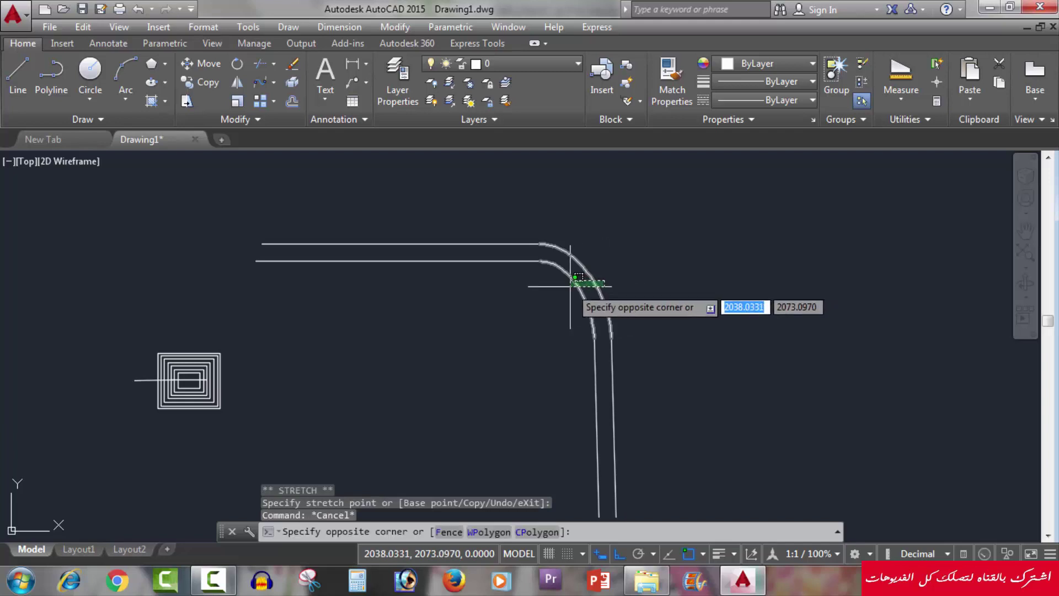
- Colour both blend curves yellow (241,235,31) from the Properties colour dropdown
click(581, 285)
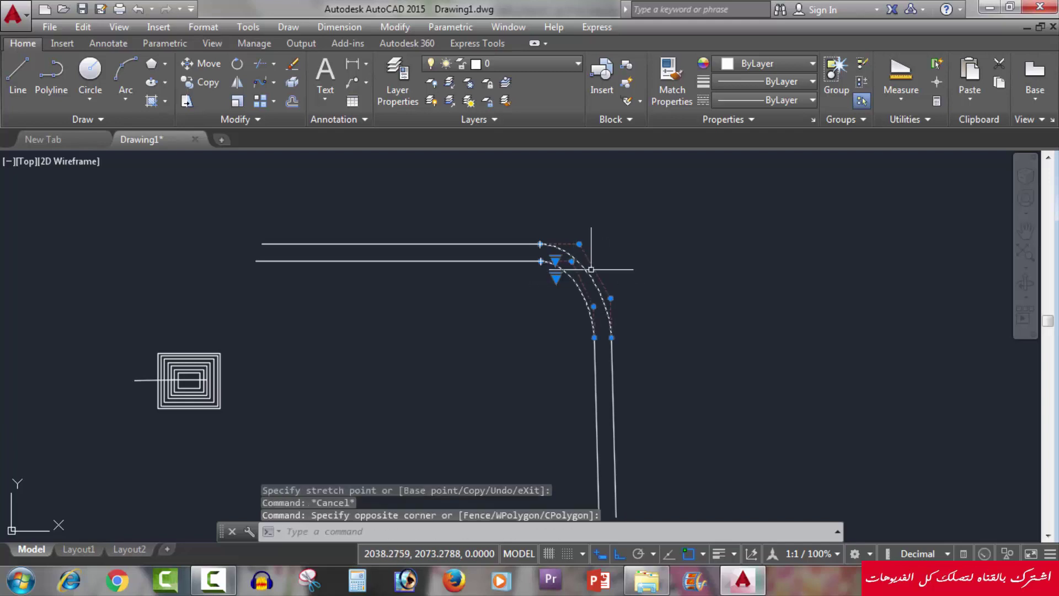
click(754, 62)
click(739, 142)
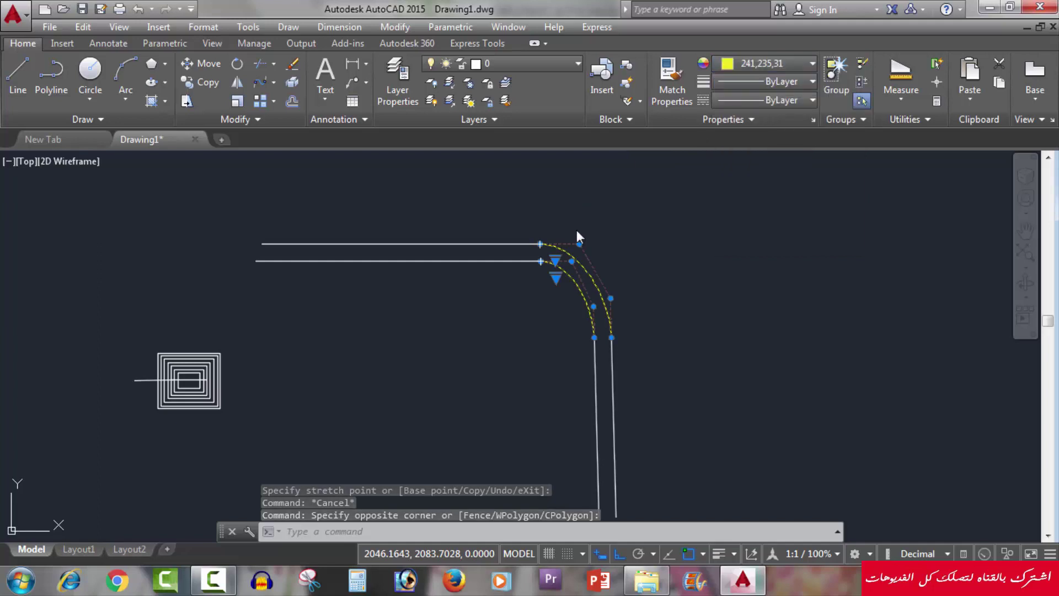
key(Escape)
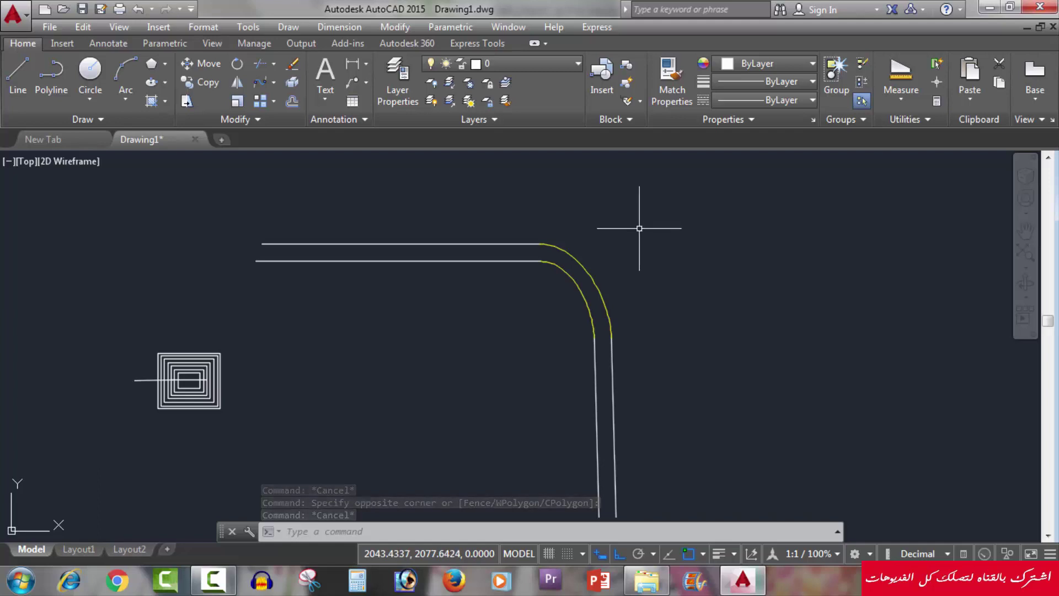
- With BLEND set to Smooth continuity, join the lower line to the left vertical and the upper line to the outer vertical
text(BL)
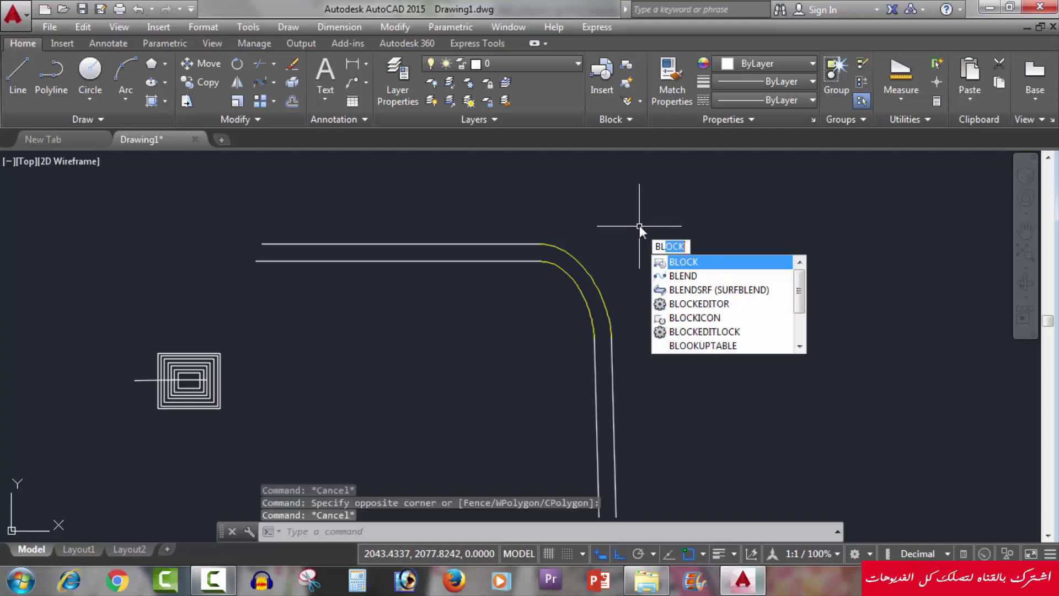
text(E)
key(Return)
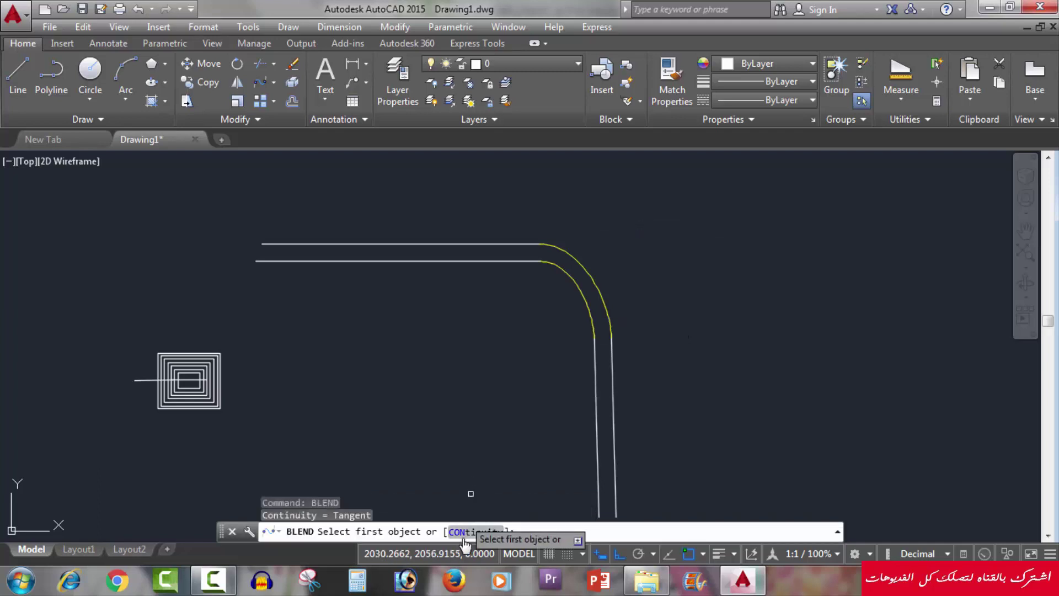
click(475, 533)
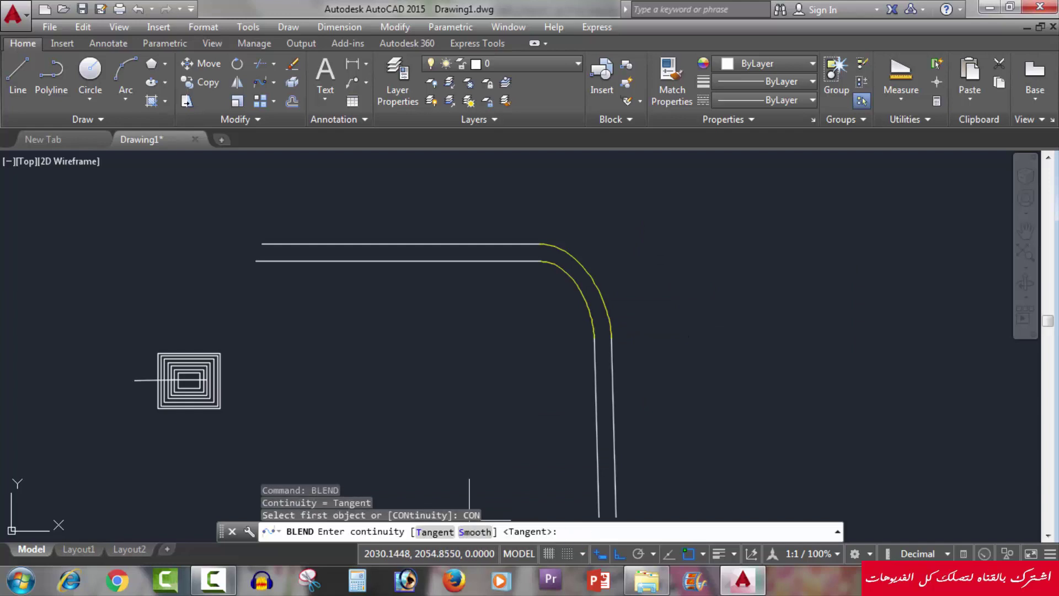
click(475, 533)
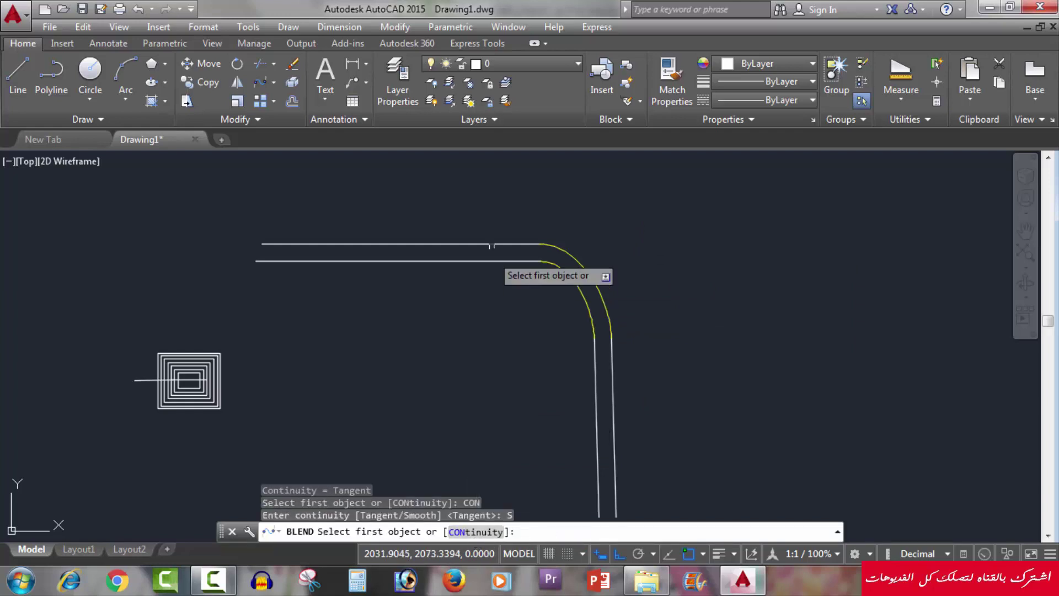
click(513, 261)
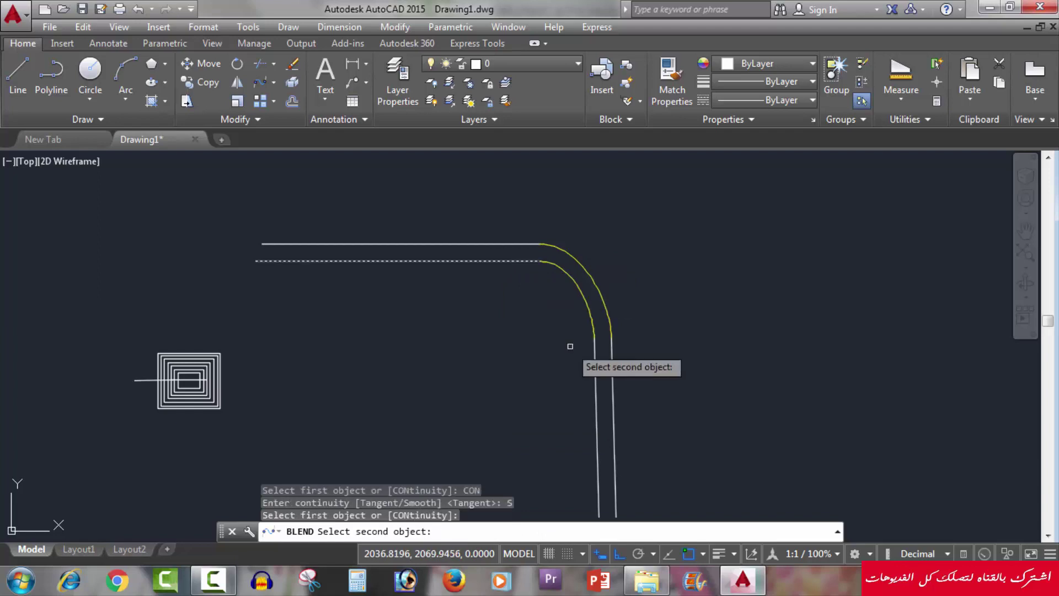
click(596, 369)
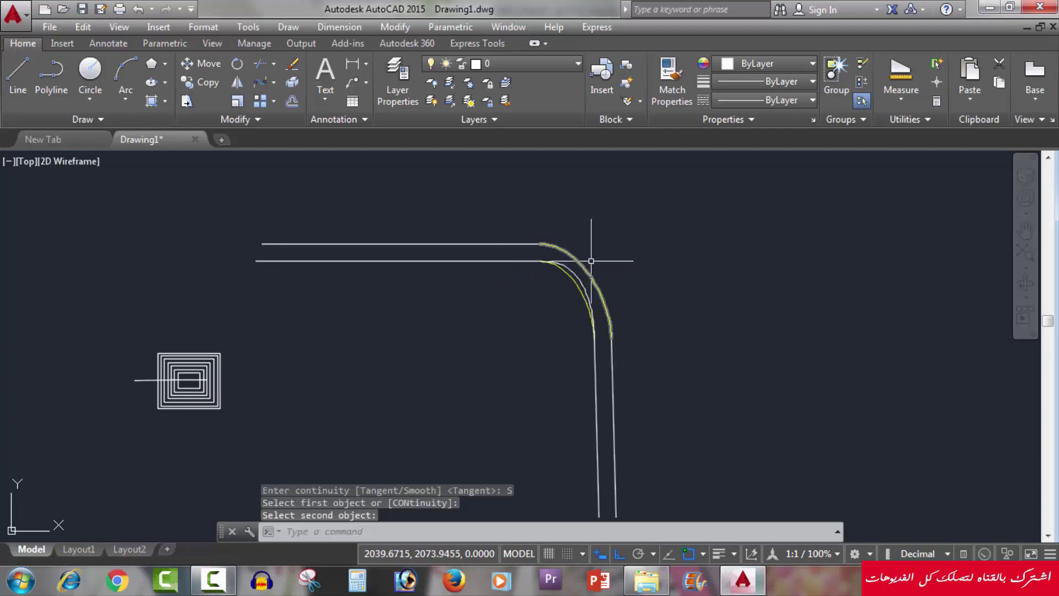
key(Return)
click(497, 244)
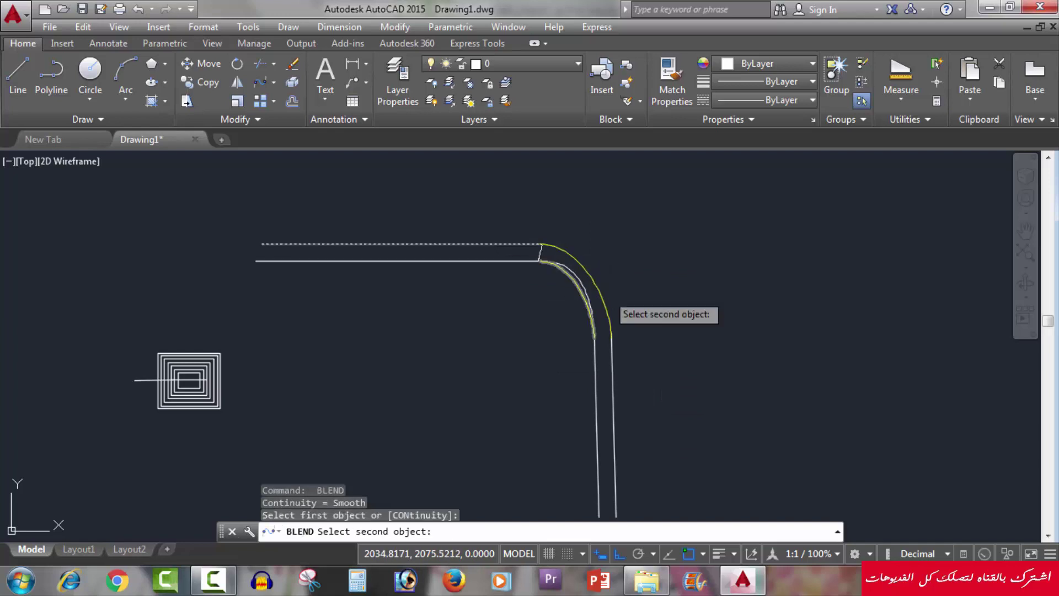
click(613, 392)
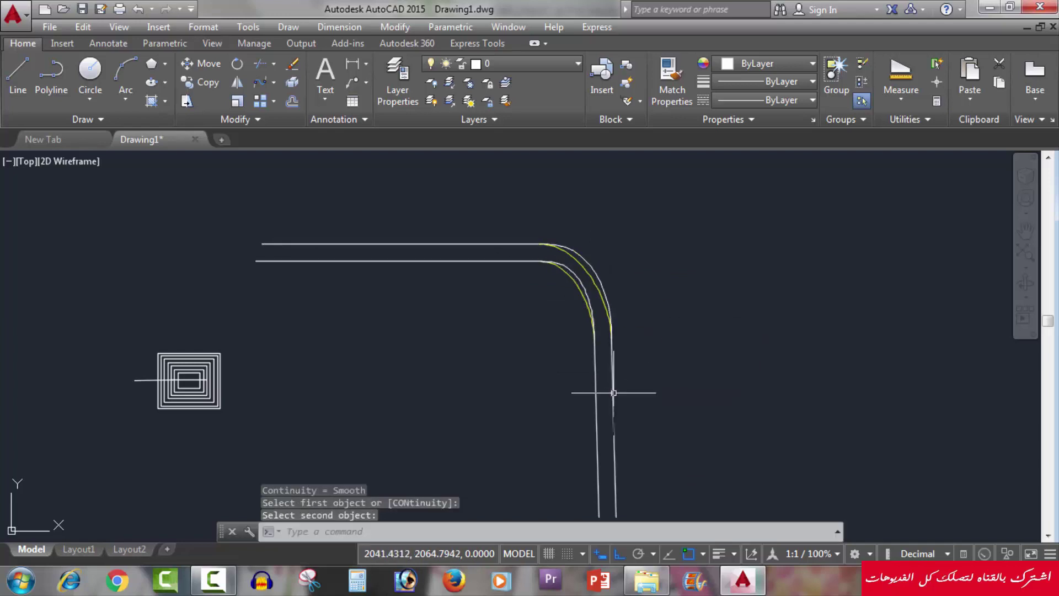
- Colour the outer and inner smooth blend curves Red
scroll(610, 249, up, 5)
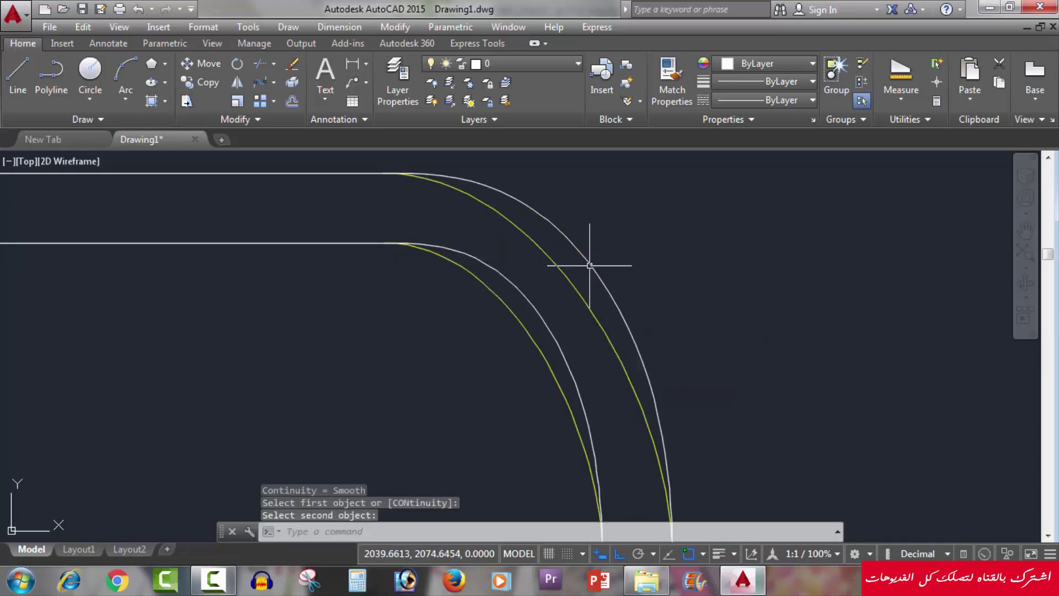
click(611, 248)
click(590, 281)
click(538, 295)
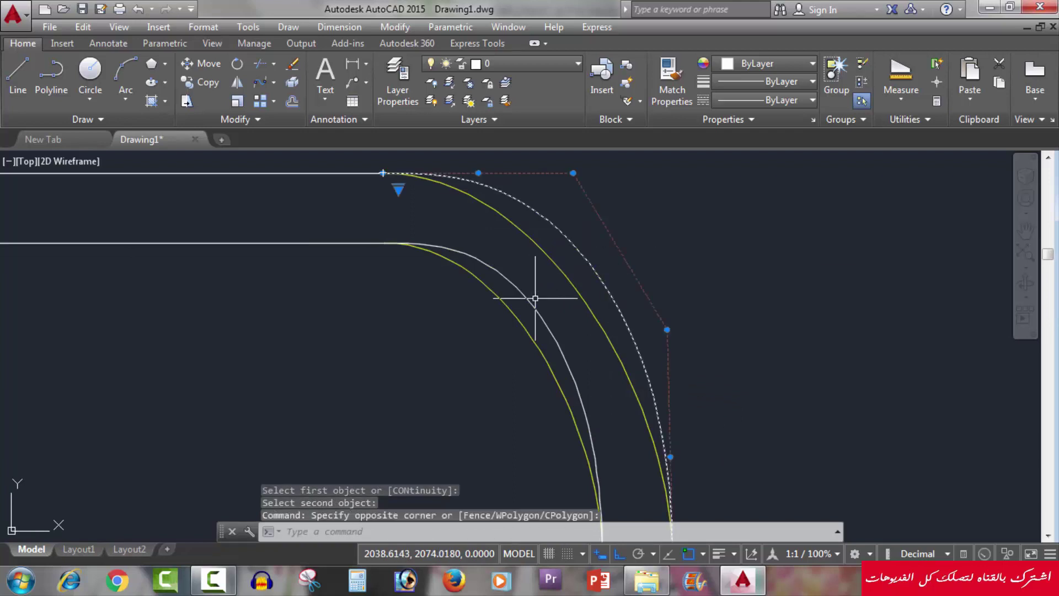
click(515, 303)
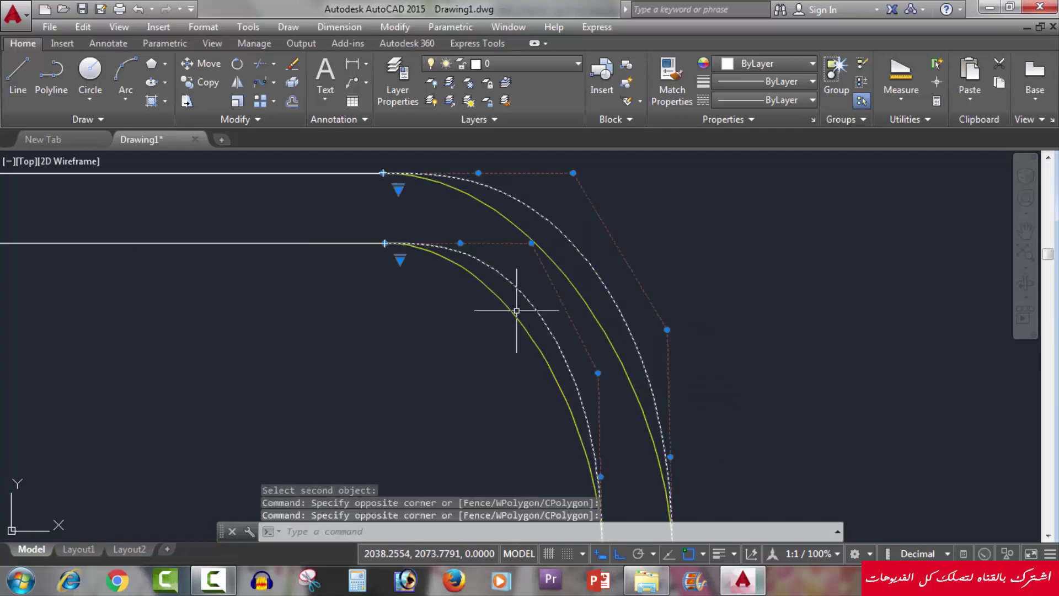
click(761, 65)
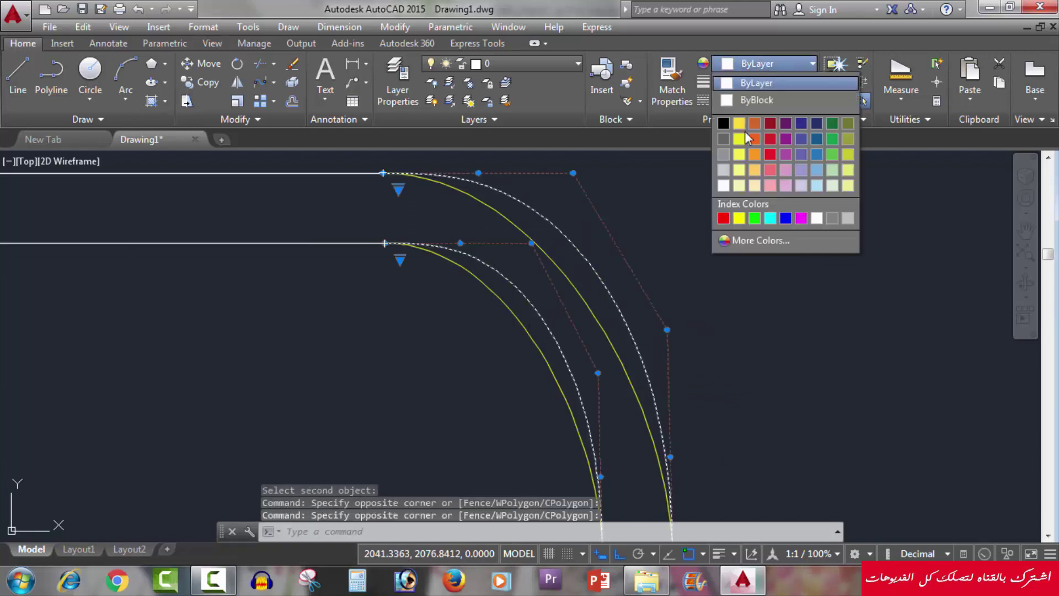
click(723, 218)
key(Escape)
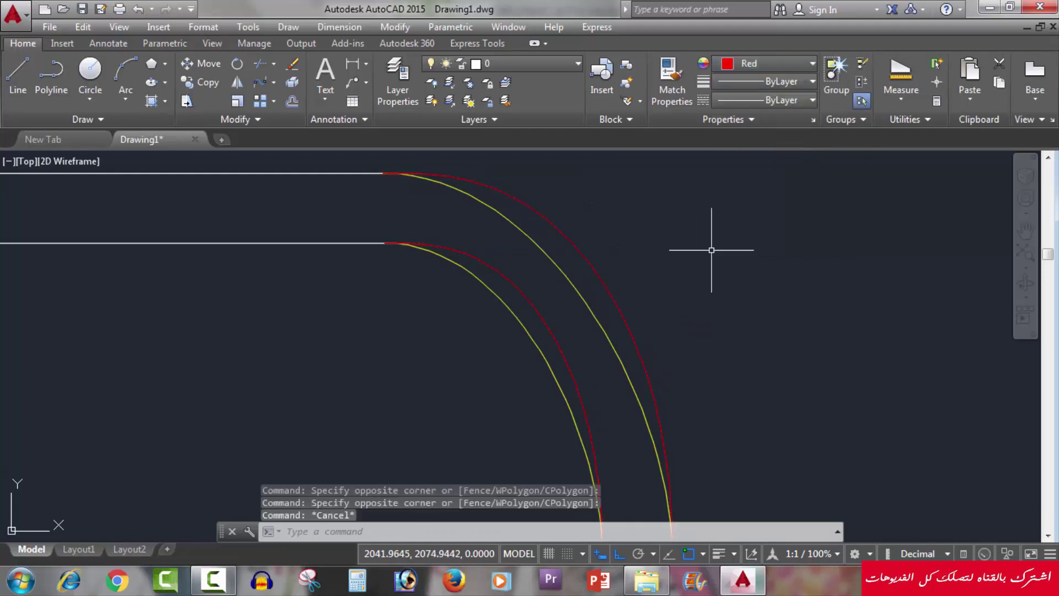
scroll(709, 243, down, 3)
scroll(717, 243, down, 3)
middle_drag(751, 315, 718, 312)
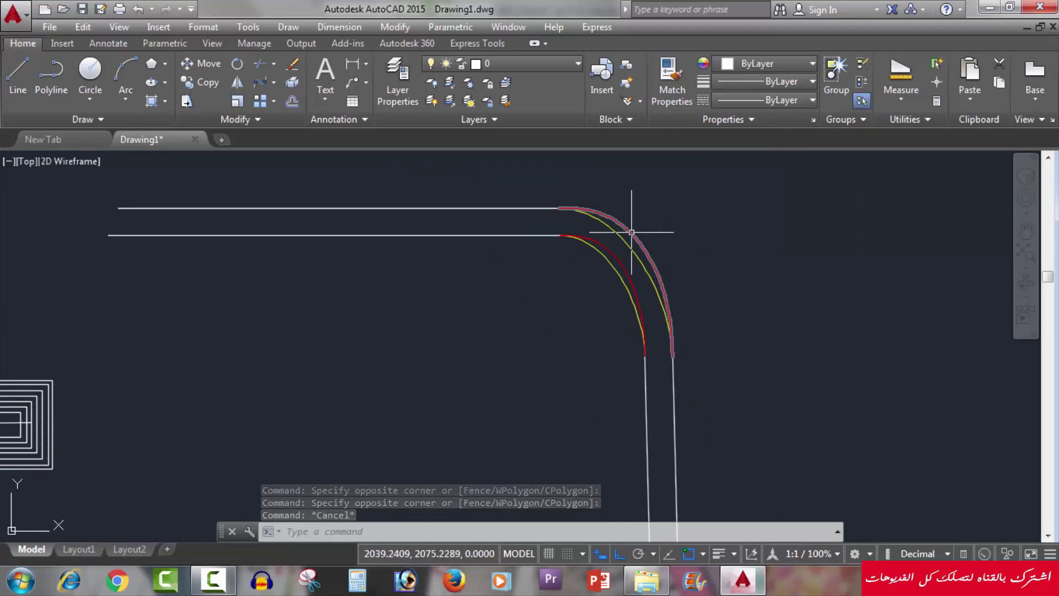
scroll(650, 243, up, 2)
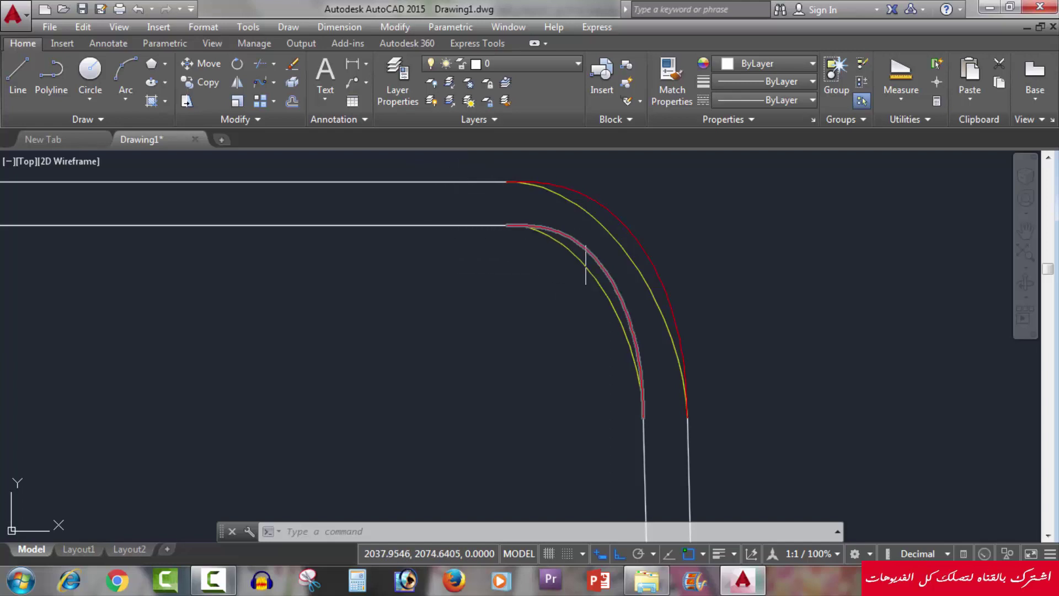
- Copy the whole corner to the right with CO, then select the left corner's yellow arcs
scroll(584, 264, down, 3)
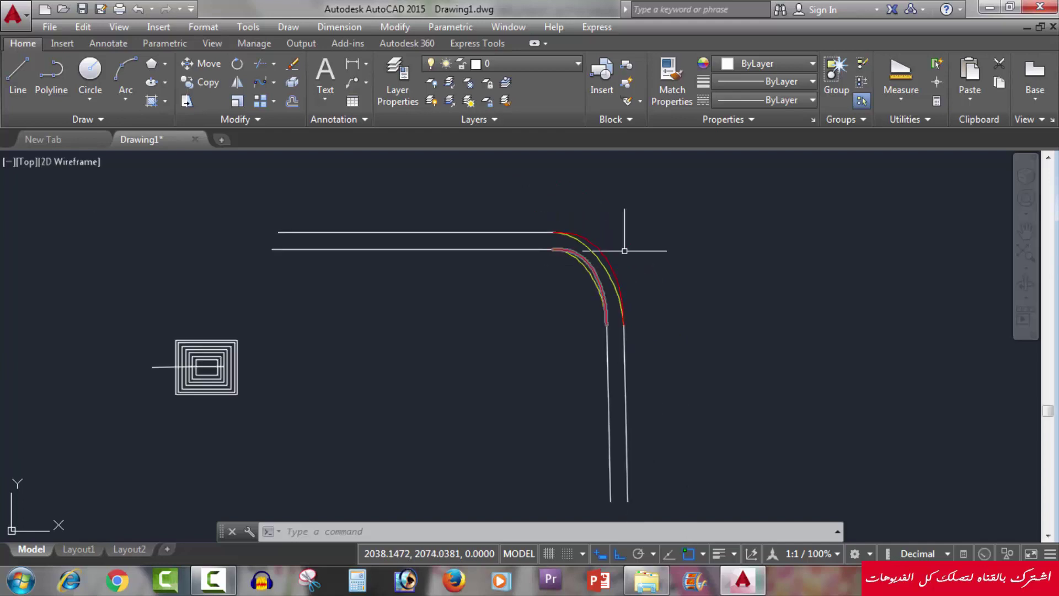
click(666, 203)
click(537, 379)
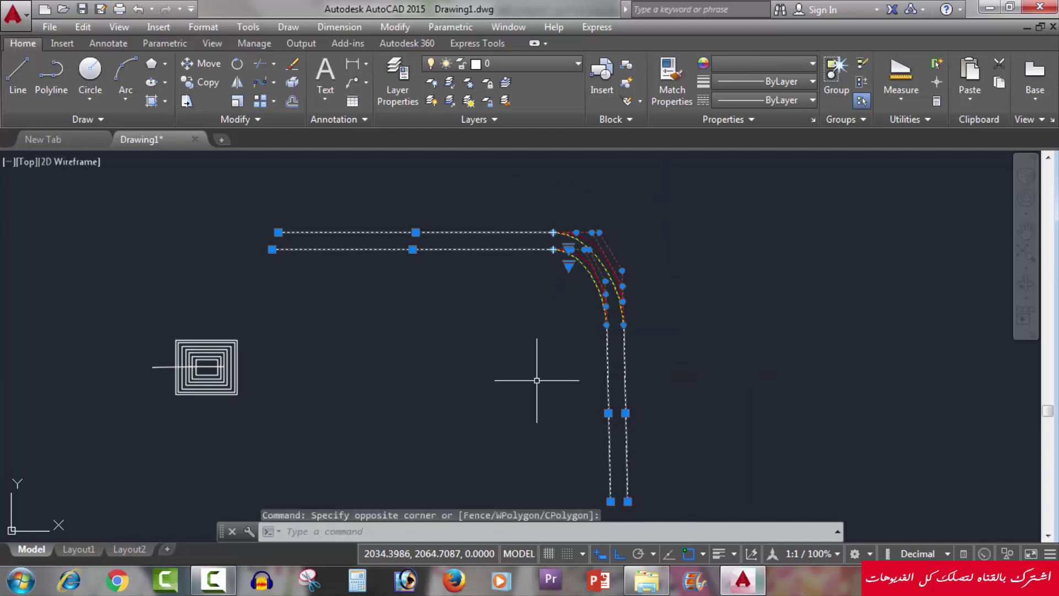
text(co)
key(Return)
click(538, 379)
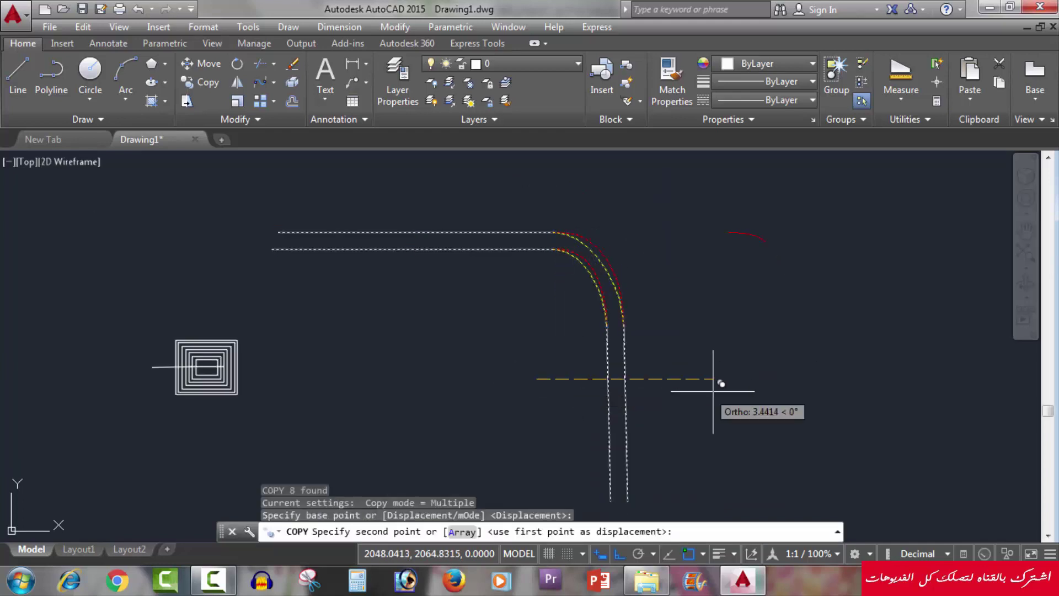
middle_drag(797, 369, 609, 393)
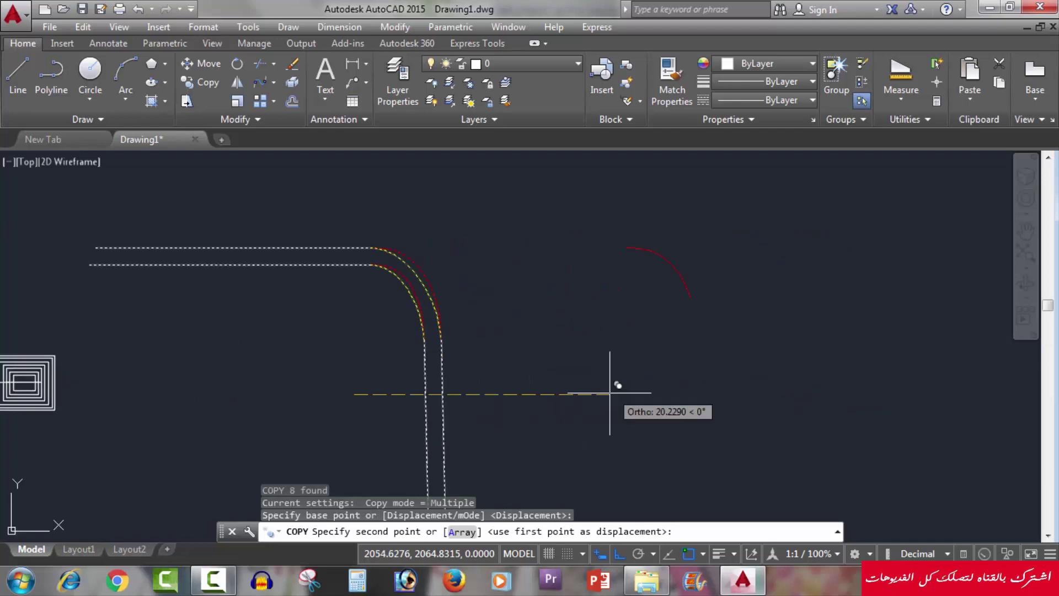
click(728, 396)
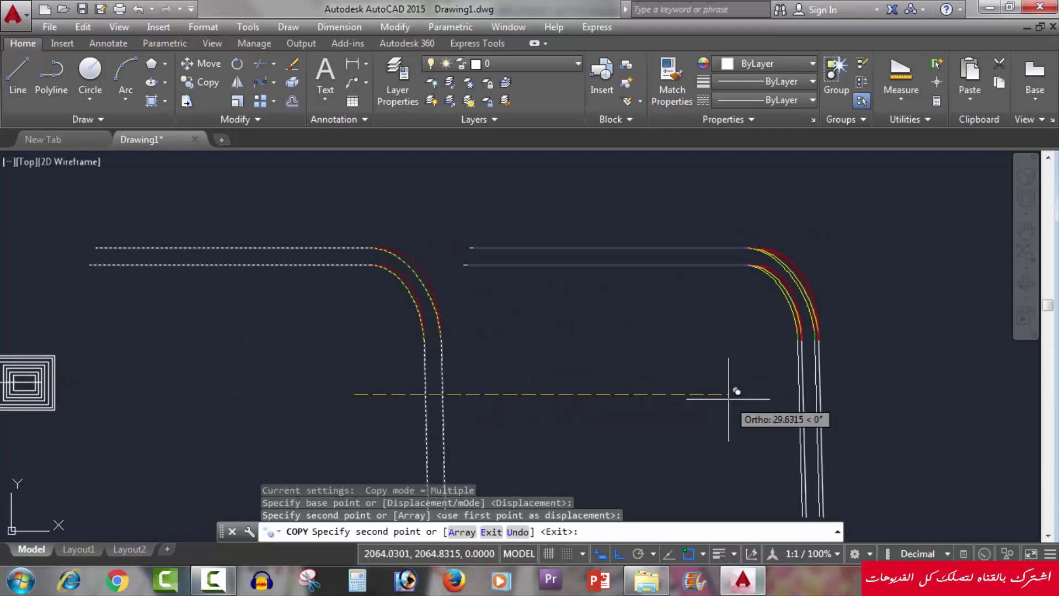
key(Escape)
scroll(446, 274, up, 10)
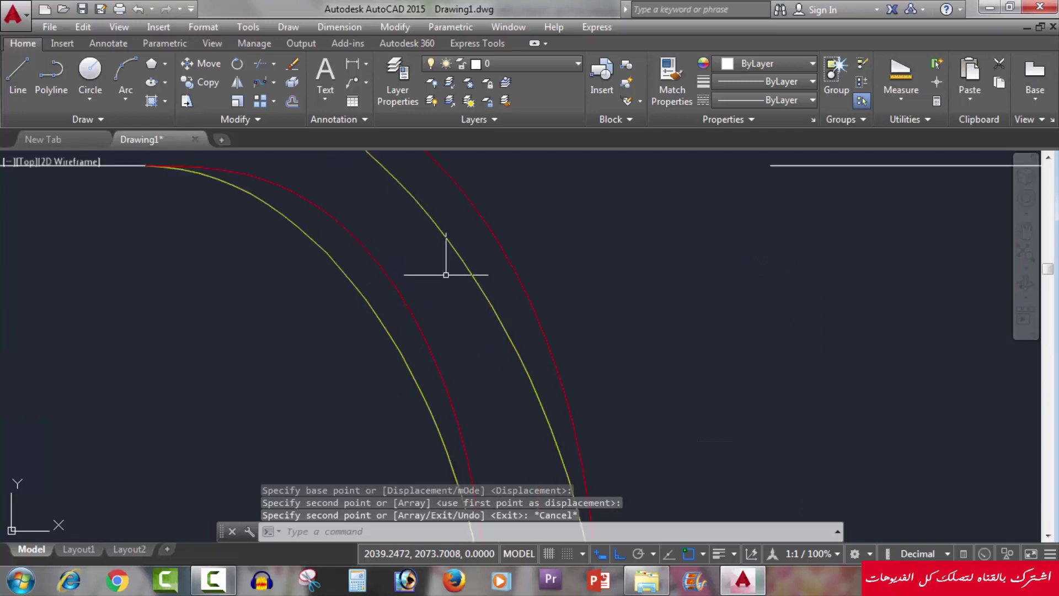
drag(592, 402, 339, 317)
- Delete the yellow arcs from the left corner
key(Delete)
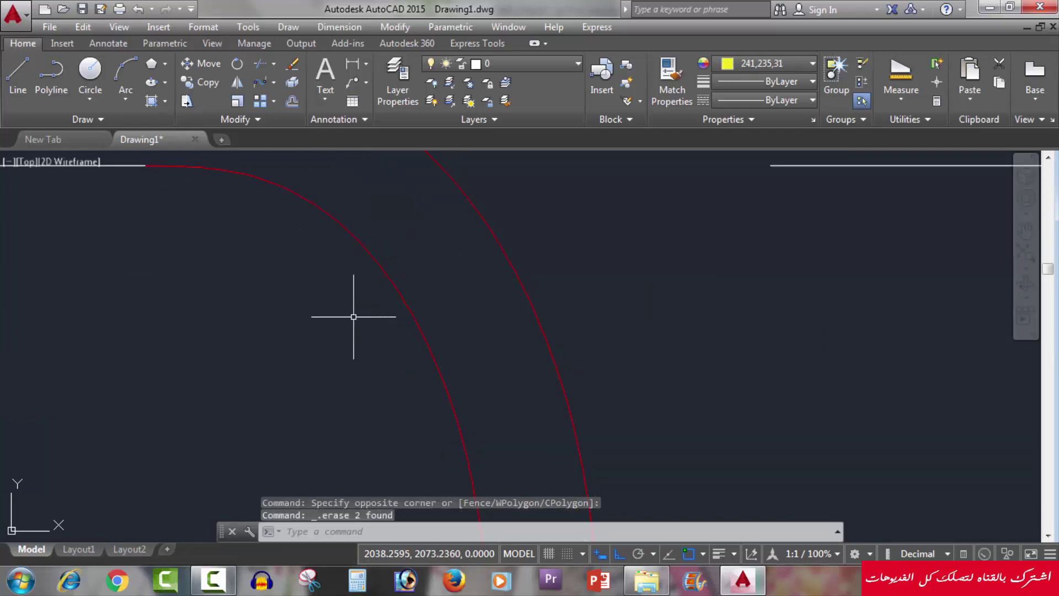
scroll(378, 331, down, 5)
scroll(685, 303, down, 2)
scroll(660, 302, down, 2)
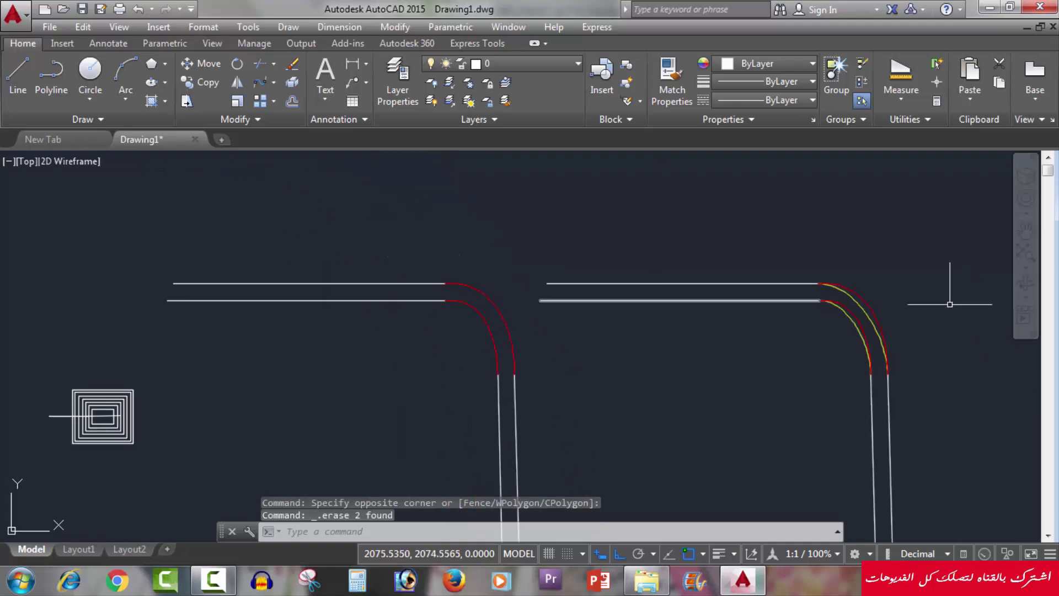
scroll(894, 331, up, 2)
scroll(878, 312, up, 4)
- Delete the outer and inner red curves from the right corner, then view both corners
click(824, 314)
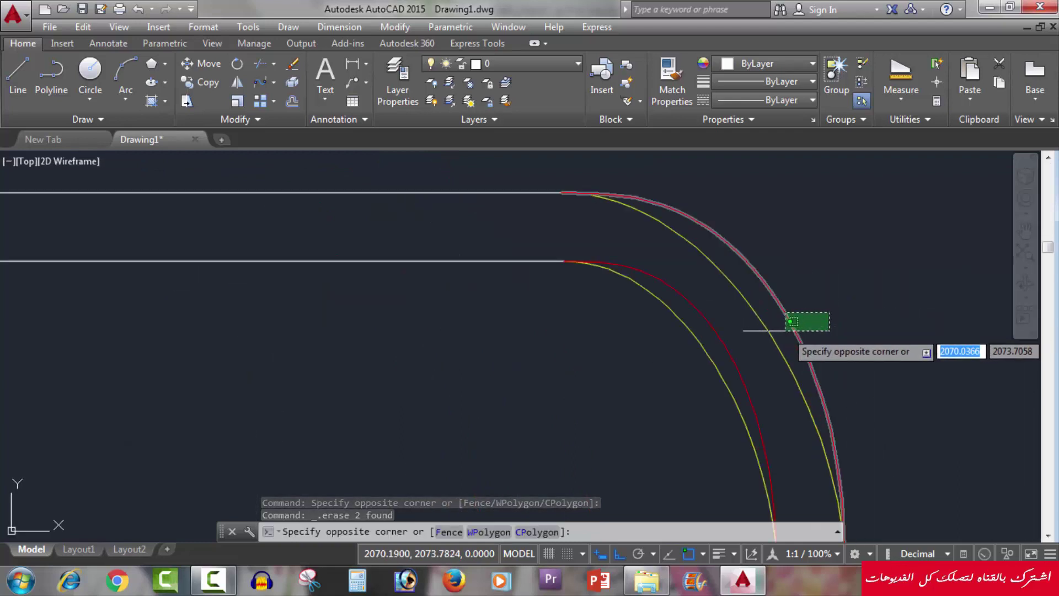
click(785, 331)
click(741, 343)
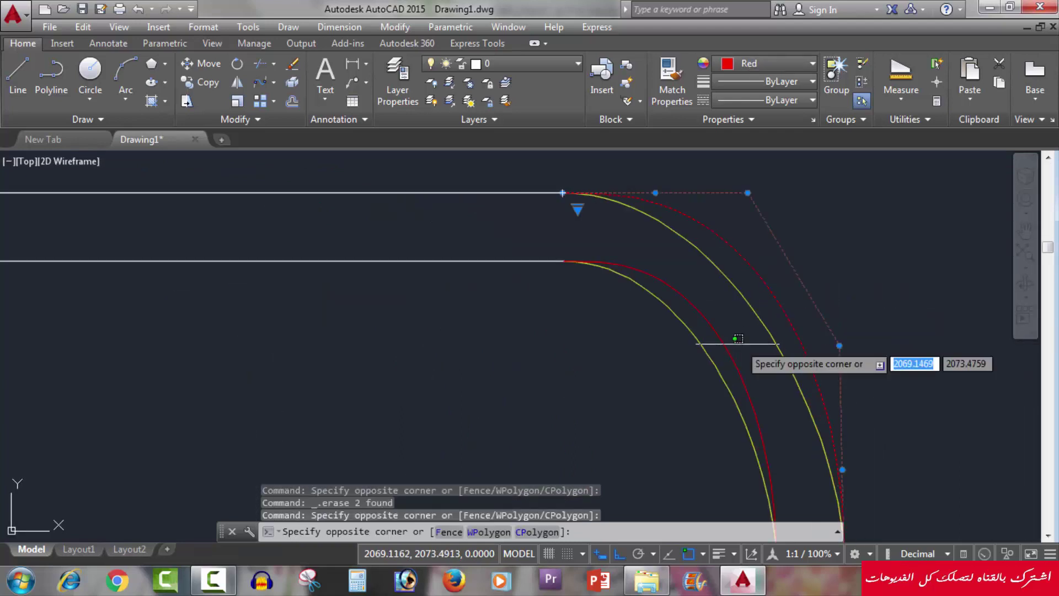
click(711, 354)
key(Delete)
scroll(728, 350, down, 3)
scroll(700, 362, down, 1)
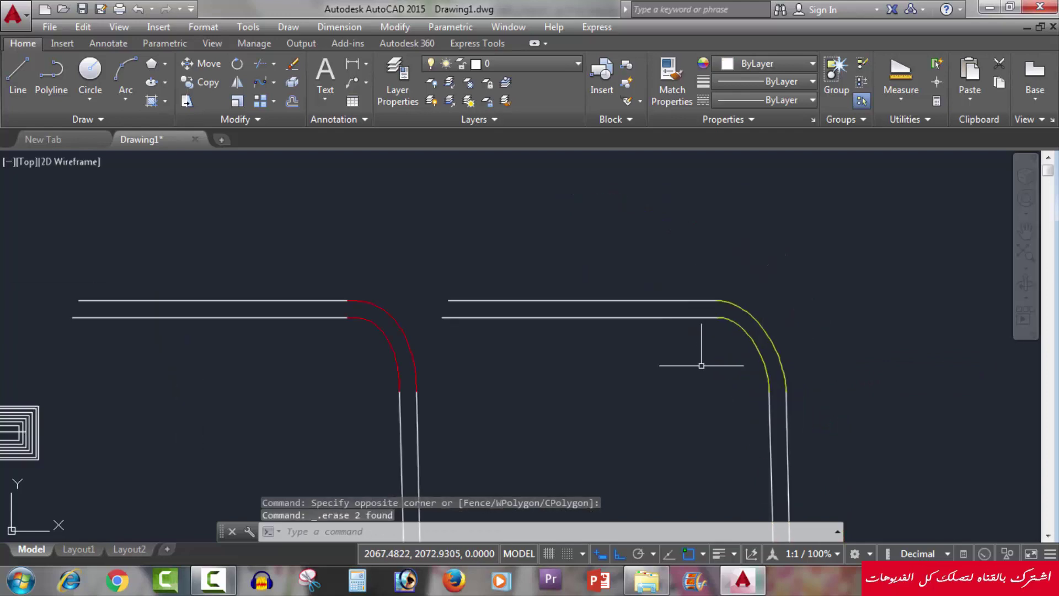
middle_drag(643, 385, 660, 384)
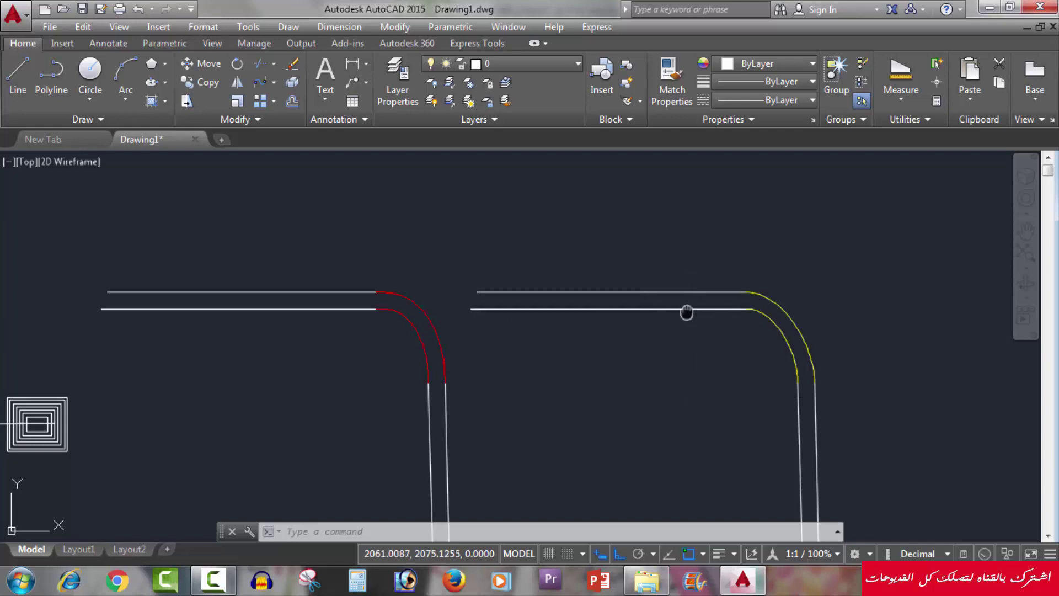
middle_drag(686, 310, 705, 307)
mouse_move(708, 307)
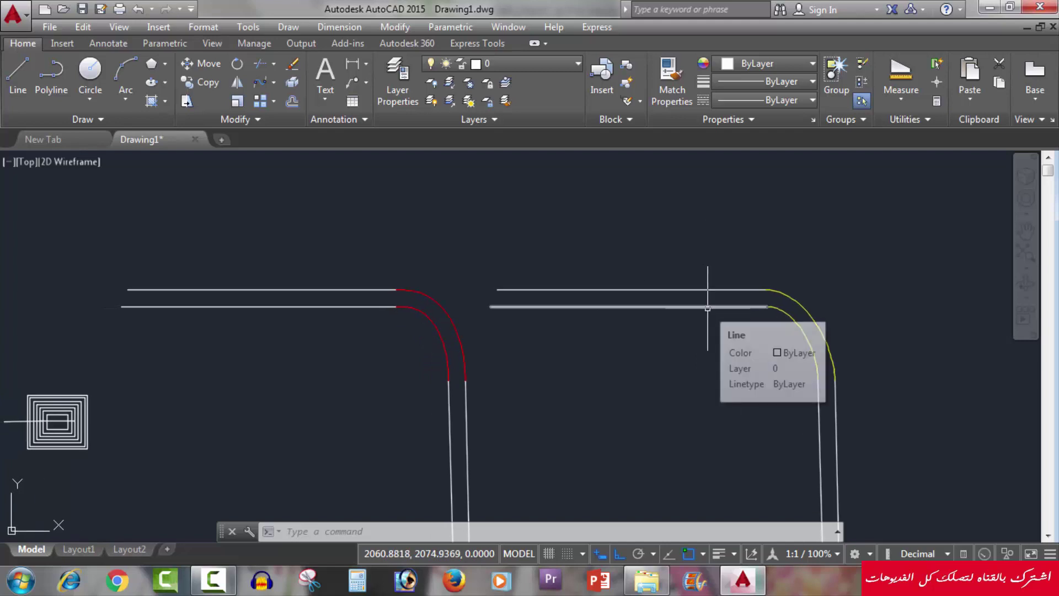
middle_drag(657, 307, 646, 308)
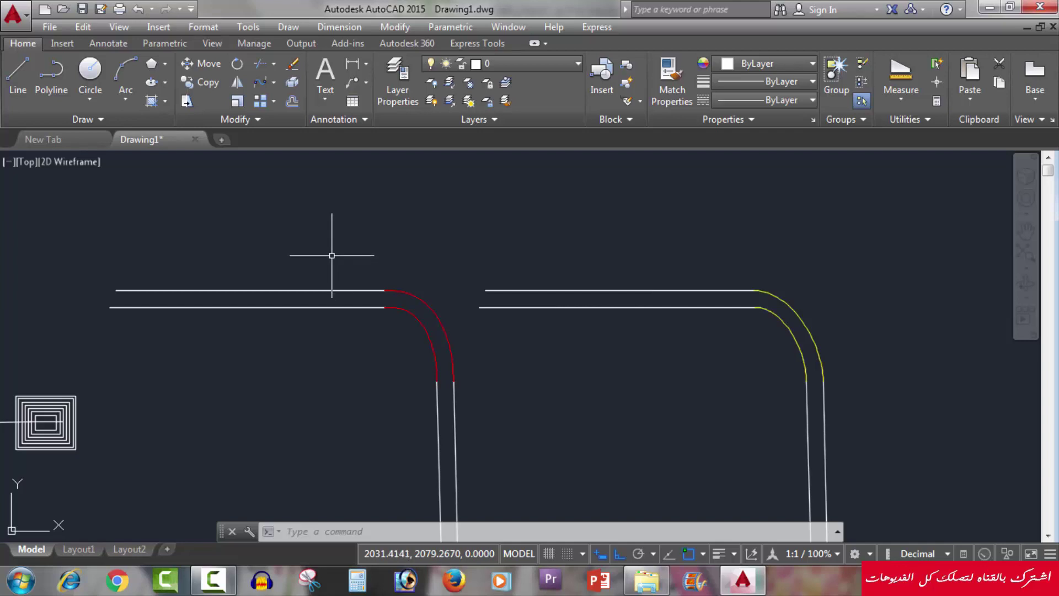
click(274, 103)
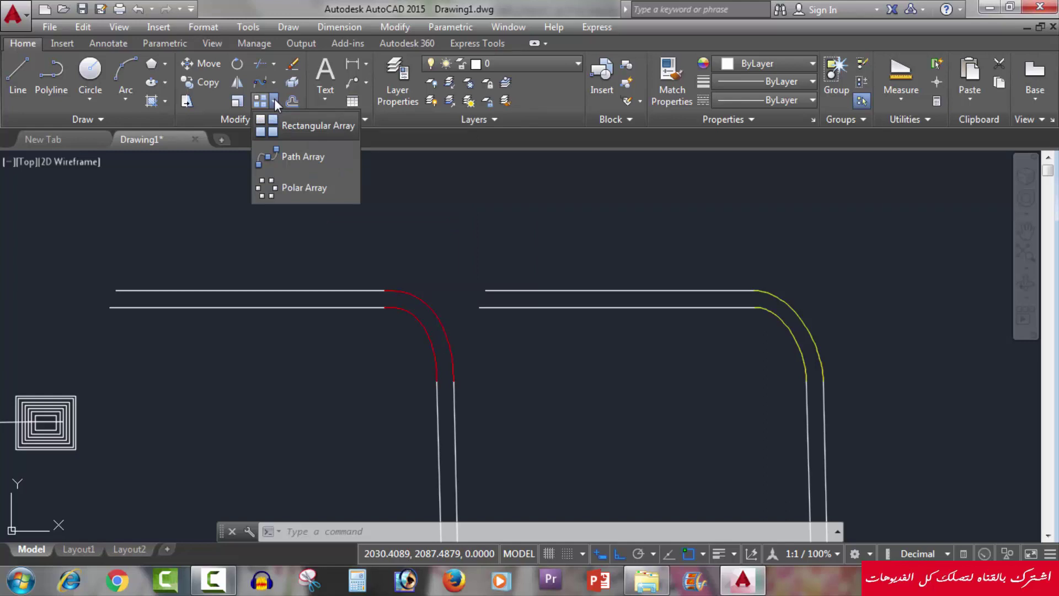
click(274, 99)
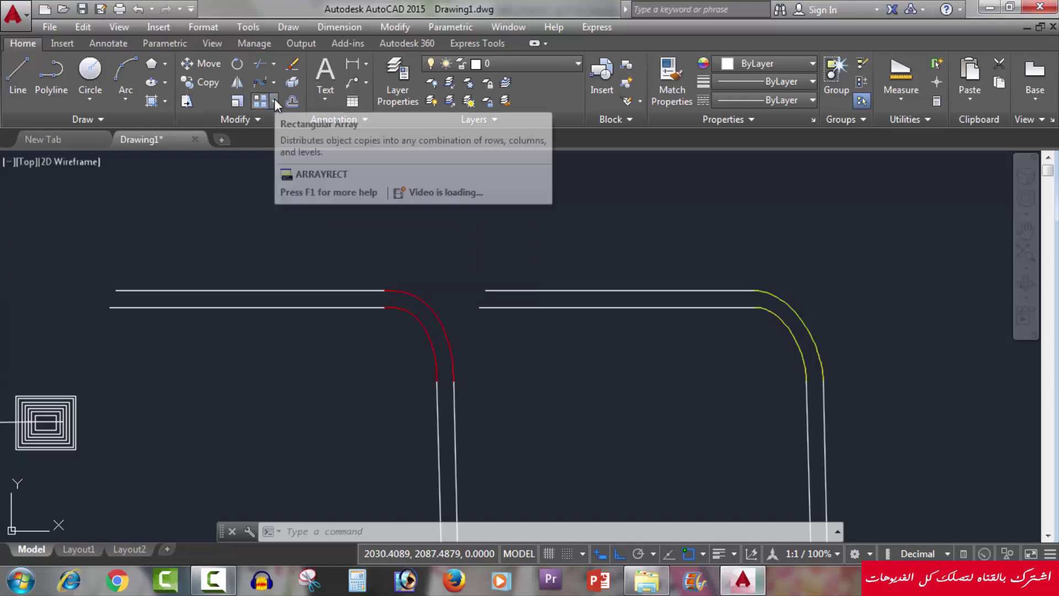
click(567, 222)
click(524, 245)
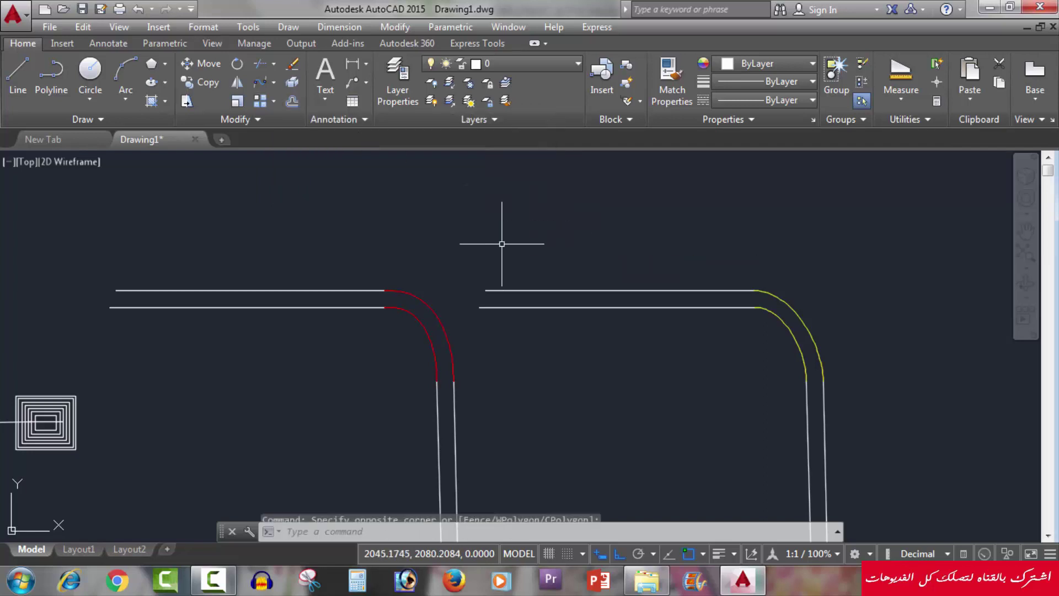